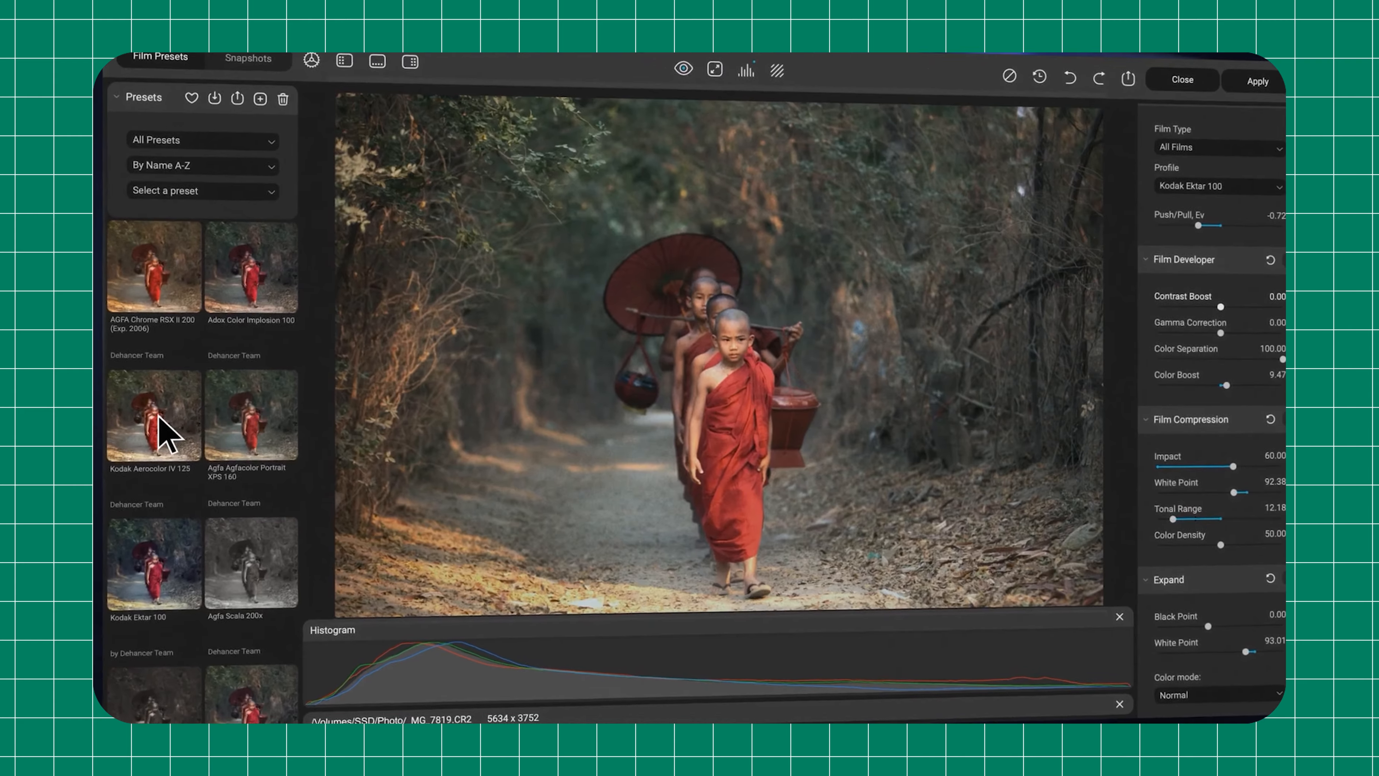
Apply the Kodak Ektar 100 preset to the photo and raise its Contrast Boost slightly
{"action": "left_click", "coordinate": [159, 417]}
{"action": "left_click", "coordinate": [165, 574]}
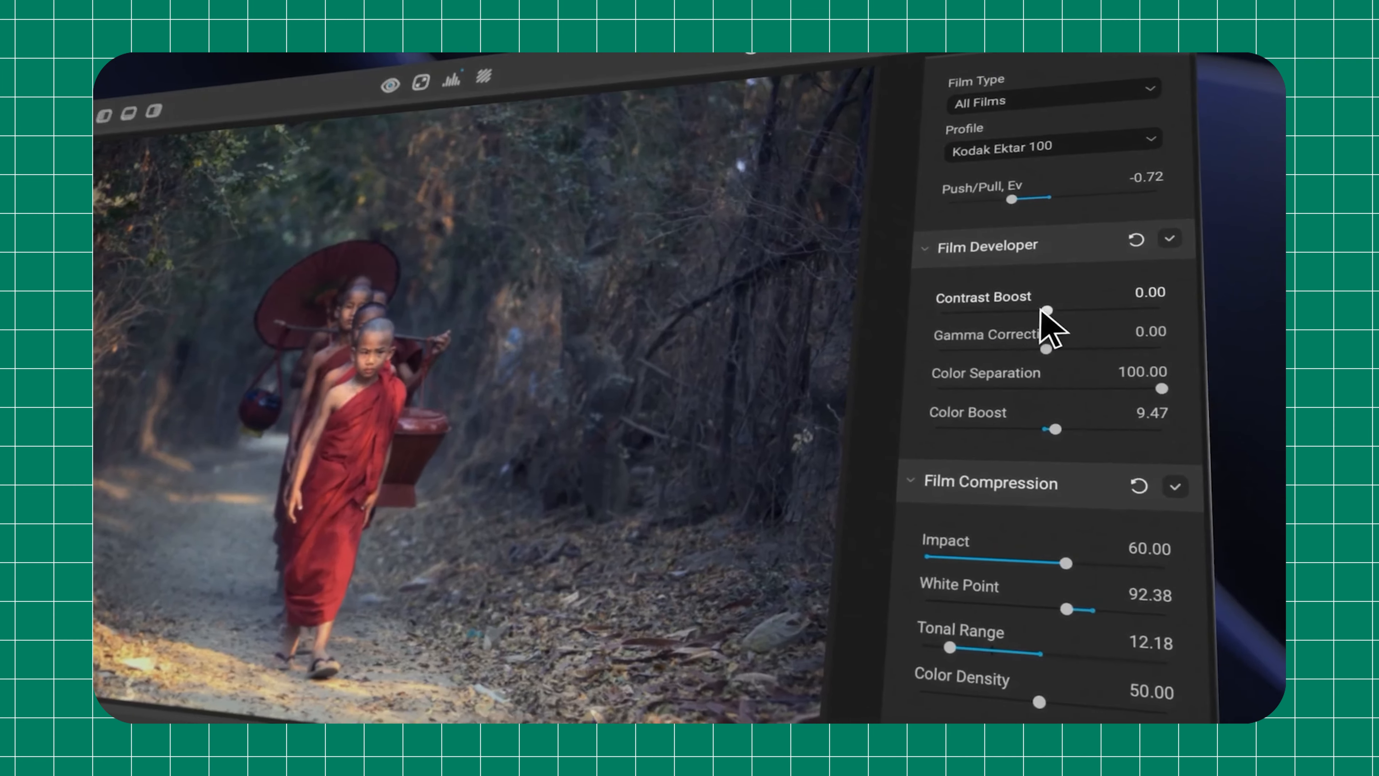
{"action": "left_click_drag", "start_coordinate": [1041, 310], "coordinate": [1059, 314]}
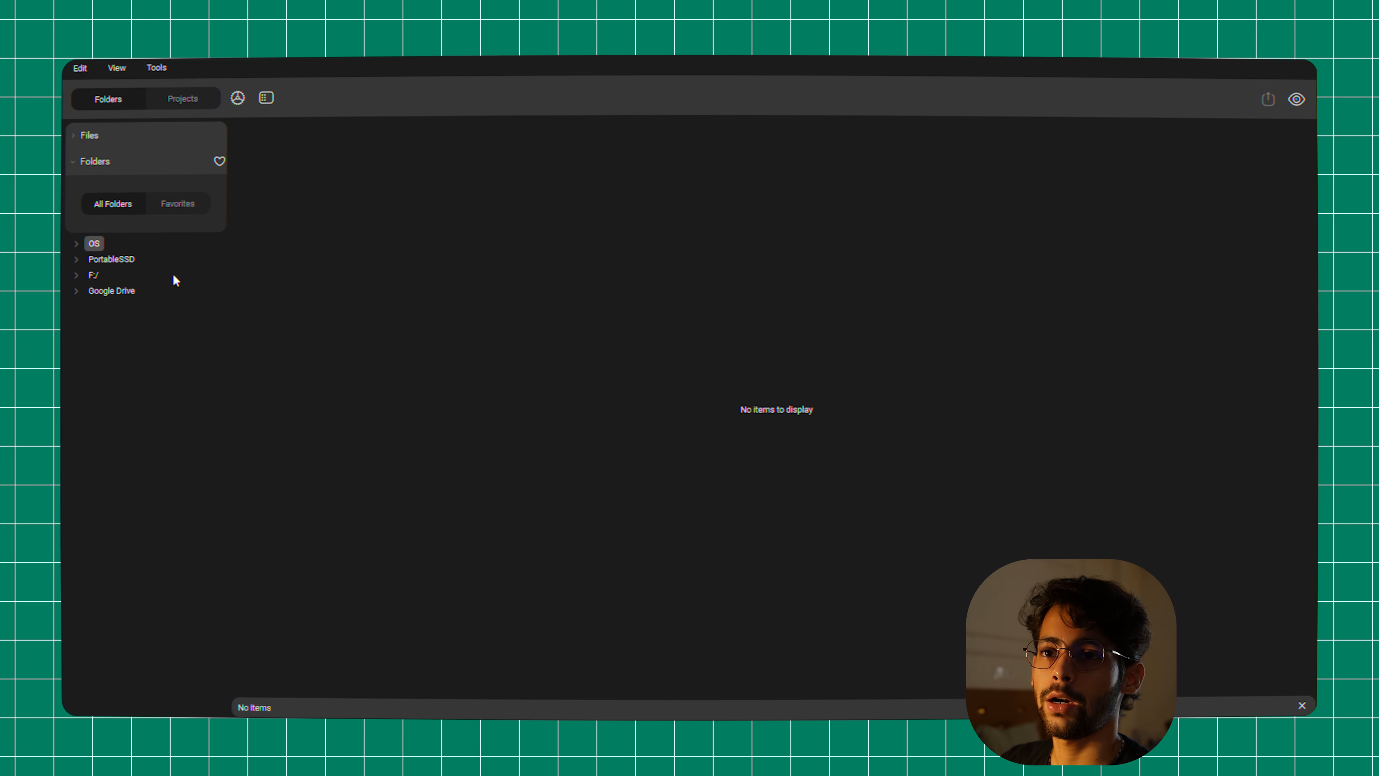
Open the Dehancer photo folder on the OS drive, located under Pictures, RAW, Edited
{"action": "left_click", "coordinate": [76, 244]}
{"action": "left_click", "coordinate": [109, 496]}
{"action": "left_click", "coordinate": [139, 543]}
{"action": "scroll", "coordinate": [140, 544], "scroll_direction": "down", "scroll_amount": 5}
{"action": "scroll", "coordinate": [140, 545], "scroll_direction": "down", "scroll_amount": 3}
{"action": "scroll", "coordinate": [140, 544], "scroll_direction": "up", "scroll_amount": 4}
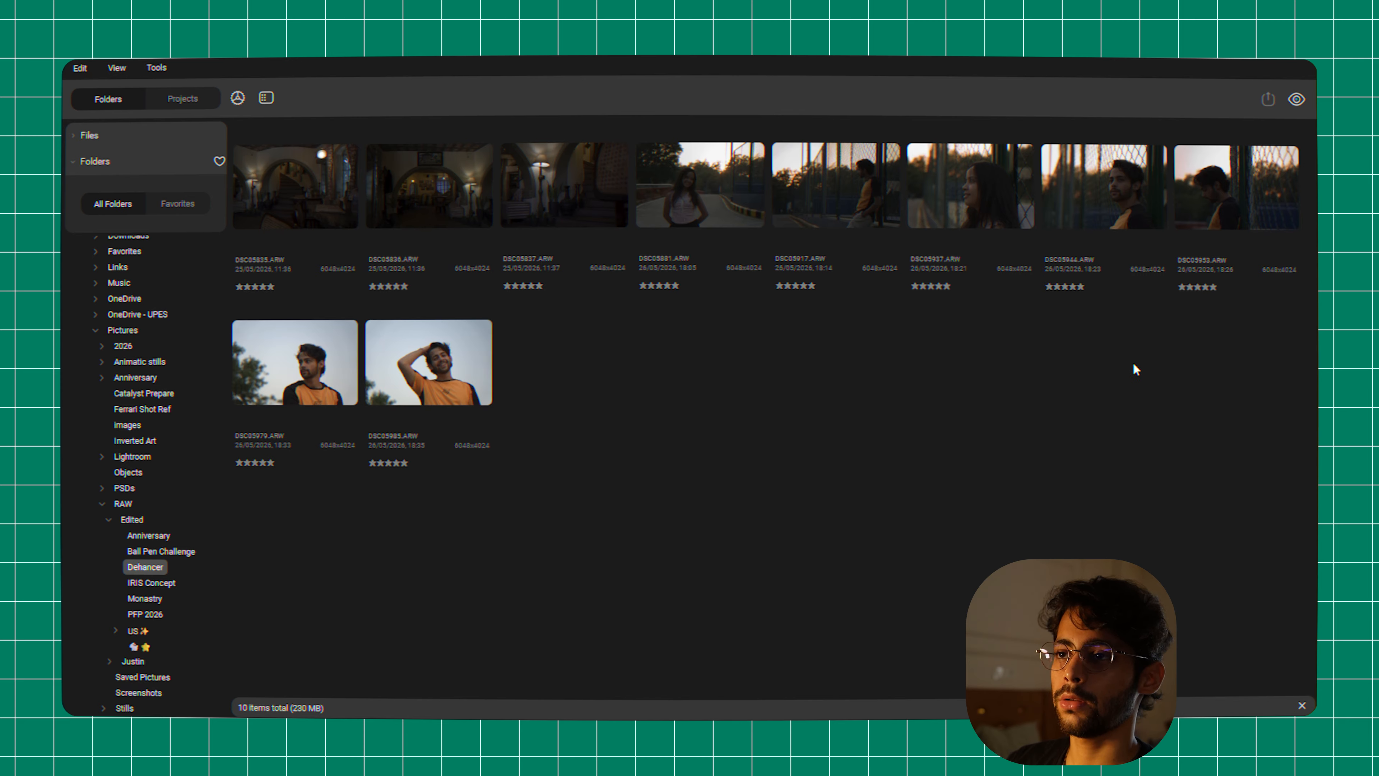
Select all photos in the folder and add them to a new project named Film Emulation
{"action": "left_click", "coordinate": [277, 209]}
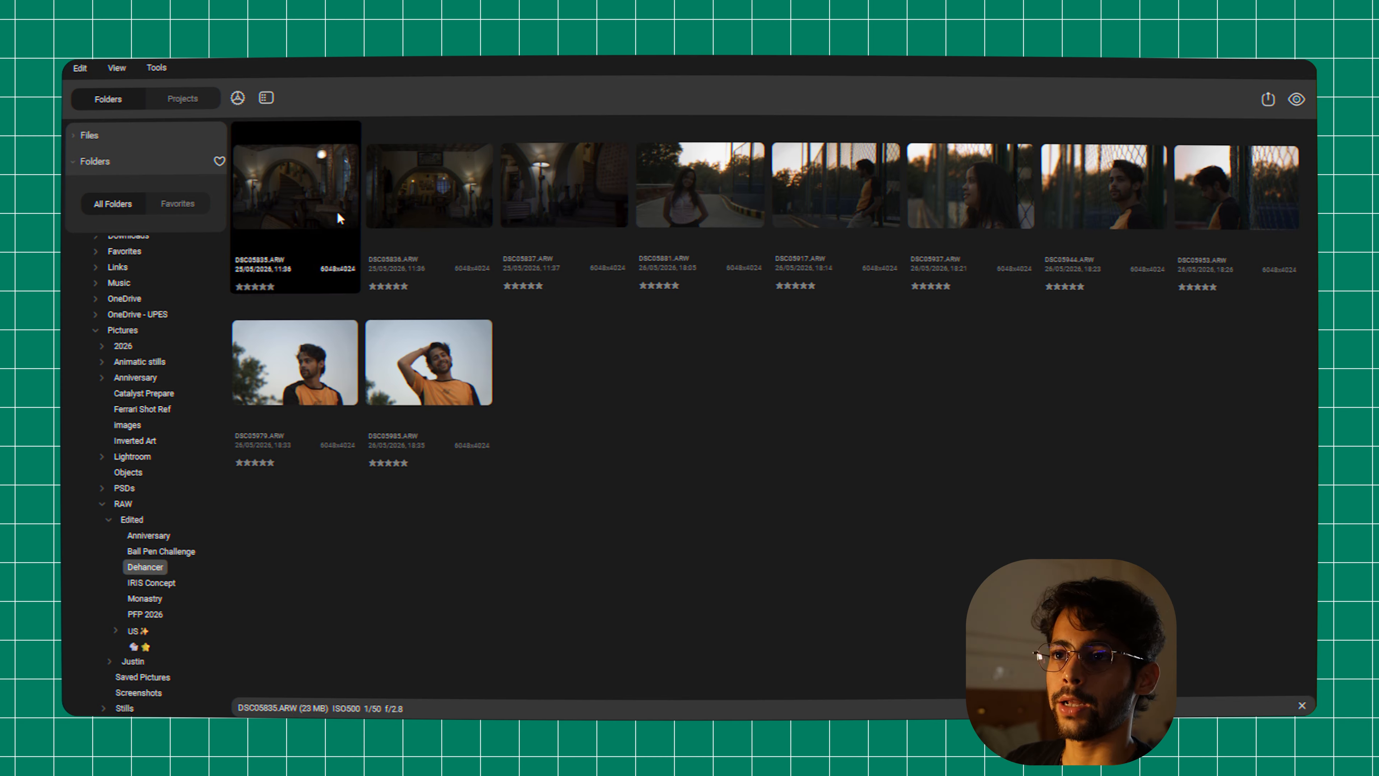
{"action": "key", "text": "ctrl+a"}
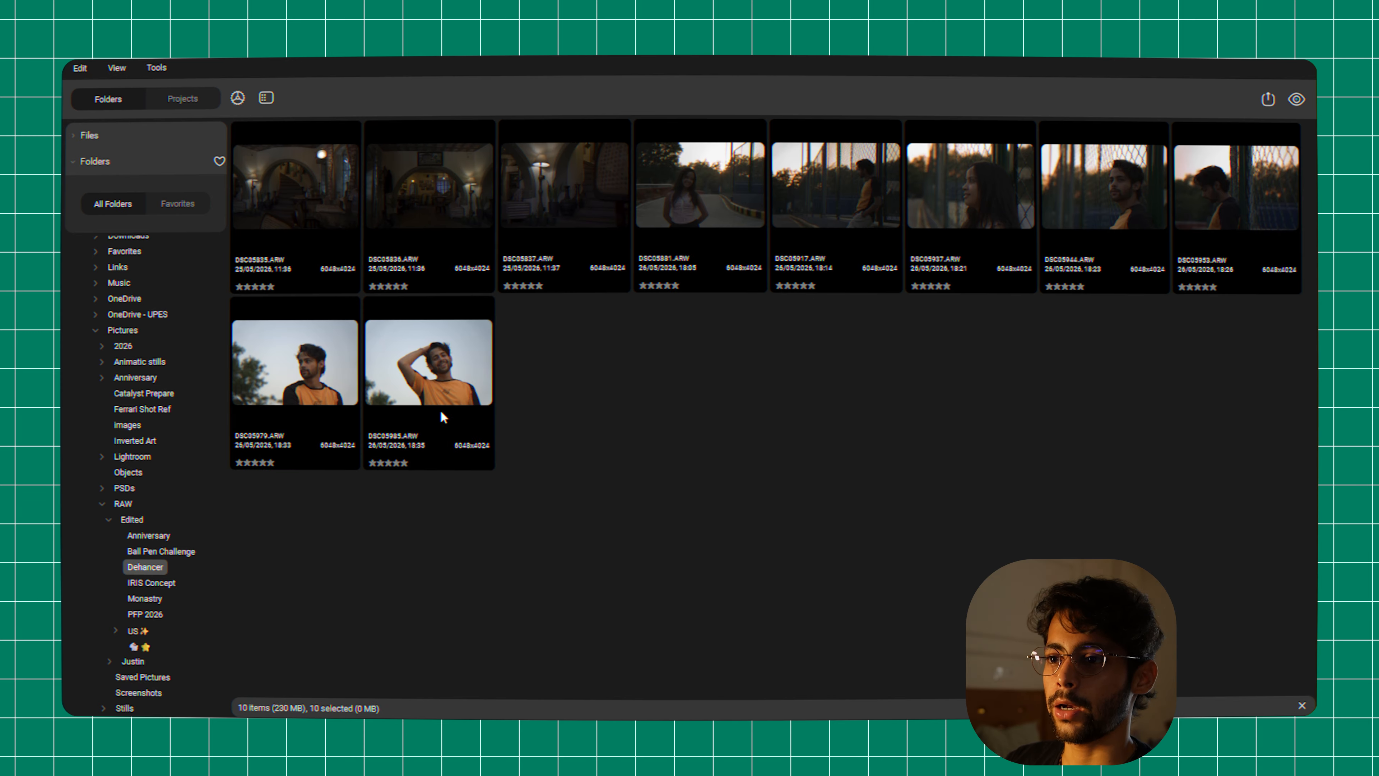
{"action": "right_click", "coordinate": [429, 337]}
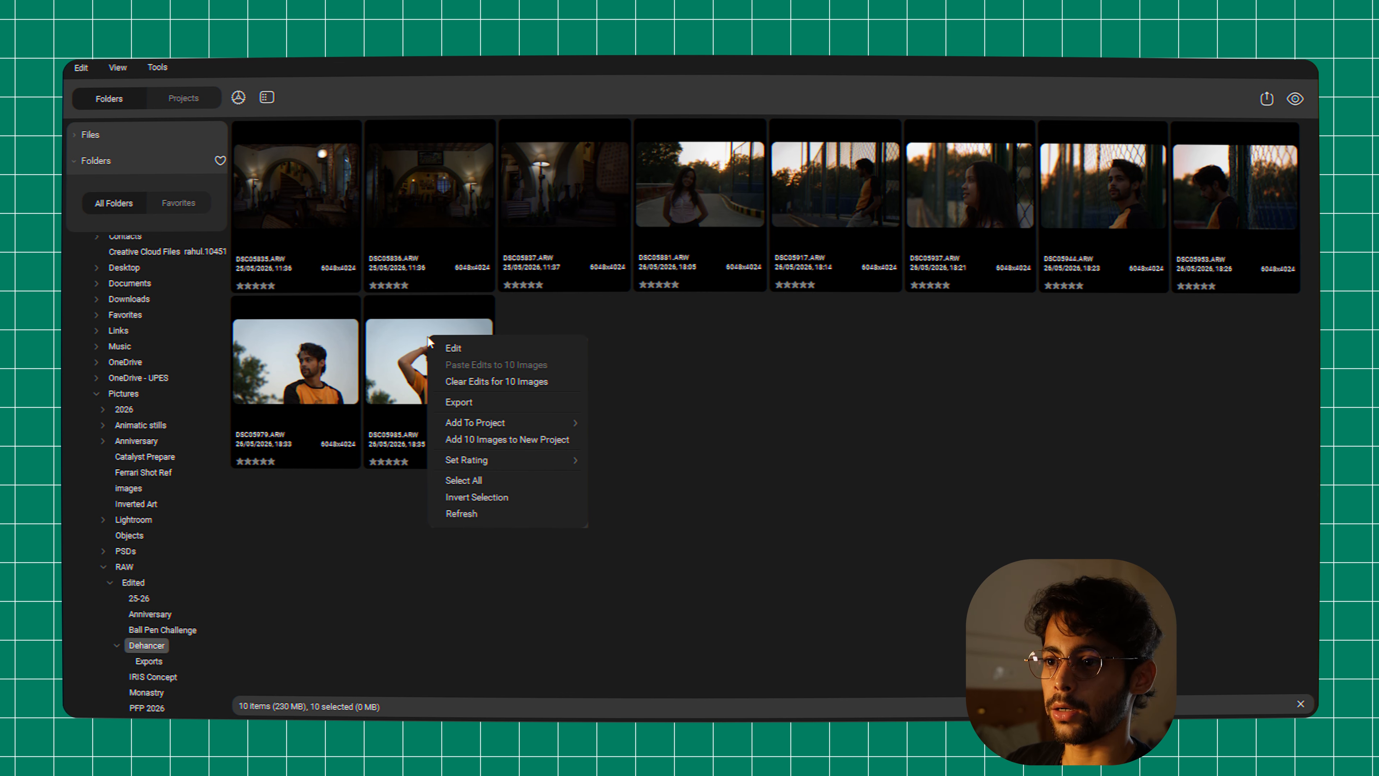
{"action": "mouse_move", "coordinate": [536, 423]}
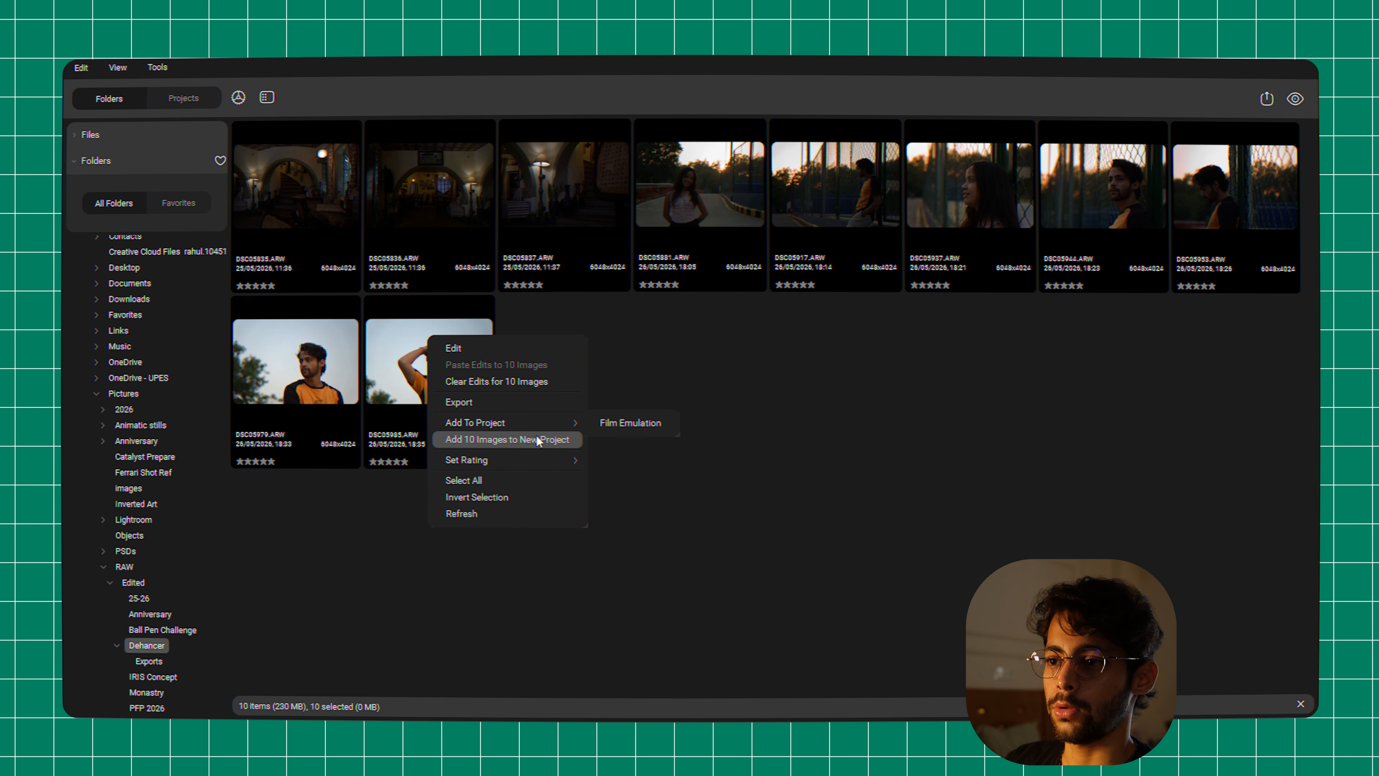
{"action": "left_click", "coordinate": [537, 437]}
{"action": "type", "text": "Film Emulation"}
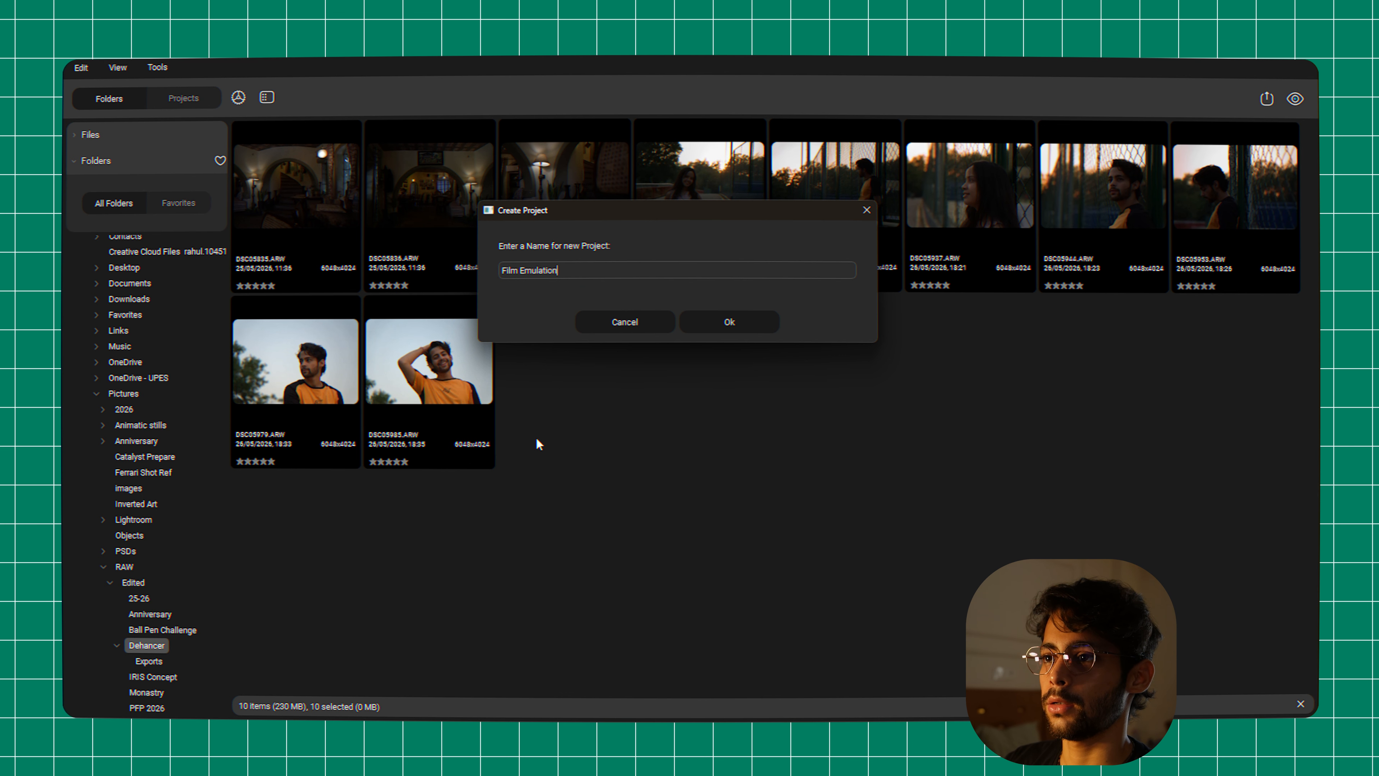
{"action": "left_click", "coordinate": [729, 322]}
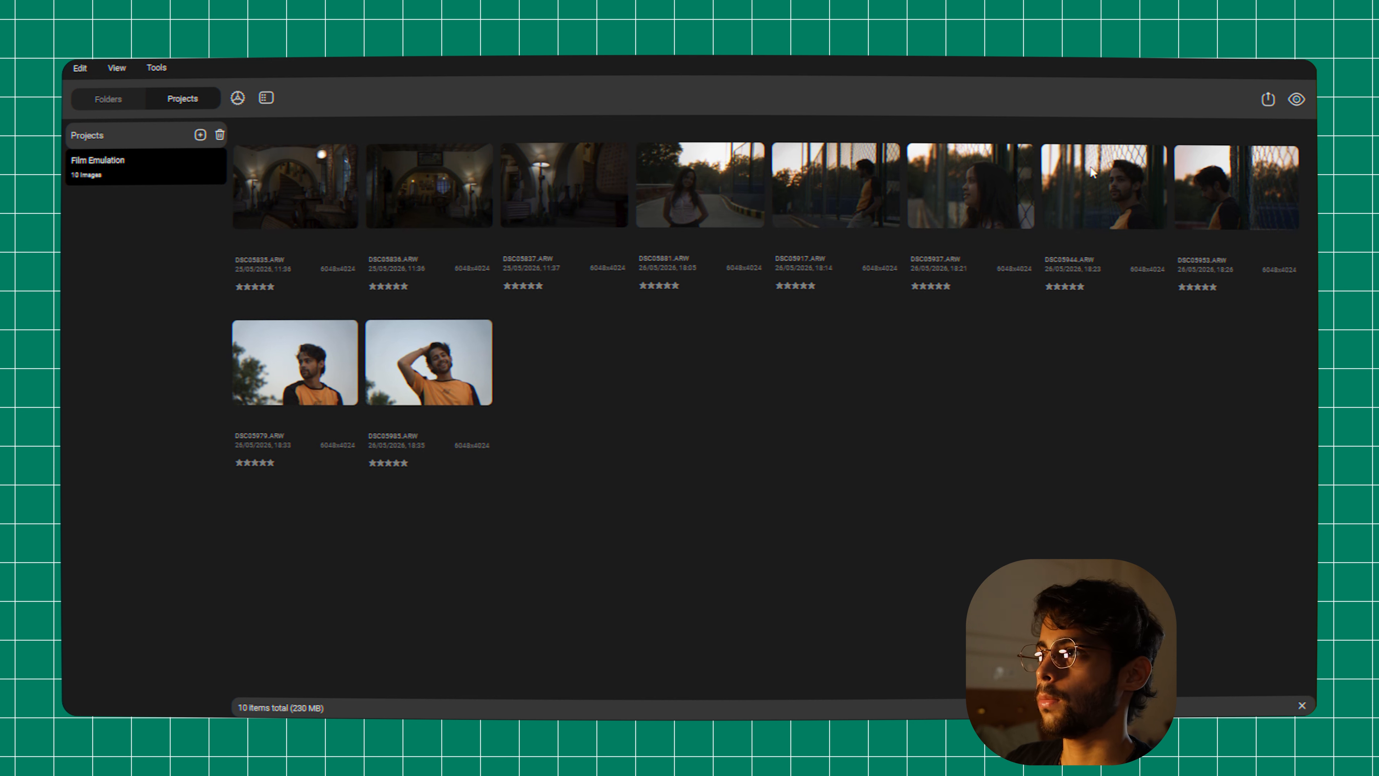
Open the photo DSC05944.ARW for editing and look over its adjustment settings and the available film presets
{"action": "double_click", "coordinate": [1099, 177]}
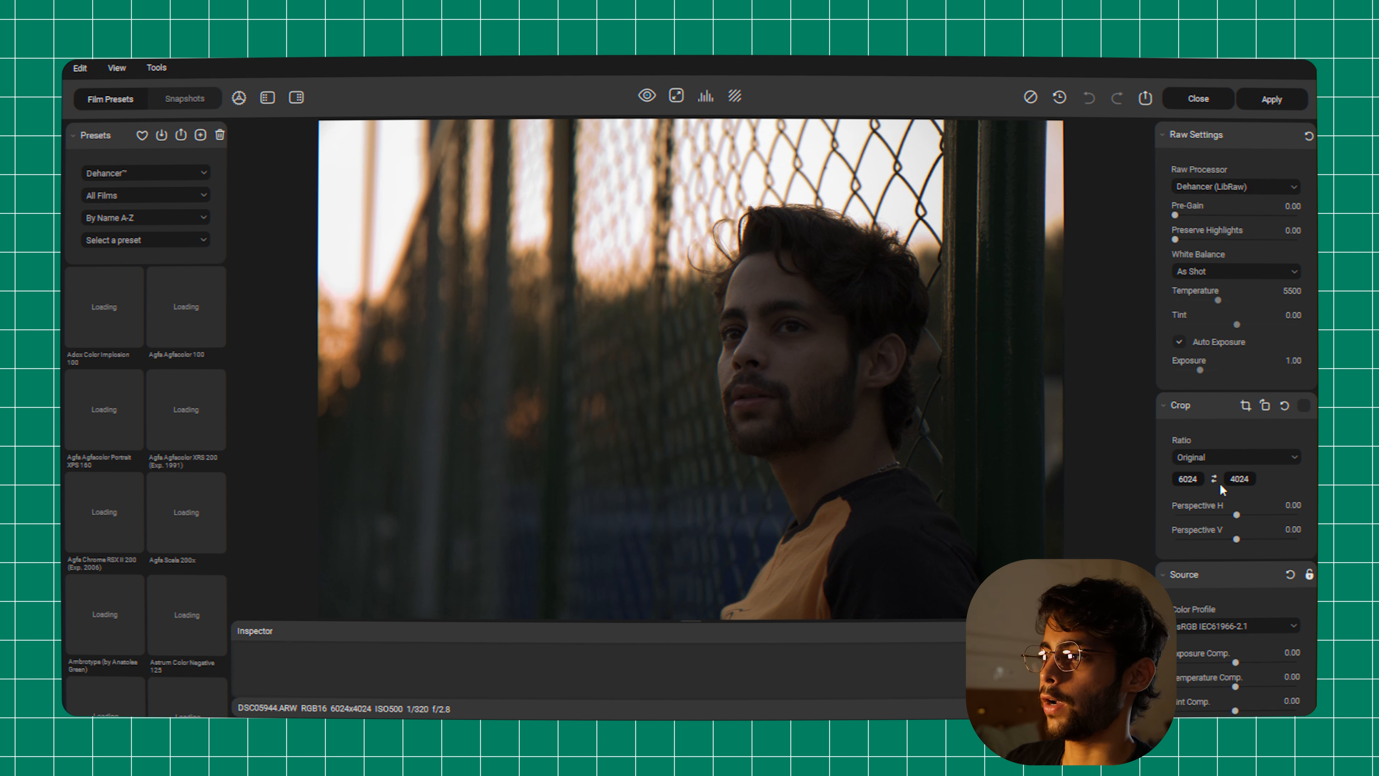
{"action": "scroll", "coordinate": [1219, 505], "scroll_direction": "down", "scroll_amount": 5}
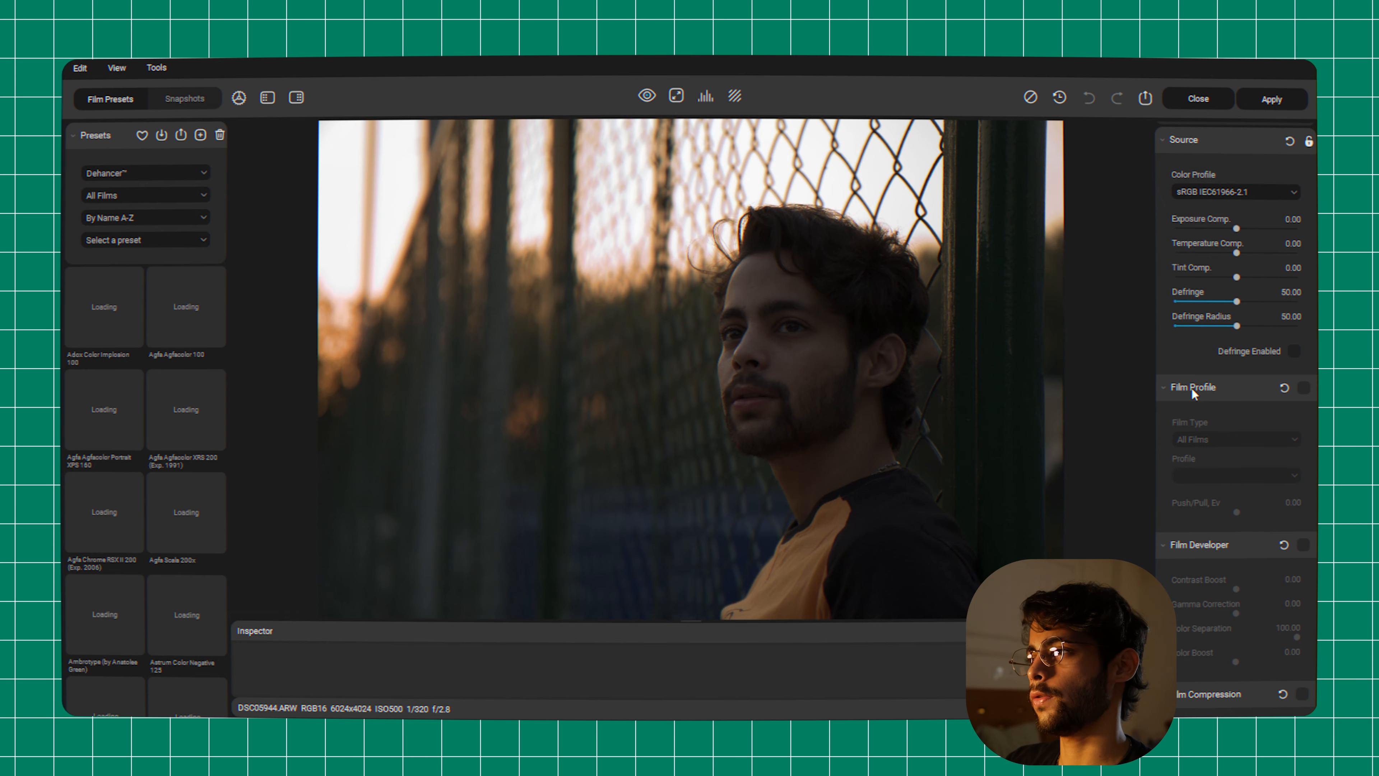
{"action": "scroll", "coordinate": [1208, 588], "scroll_direction": "down", "scroll_amount": 8}
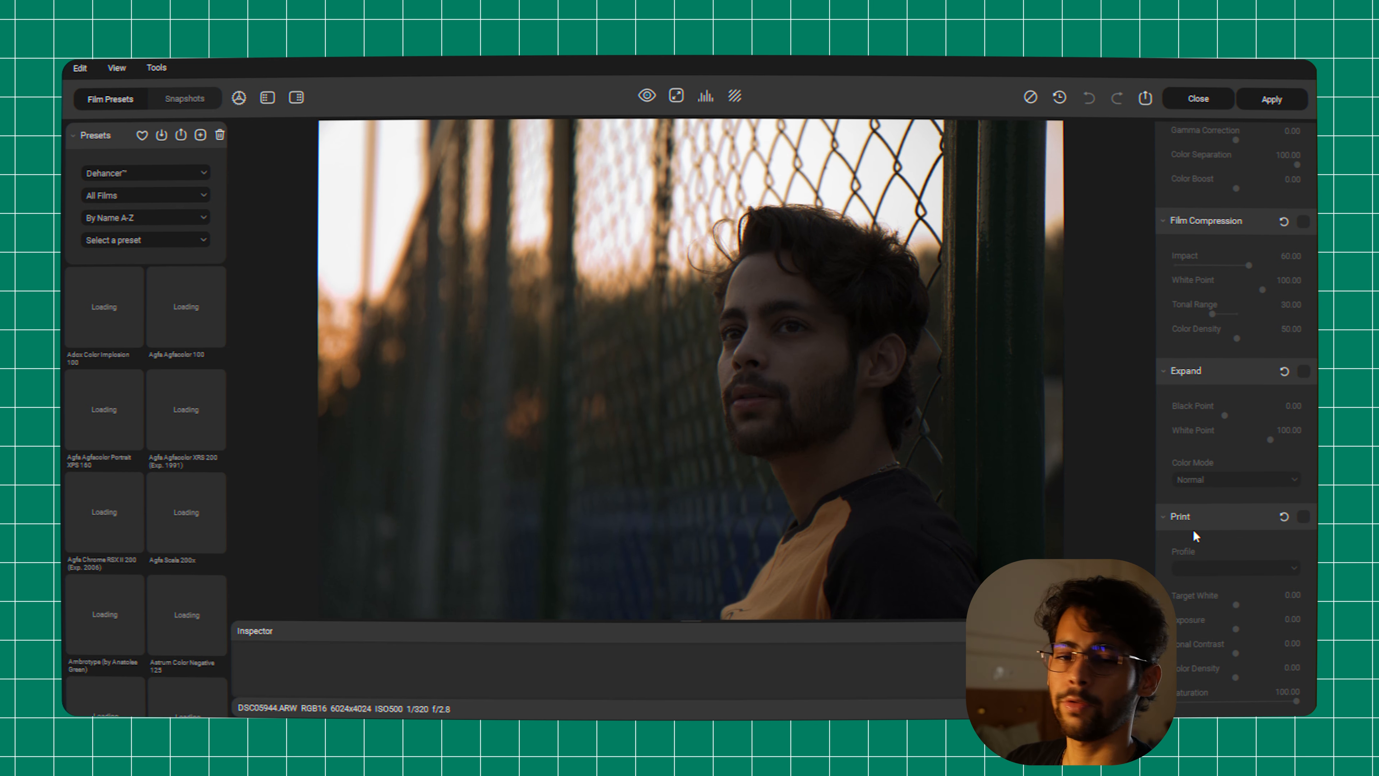
{"action": "scroll", "coordinate": [1197, 477], "scroll_direction": "up", "scroll_amount": 8}
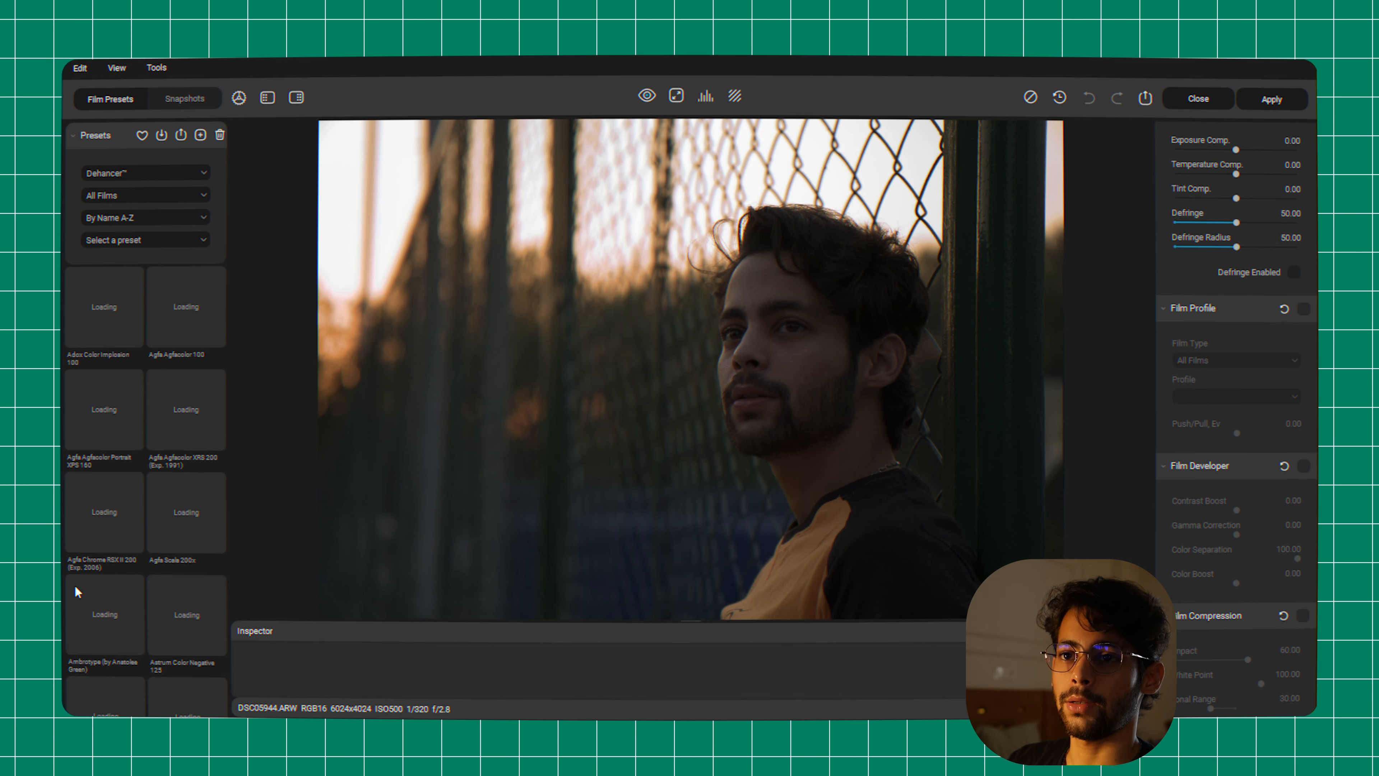
{"action": "scroll", "coordinate": [136, 473], "scroll_direction": "down", "scroll_amount": 1}
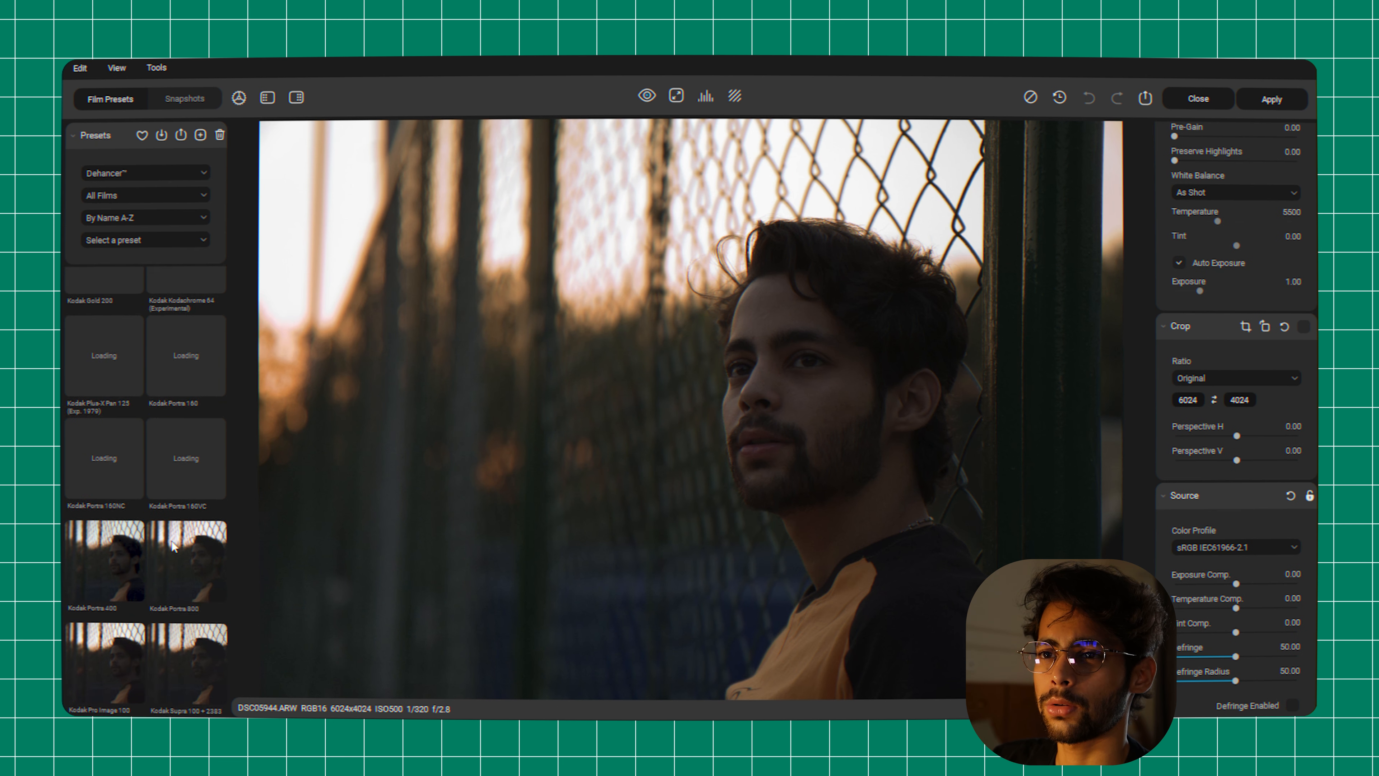
{"action": "scroll", "coordinate": [174, 547], "scroll_direction": "up", "scroll_amount": 1}
{"action": "scroll", "coordinate": [1306, 450], "scroll_direction": "up", "scroll_amount": 2}
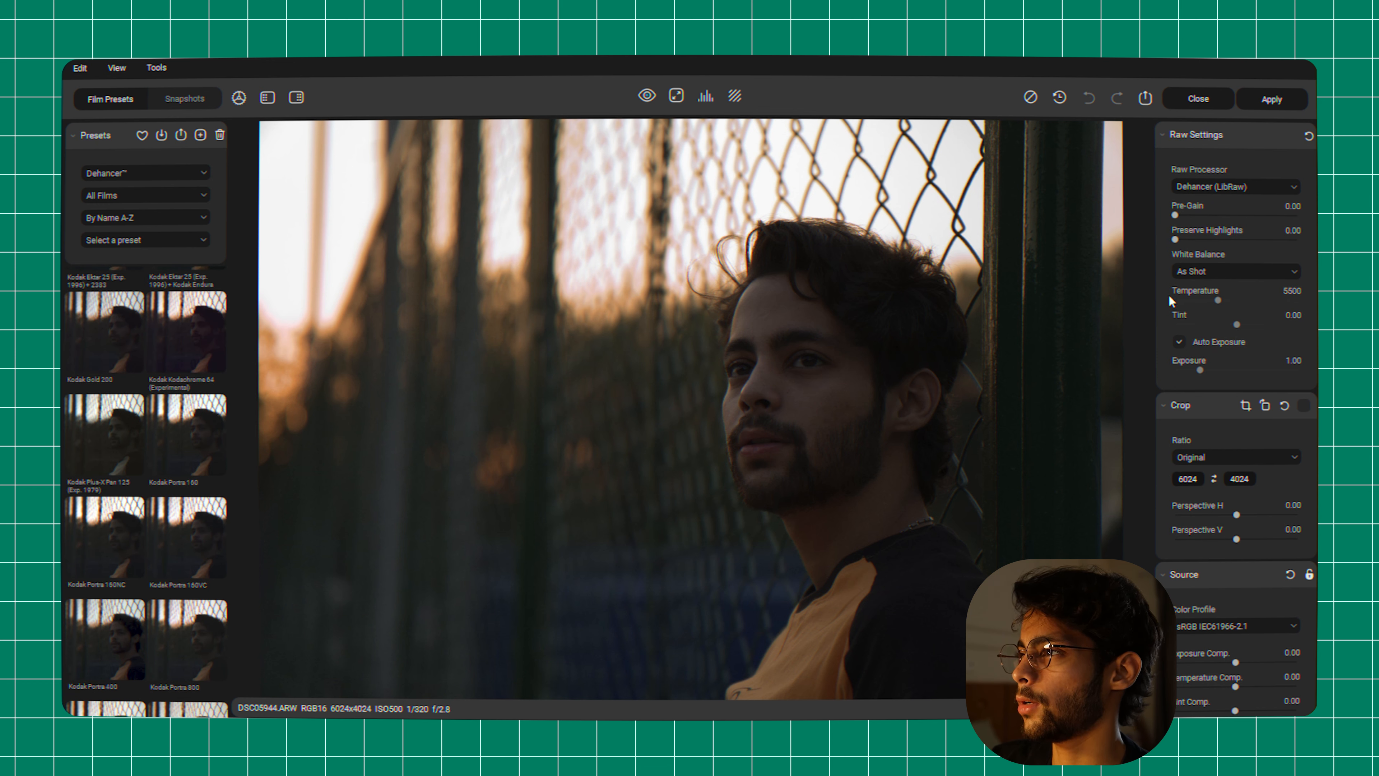
Set the source Exposure Comp. to 0.38 and the raw Preserve Highlights to 78.95
{"action": "scroll", "coordinate": [1214, 486], "scroll_direction": "down", "scroll_amount": 4}
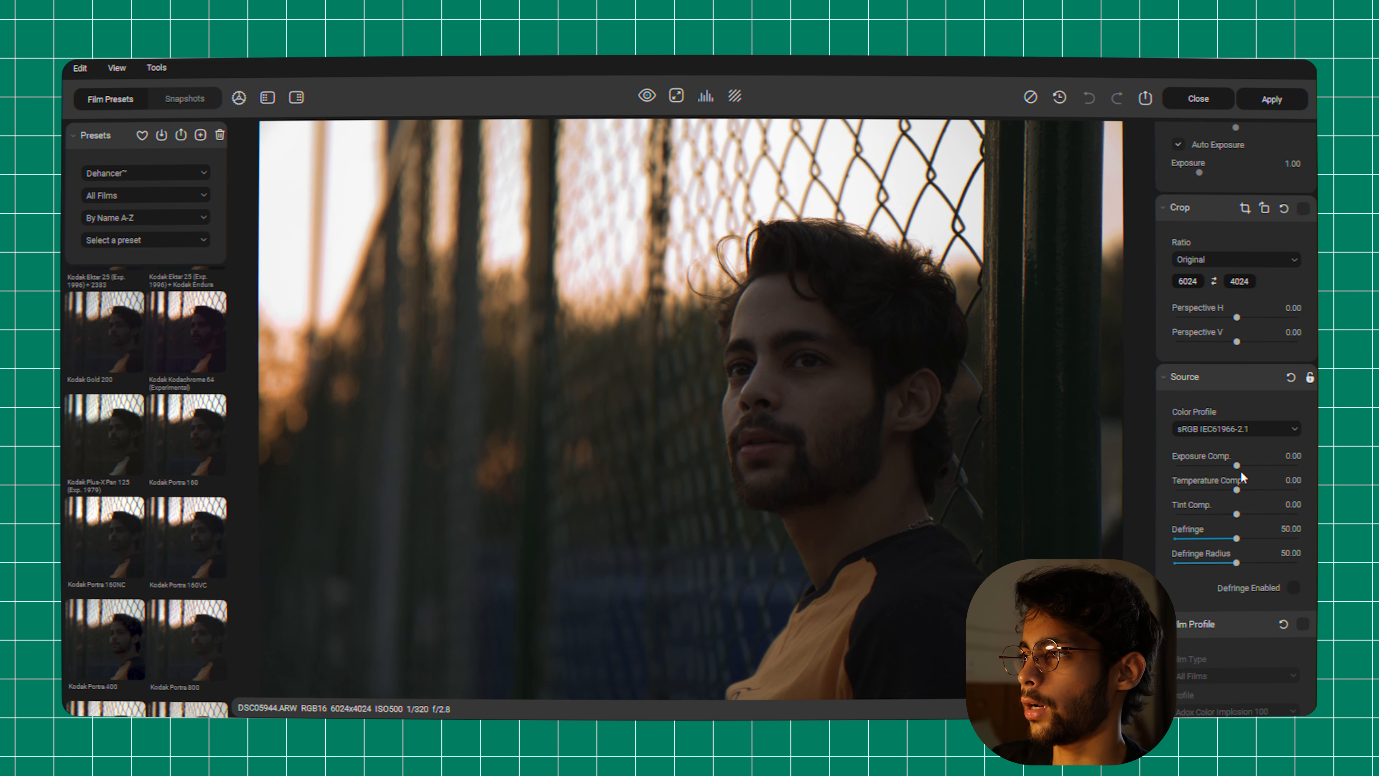
{"action": "left_click_drag", "start_coordinate": [1237, 467], "coordinate": [1243, 468]}
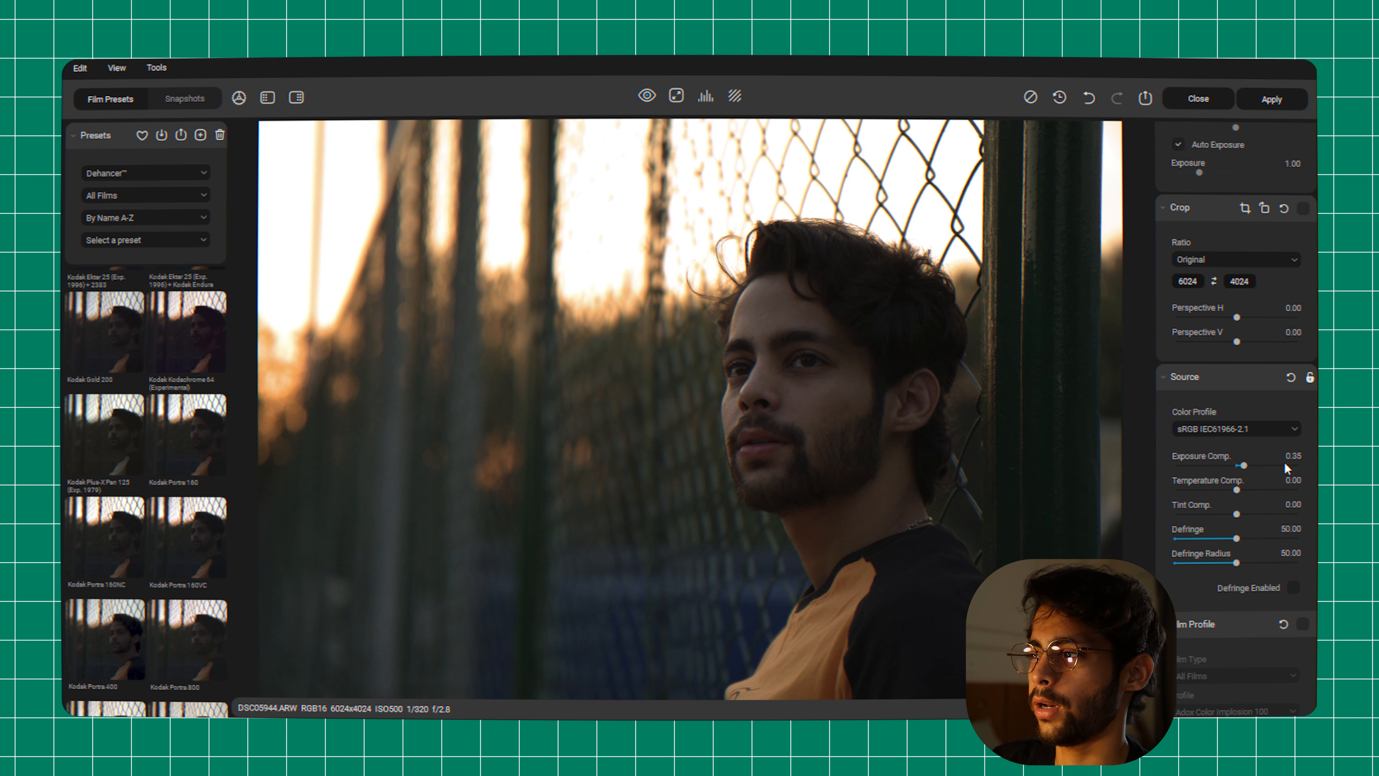
{"action": "scroll", "coordinate": [1302, 521], "scroll_direction": "up", "scroll_amount": 4}
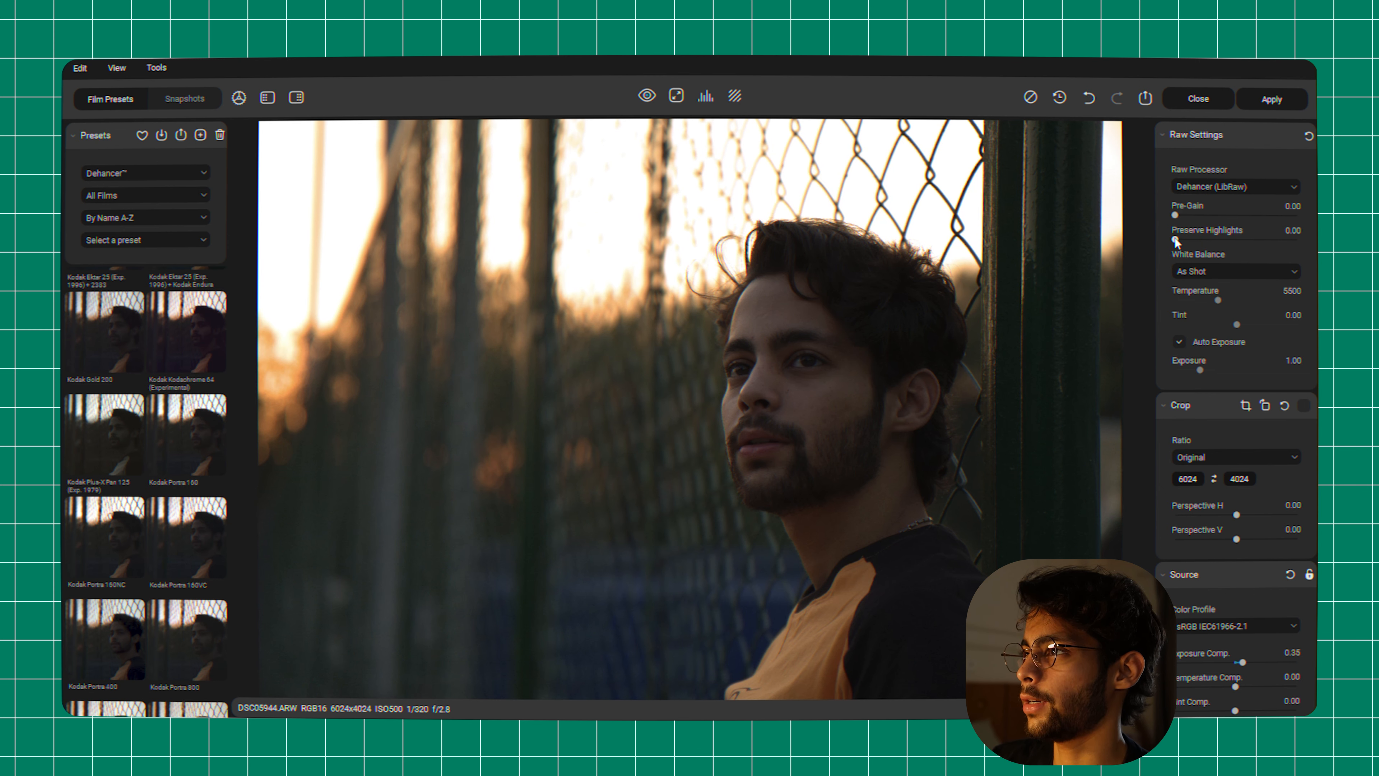
{"action": "left_click_drag", "start_coordinate": [1176, 241], "coordinate": [1273, 261]}
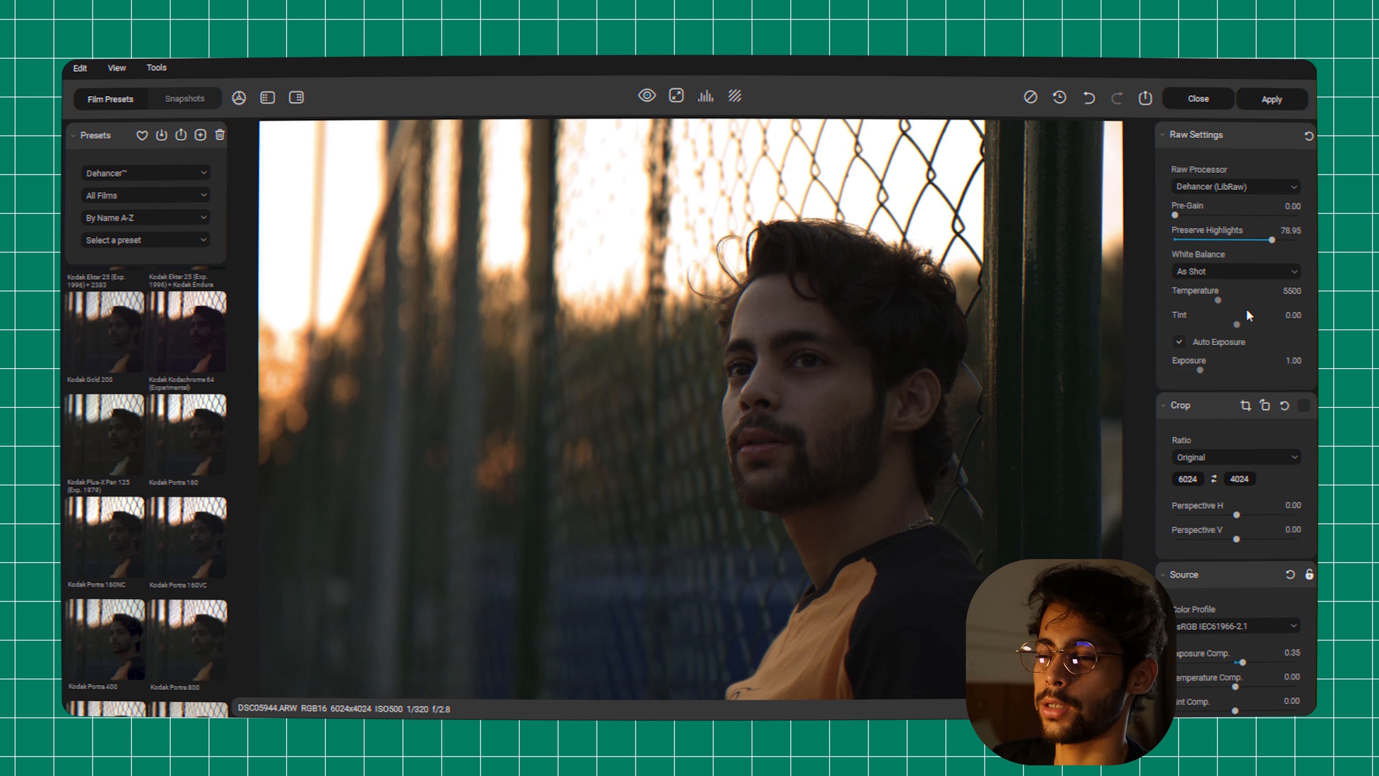
{"action": "scroll", "coordinate": [1255, 473], "scroll_direction": "down", "scroll_amount": 3}
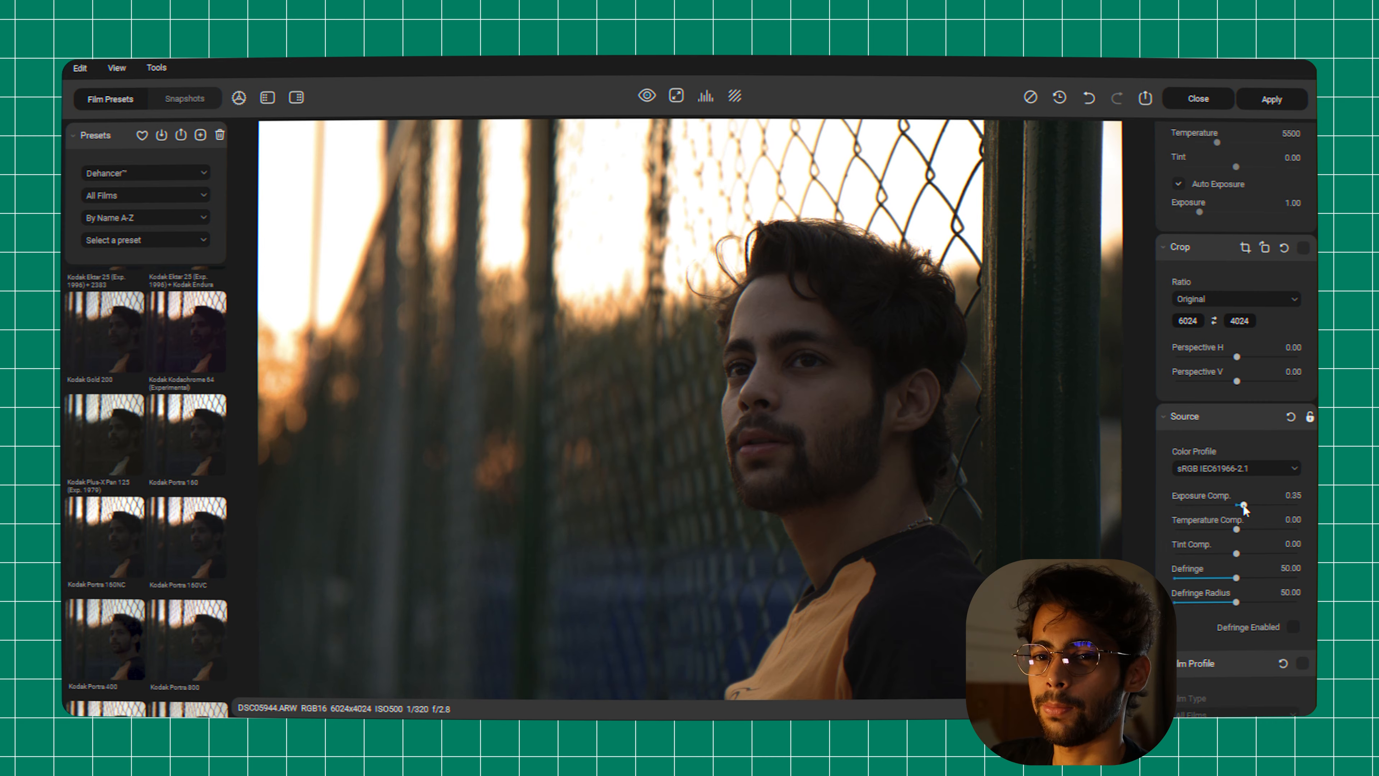
{"action": "left_click_drag", "start_coordinate": [1243, 505], "coordinate": [1245, 509]}
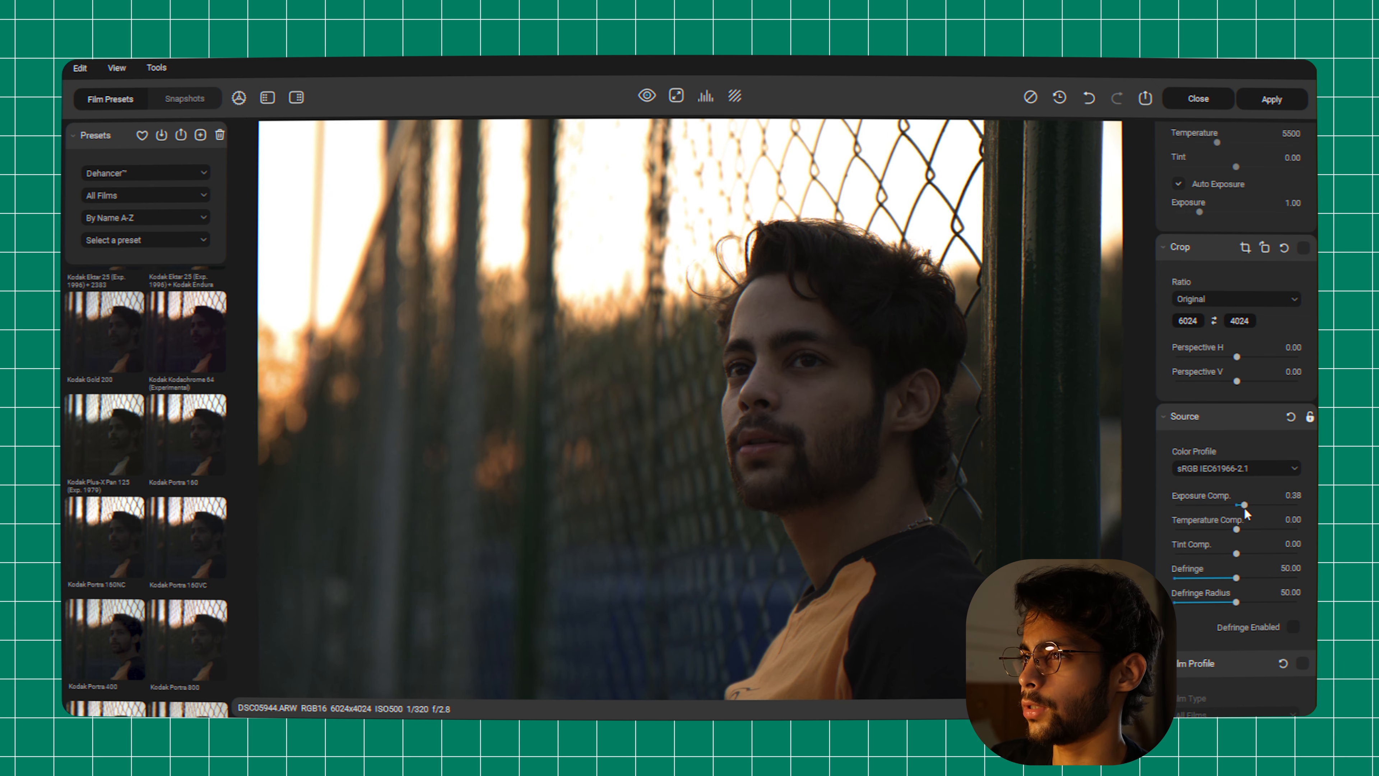
Enable Film Profile and choose the Kodak Gold 200 profile
{"action": "scroll", "coordinate": [1287, 573], "scroll_direction": "down", "scroll_amount": 5}
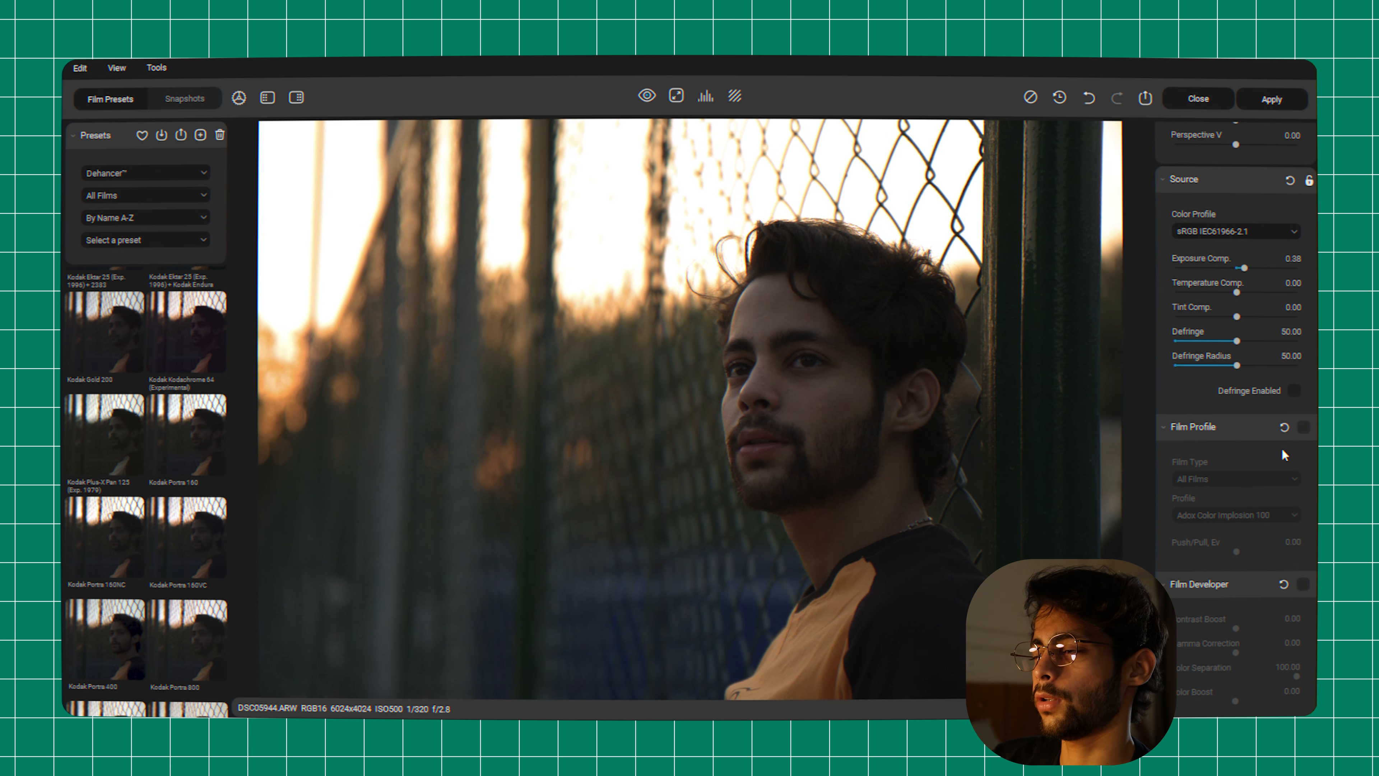
{"action": "left_click", "coordinate": [1303, 427]}
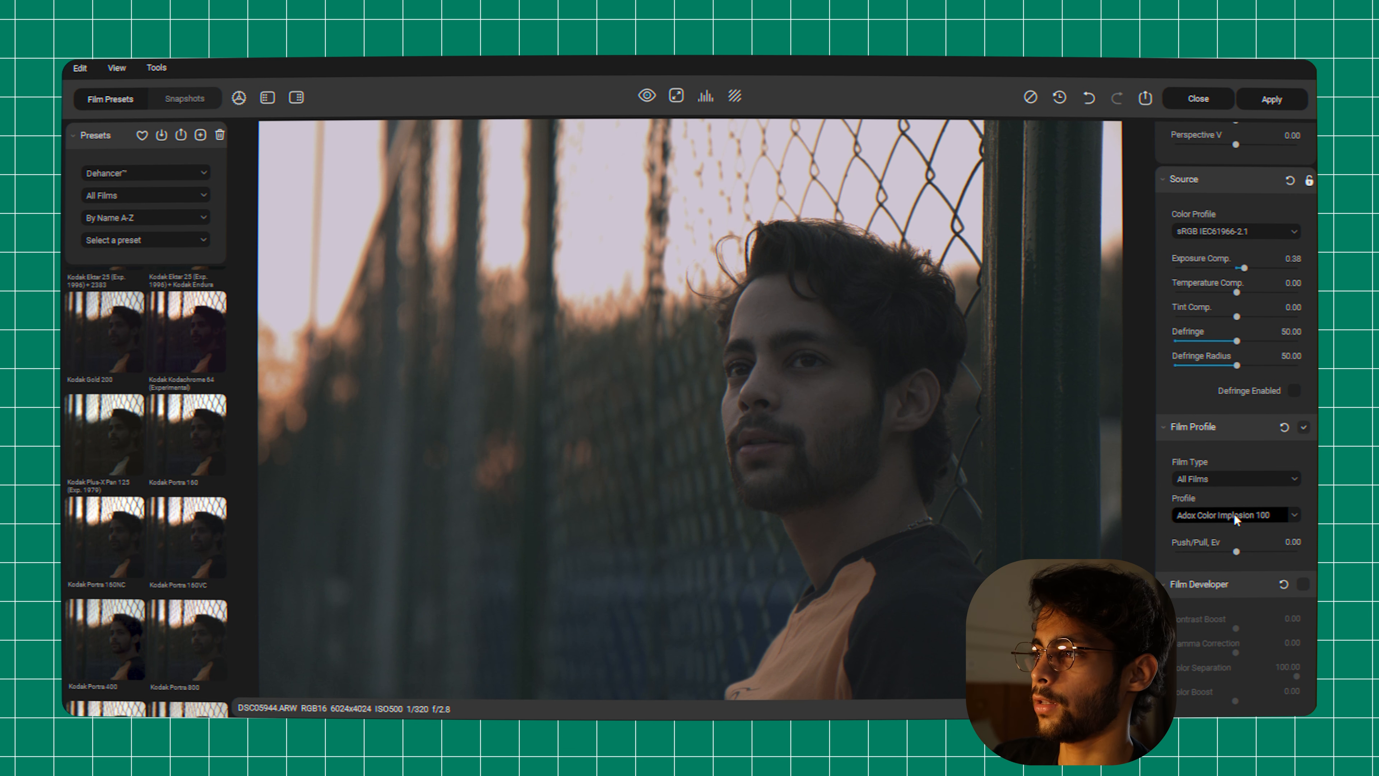
{"action": "left_click", "coordinate": [1222, 465]}
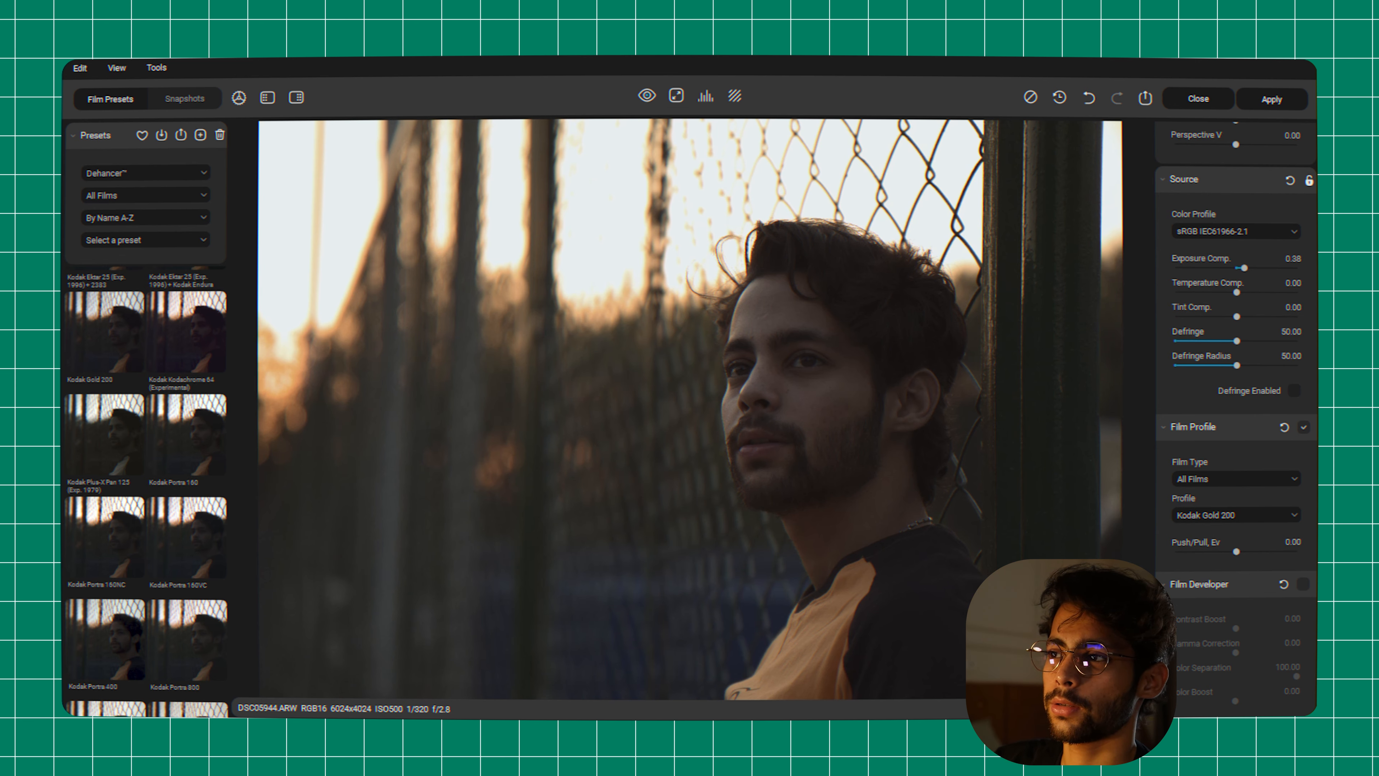
Enable Film Developer, with Contrast Boost at 8.42 and Color Boost at 16.84
{"action": "scroll", "coordinate": [1272, 578], "scroll_direction": "down", "scroll_amount": 4}
{"action": "left_click", "coordinate": [1303, 387]}
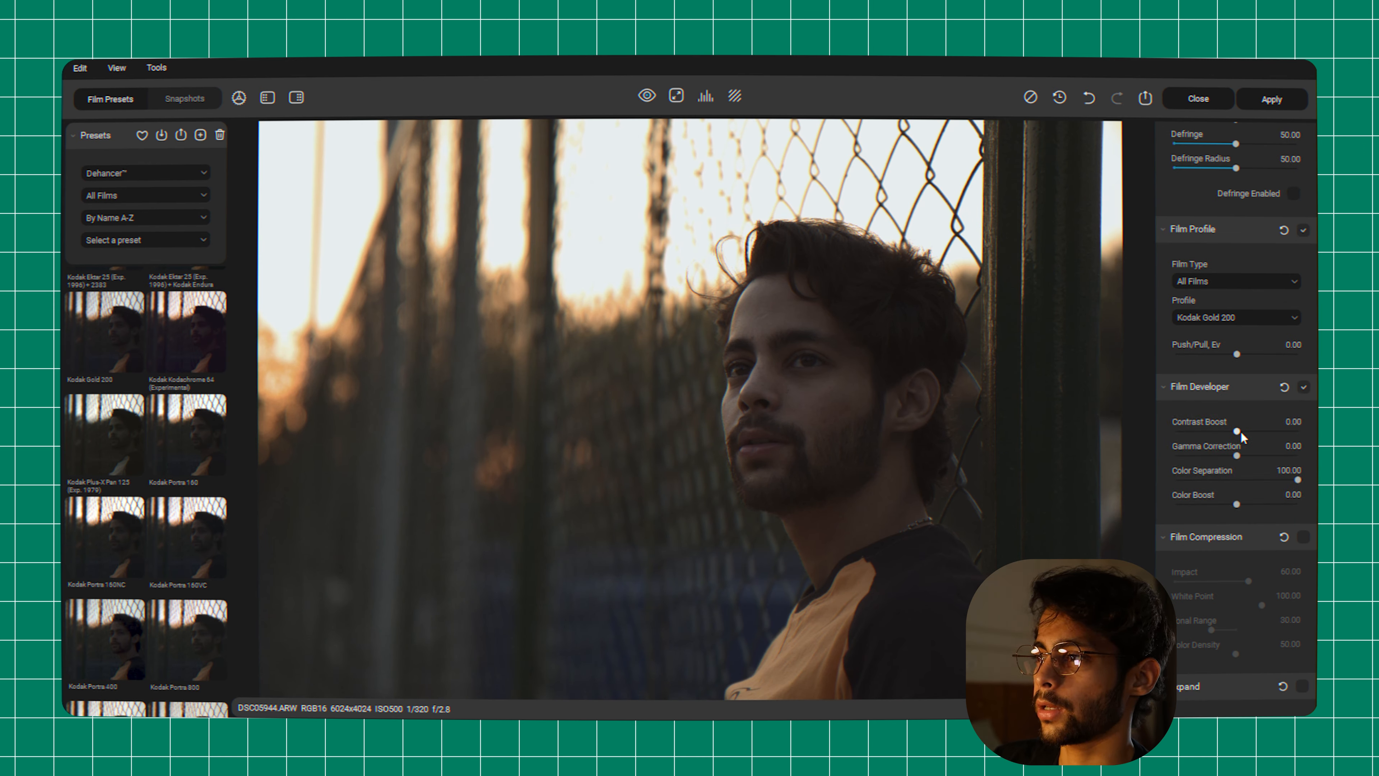
{"action": "left_click_drag", "start_coordinate": [1237, 431], "coordinate": [1242, 431]}
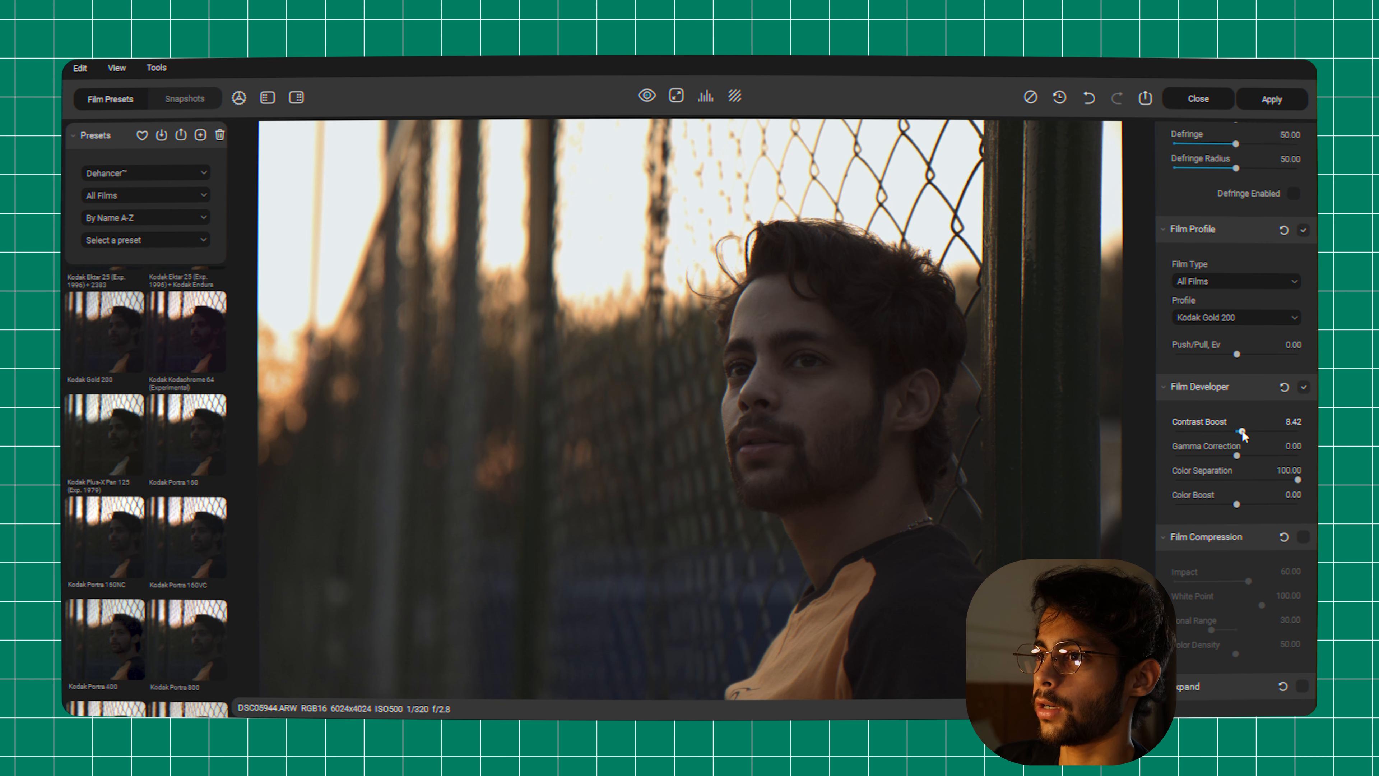
{"action": "scroll", "coordinate": [1242, 433], "scroll_direction": "down", "scroll_amount": 1}
{"action": "left_click_drag", "start_coordinate": [1237, 465], "coordinate": [1246, 466]}
Enable Film Compression with Impact at 73.68, White Point at 104.53 and Color Density at 58.42
{"action": "scroll", "coordinate": [1301, 424], "scroll_direction": "down", "scroll_amount": 2}
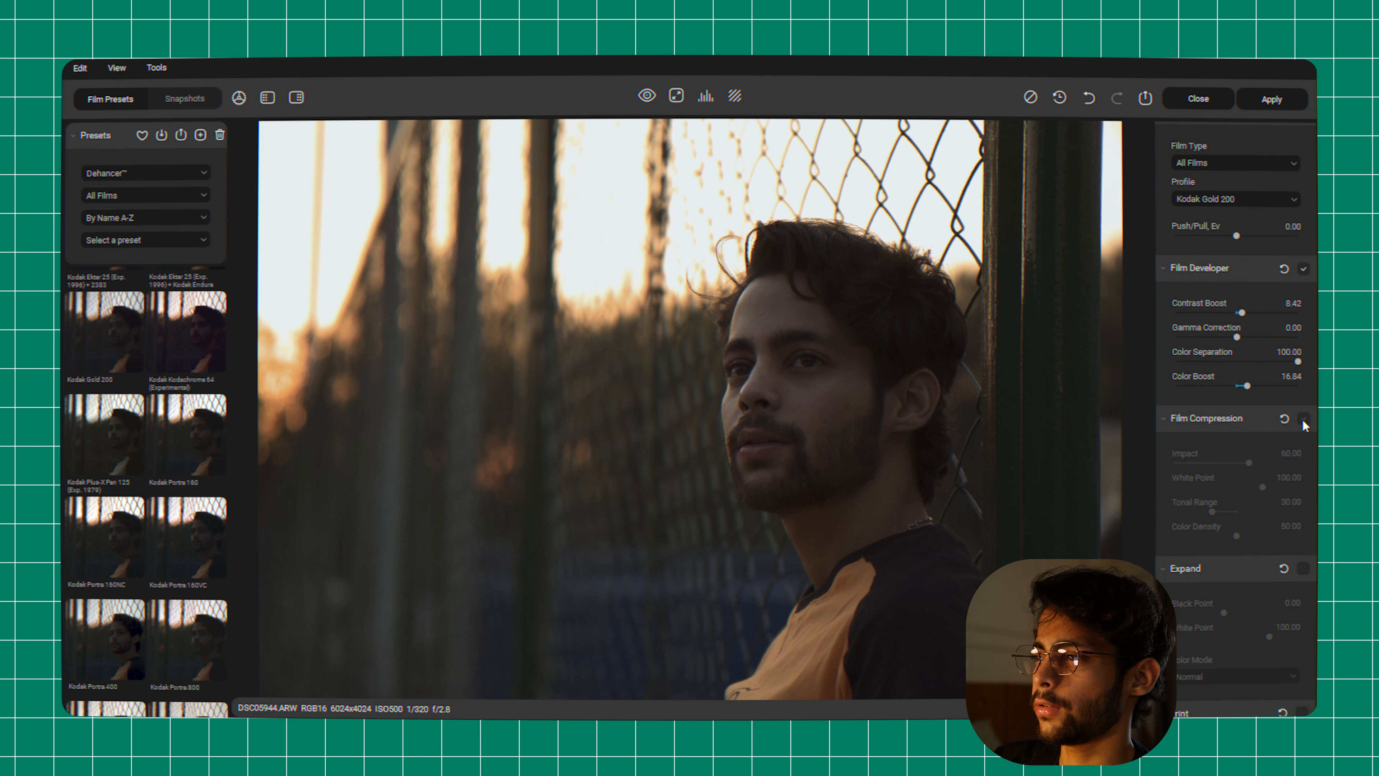
{"action": "left_click", "coordinate": [1304, 420]}
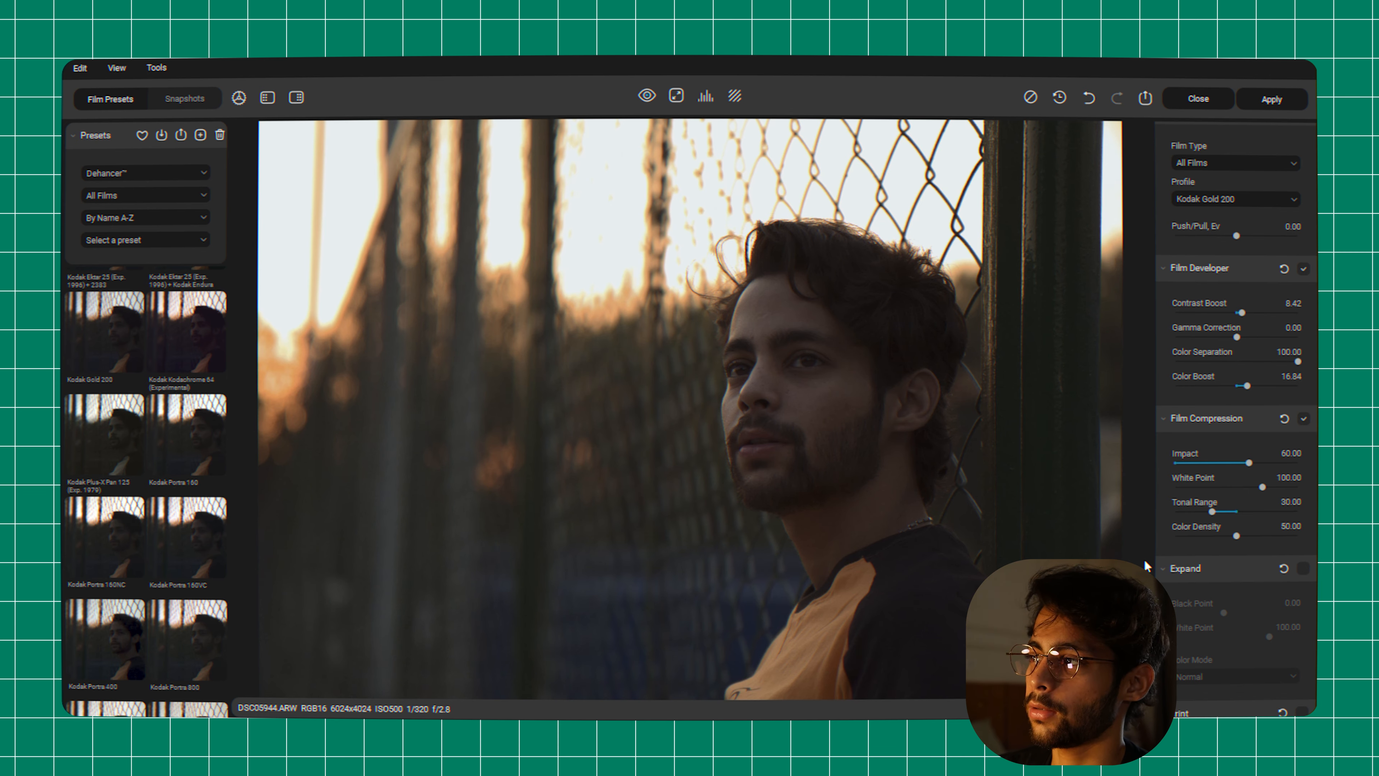
{"action": "scroll", "coordinate": [1257, 503], "scroll_direction": "down", "scroll_amount": 2}
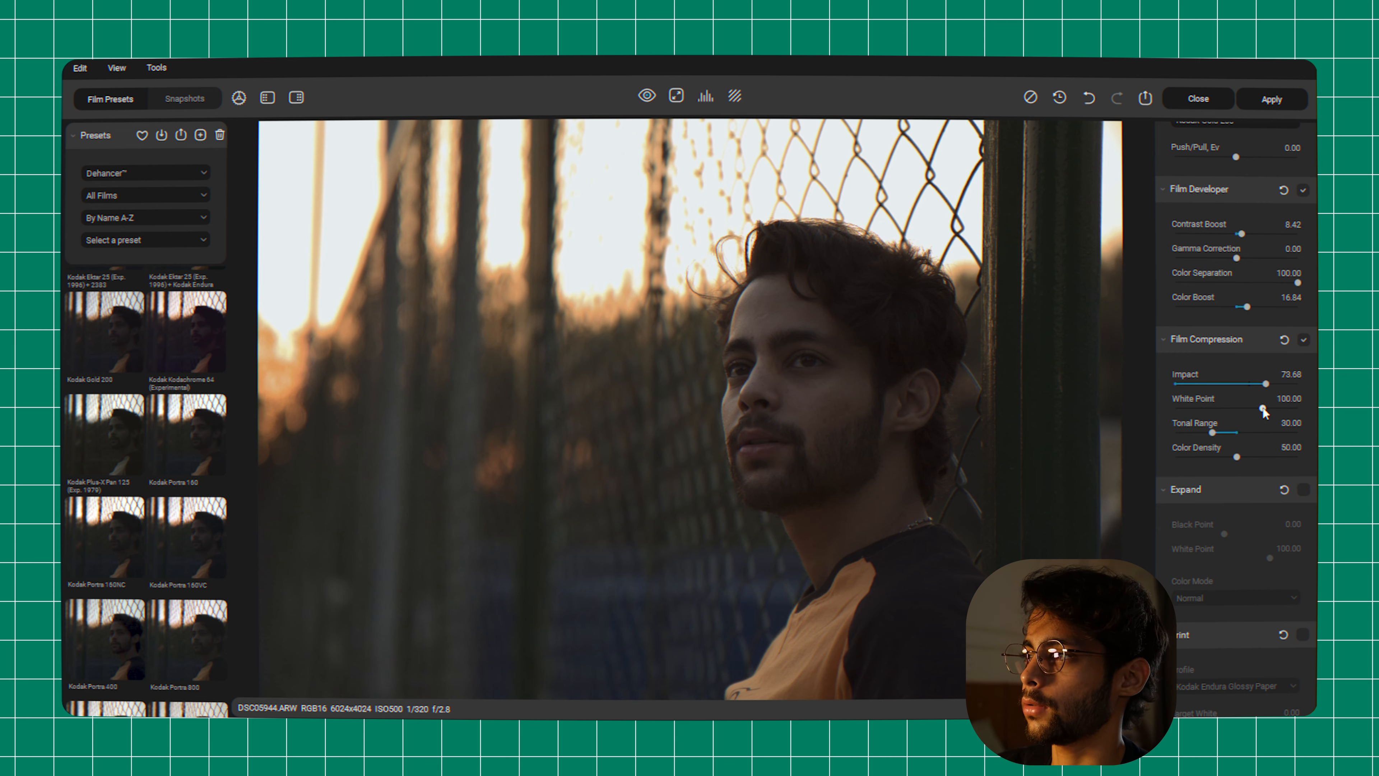
{"action": "left_click_drag", "start_coordinate": [1263, 408], "coordinate": [1272, 412]}
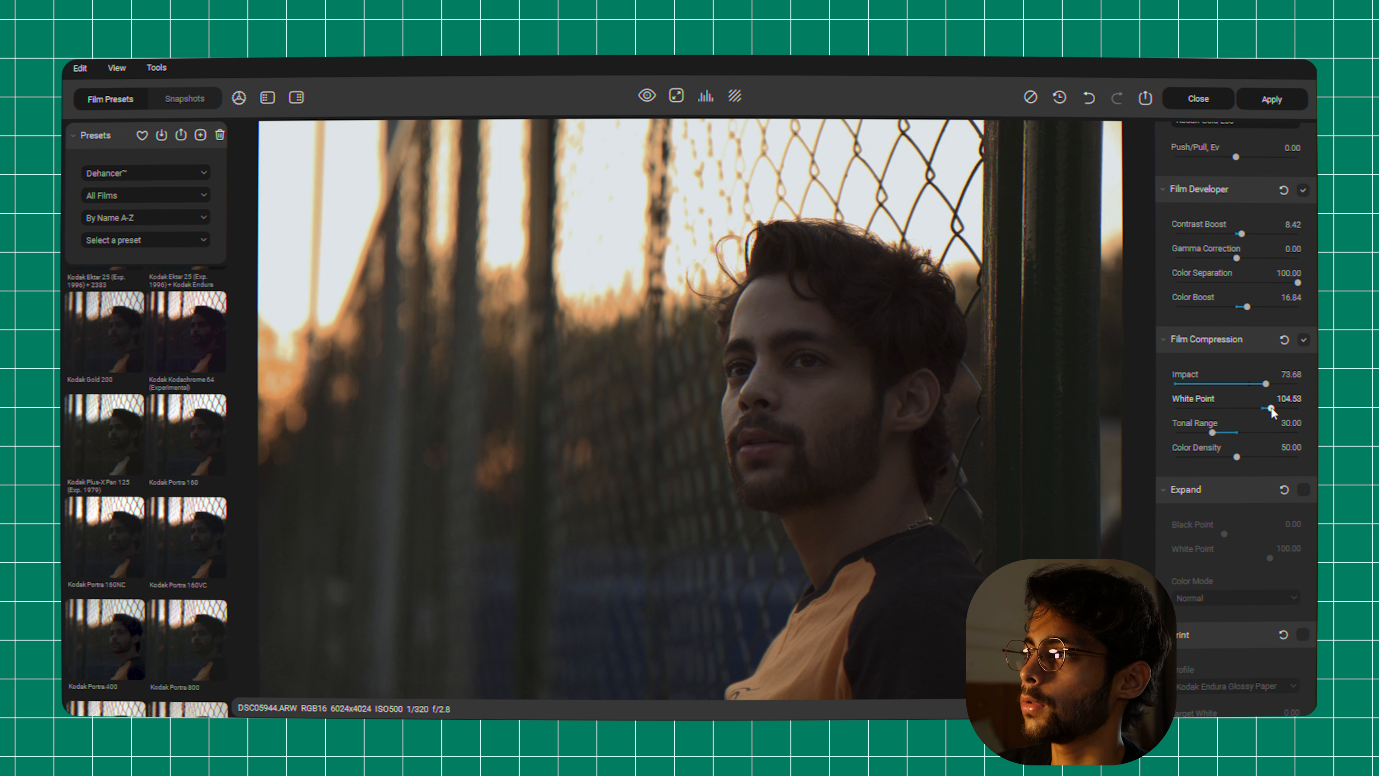
{"action": "scroll", "coordinate": [1248, 460], "scroll_direction": "down", "scroll_amount": 1}
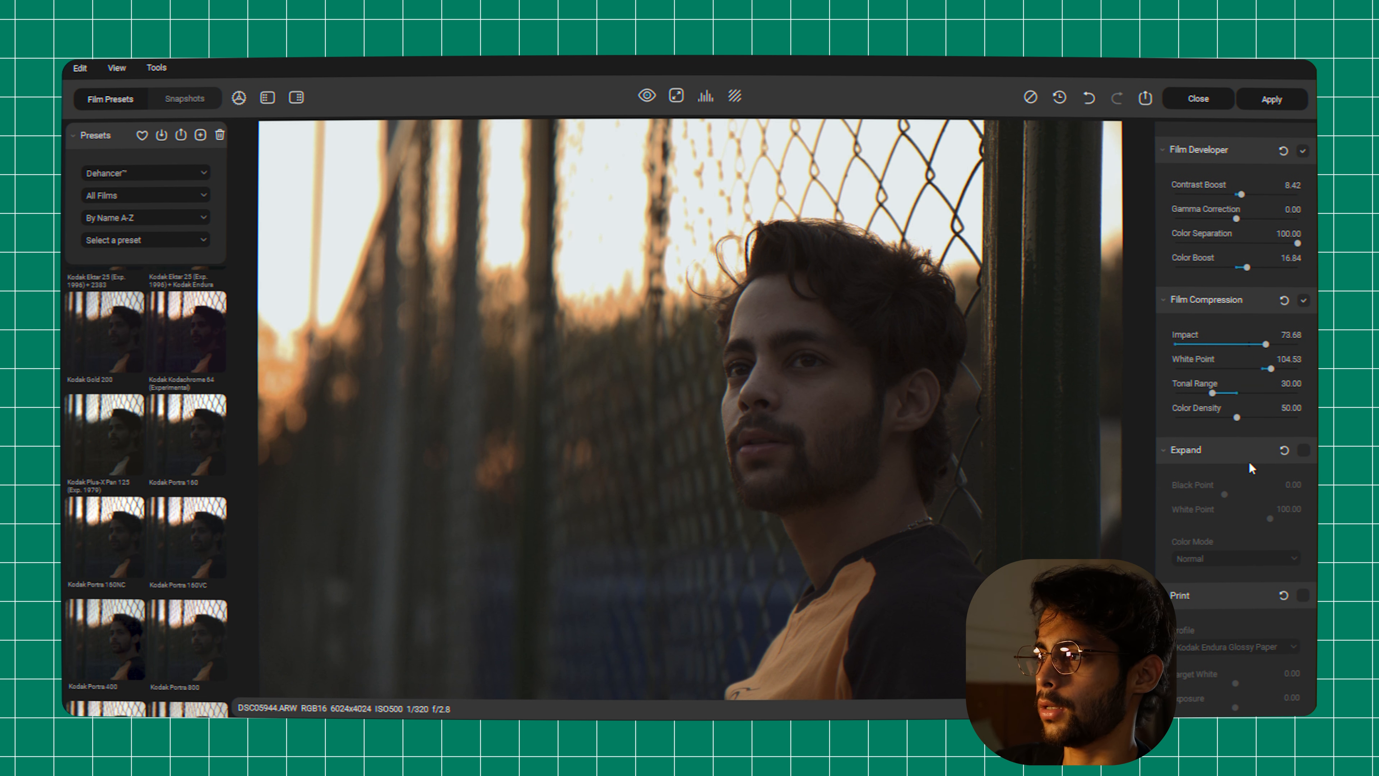
{"action": "left_click_drag", "start_coordinate": [1238, 418], "coordinate": [1248, 420]}
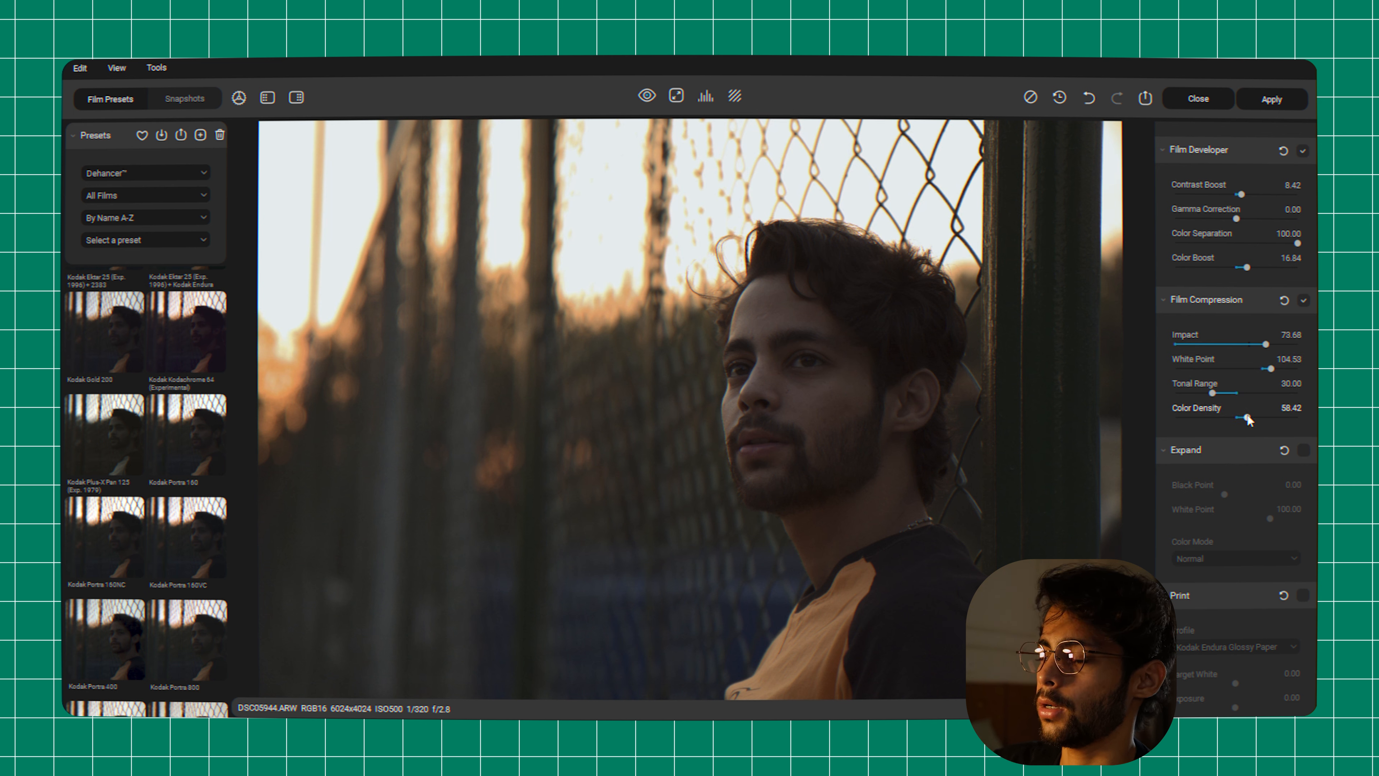
Enable Expand, with Black Point at -2.37 and White Point at 98.21
{"action": "scroll", "coordinate": [1301, 413], "scroll_direction": "down", "scroll_amount": 1}
{"action": "left_click", "coordinate": [1303, 411]}
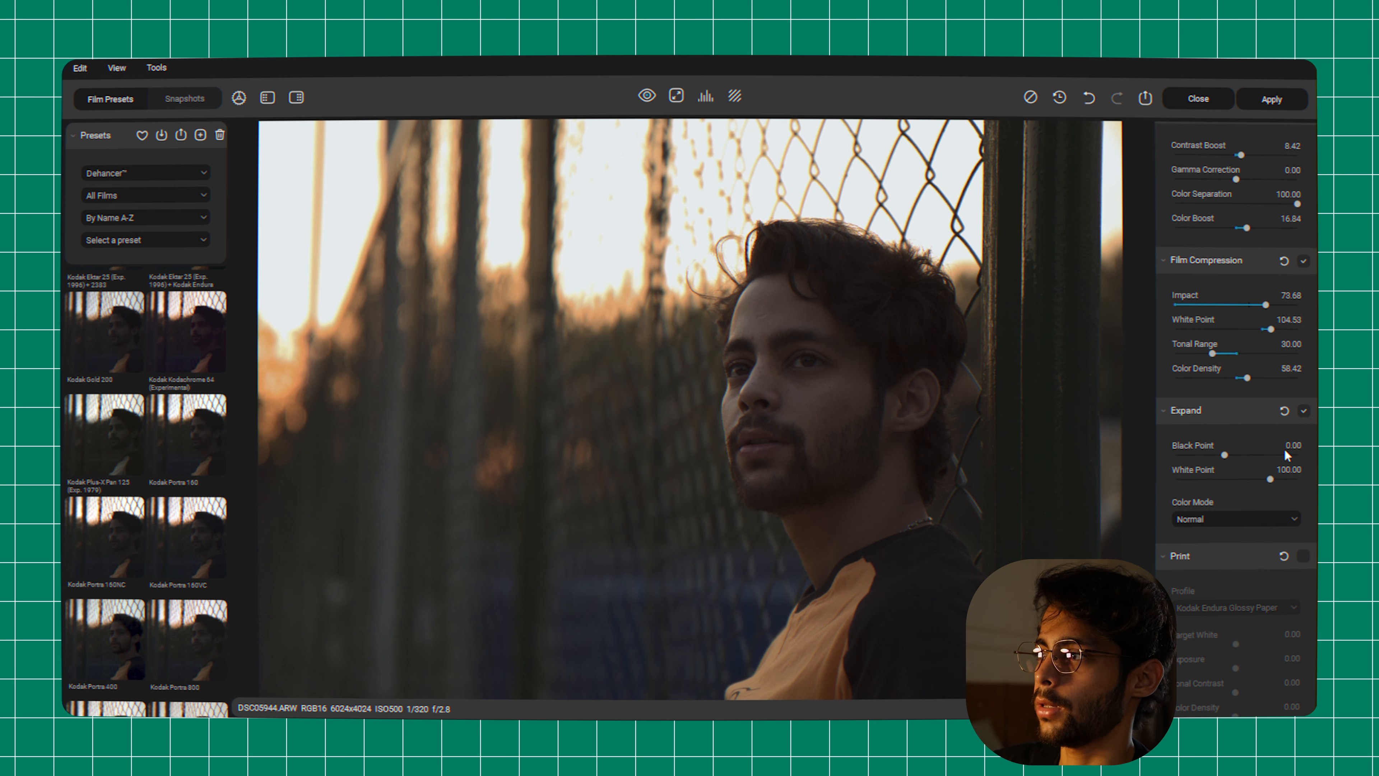
{"action": "left_click_drag", "start_coordinate": [1228, 457], "coordinate": [1223, 457]}
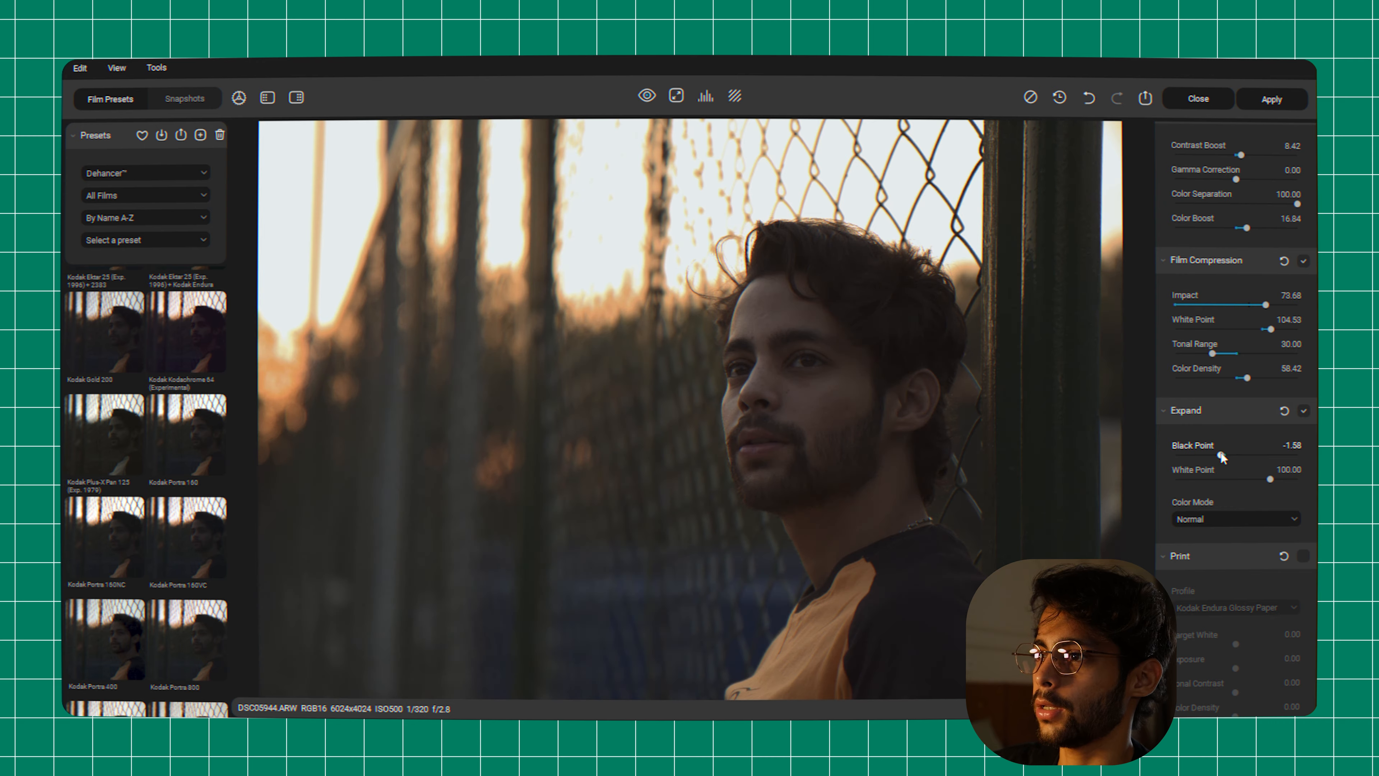
{"action": "scroll", "coordinate": [1260, 478], "scroll_direction": "down", "scroll_amount": 1}
{"action": "left_click_drag", "start_coordinate": [1222, 455], "coordinate": [1270, 447]}
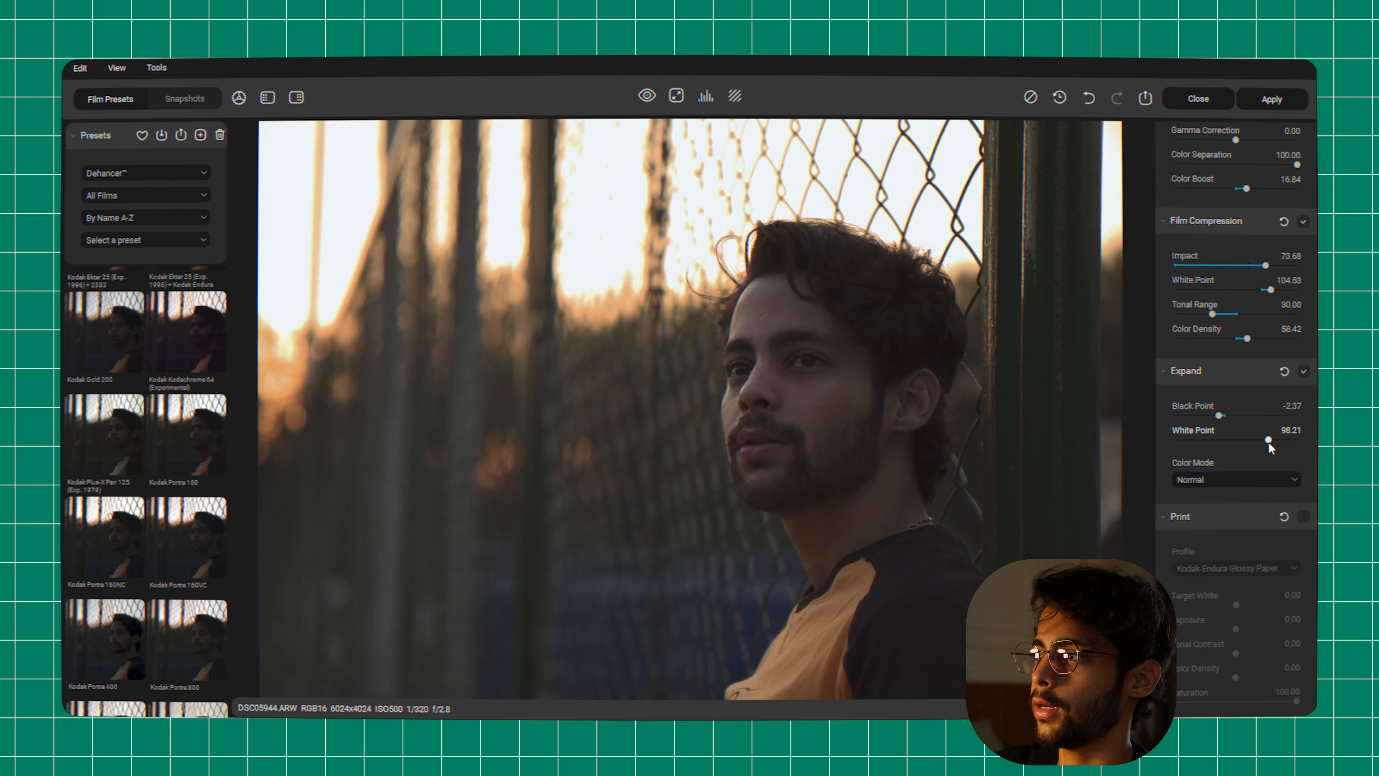
Enable Print with the Kodak 2383 Print Film profile, Exposure at 0.38, Tonal Contrast at -6.84 and Color Density at 21.05
{"action": "scroll", "coordinate": [1284, 348], "scroll_direction": "down", "scroll_amount": 4}
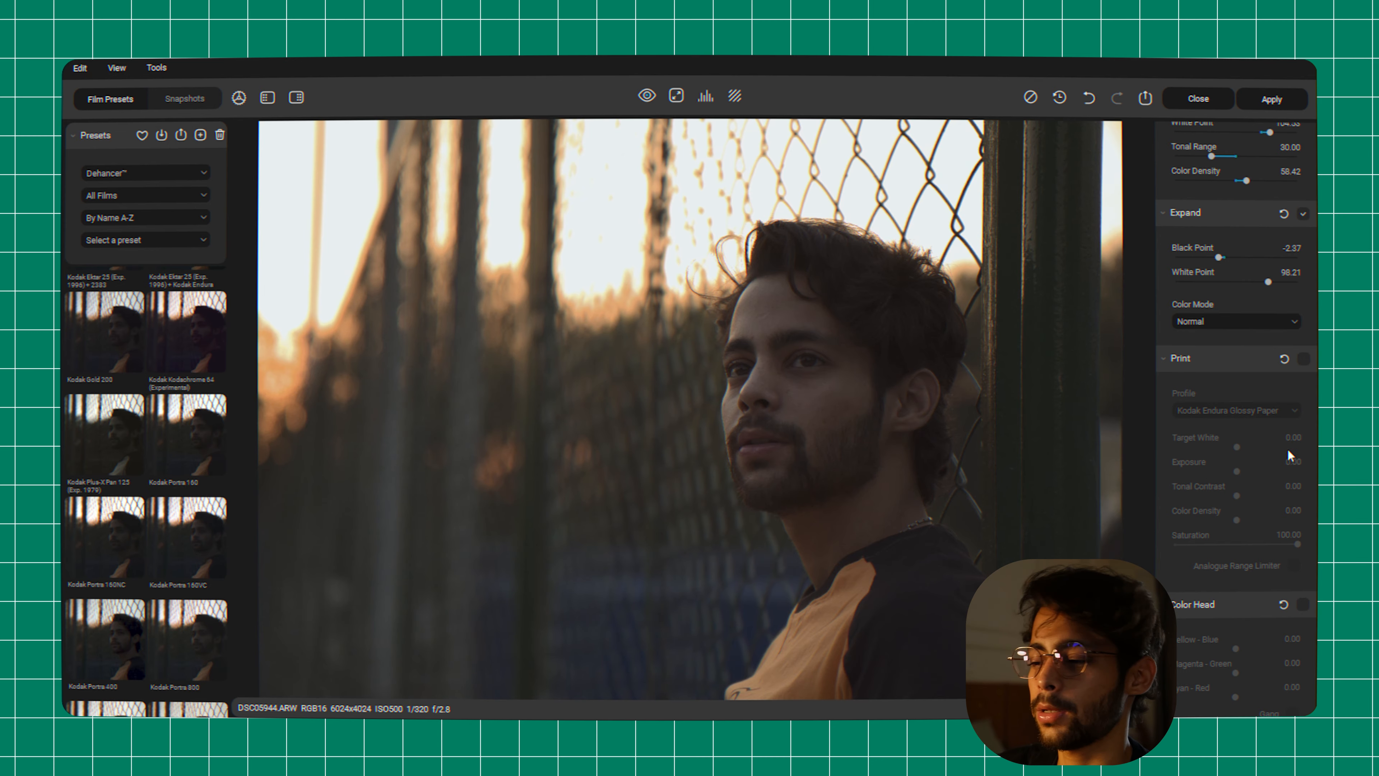
{"action": "left_click", "coordinate": [1303, 359]}
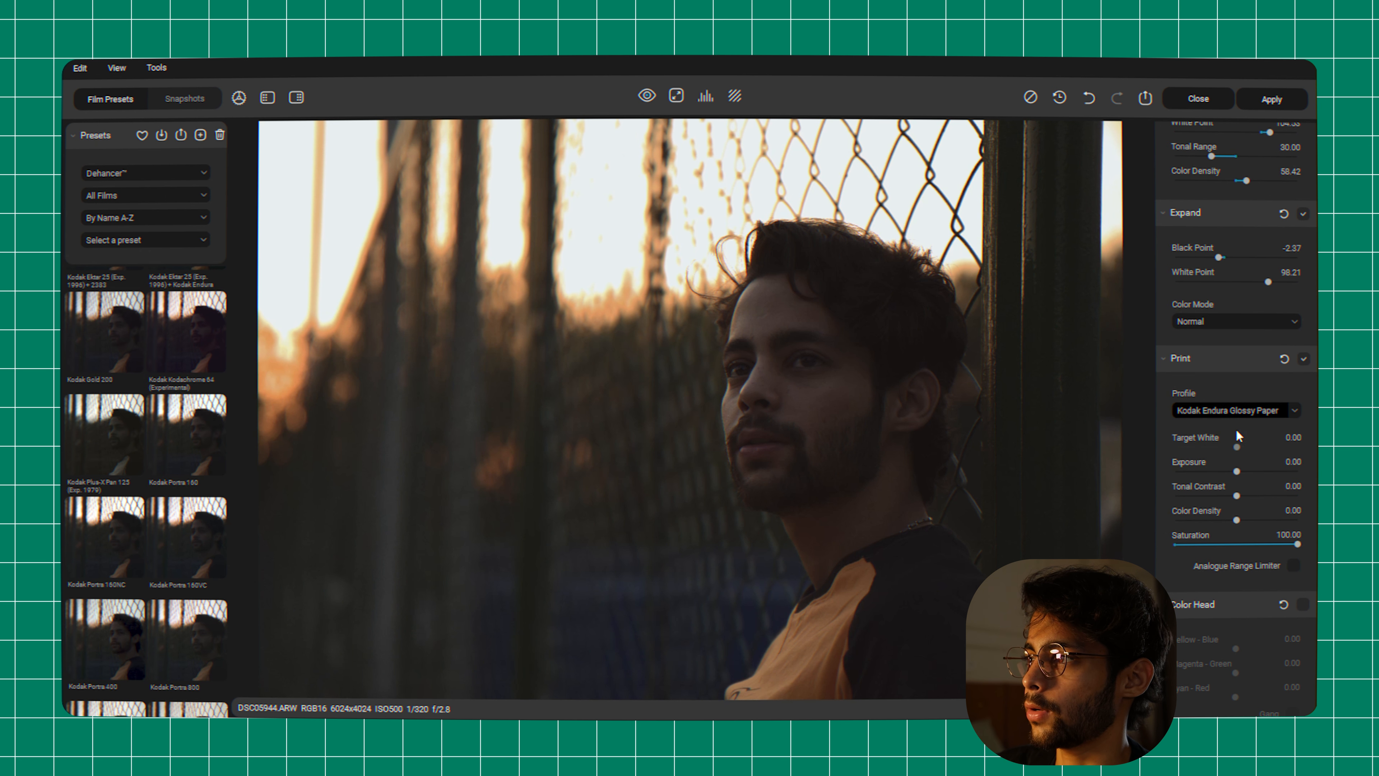
{"action": "left_click", "coordinate": [1222, 471]}
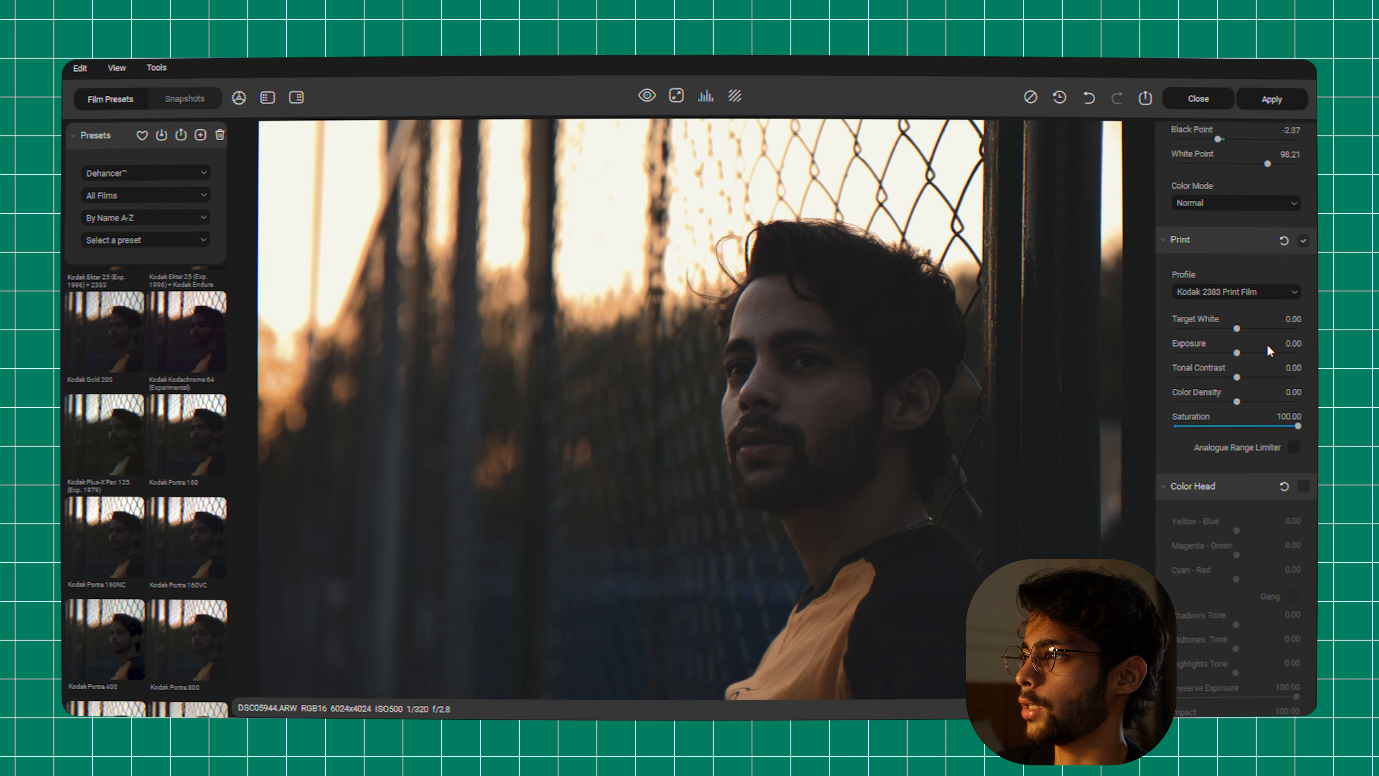
{"action": "mouse_move", "coordinate": [1237, 353]}
{"action": "left_mouse_down"}
{"action": "mouse_move", "coordinate": [1249, 353]}
{"action": "mouse_move", "coordinate": [1210, 378]}
{"action": "mouse_move", "coordinate": [1229, 376]}
{"action": "left_mouse_up"}
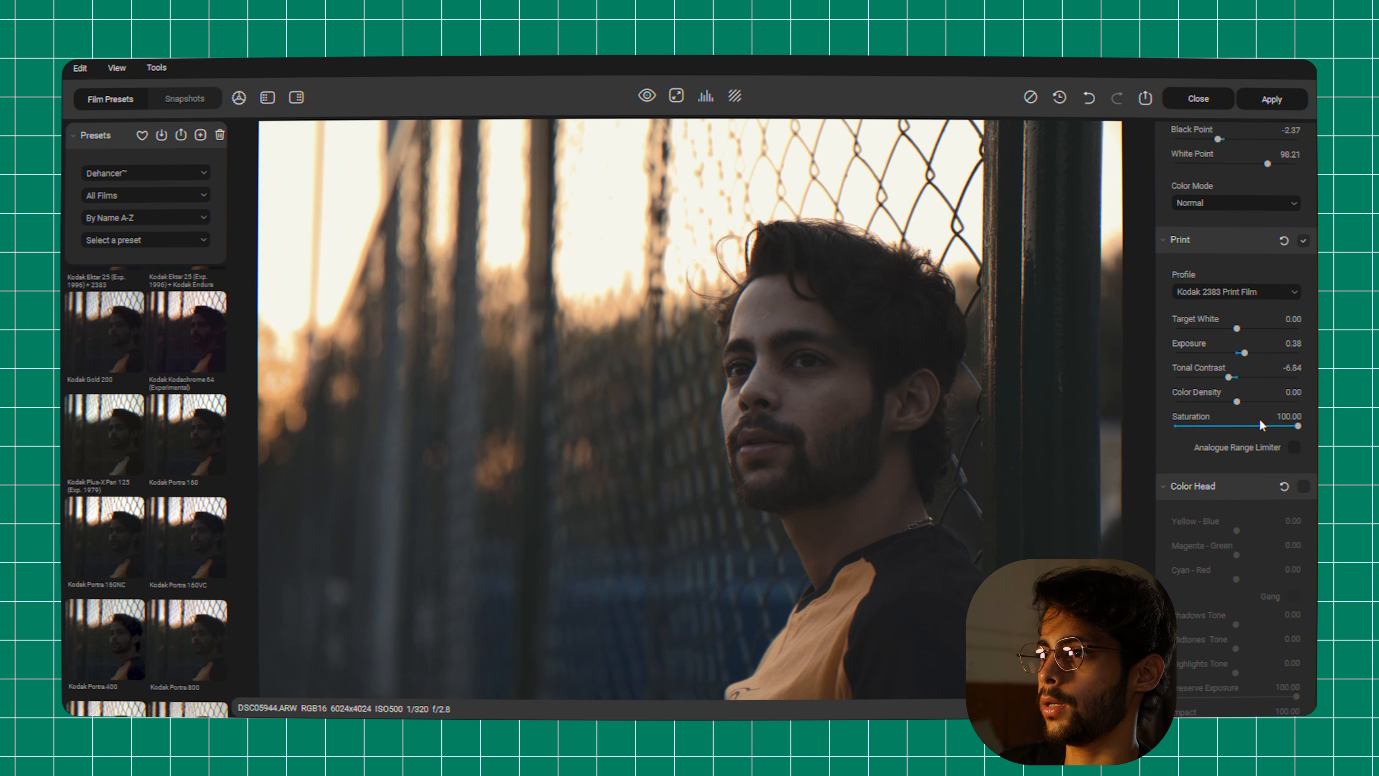
{"action": "left_click", "coordinate": [1303, 240]}
{"action": "left_click", "coordinate": [1303, 241]}
{"action": "scroll", "coordinate": [1251, 368], "scroll_direction": "down", "scroll_amount": 1}
{"action": "mouse_move", "coordinate": [1249, 368]}
{"action": "left_mouse_down"}
{"action": "mouse_move", "coordinate": [1264, 367]}
{"action": "mouse_move", "coordinate": [1250, 368]}
{"action": "left_mouse_up"}
Enable Color Head, with Shadows Tone at 31.58 and Midtones Tone at 27.37
{"action": "scroll", "coordinate": [1297, 307], "scroll_direction": "down", "scroll_amount": 3}
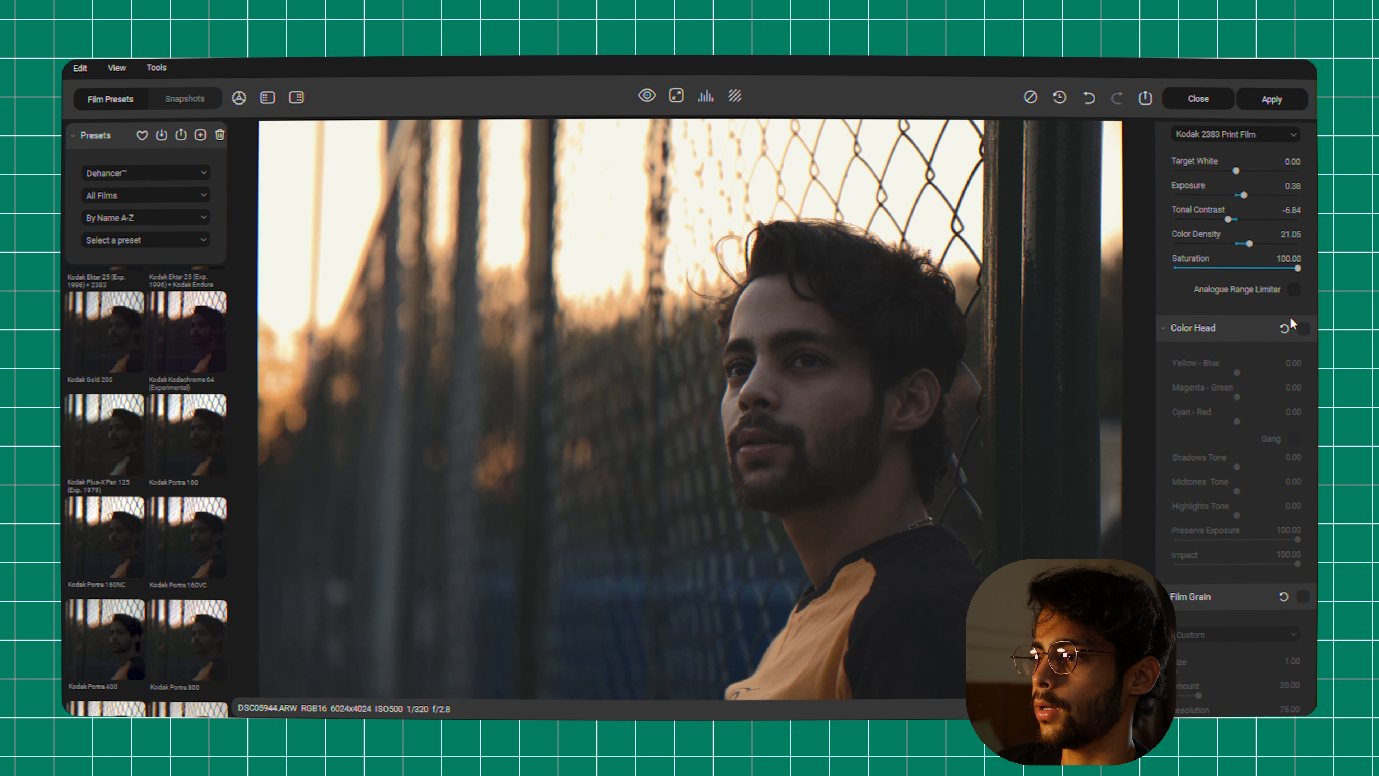
{"action": "left_click", "coordinate": [1304, 328]}
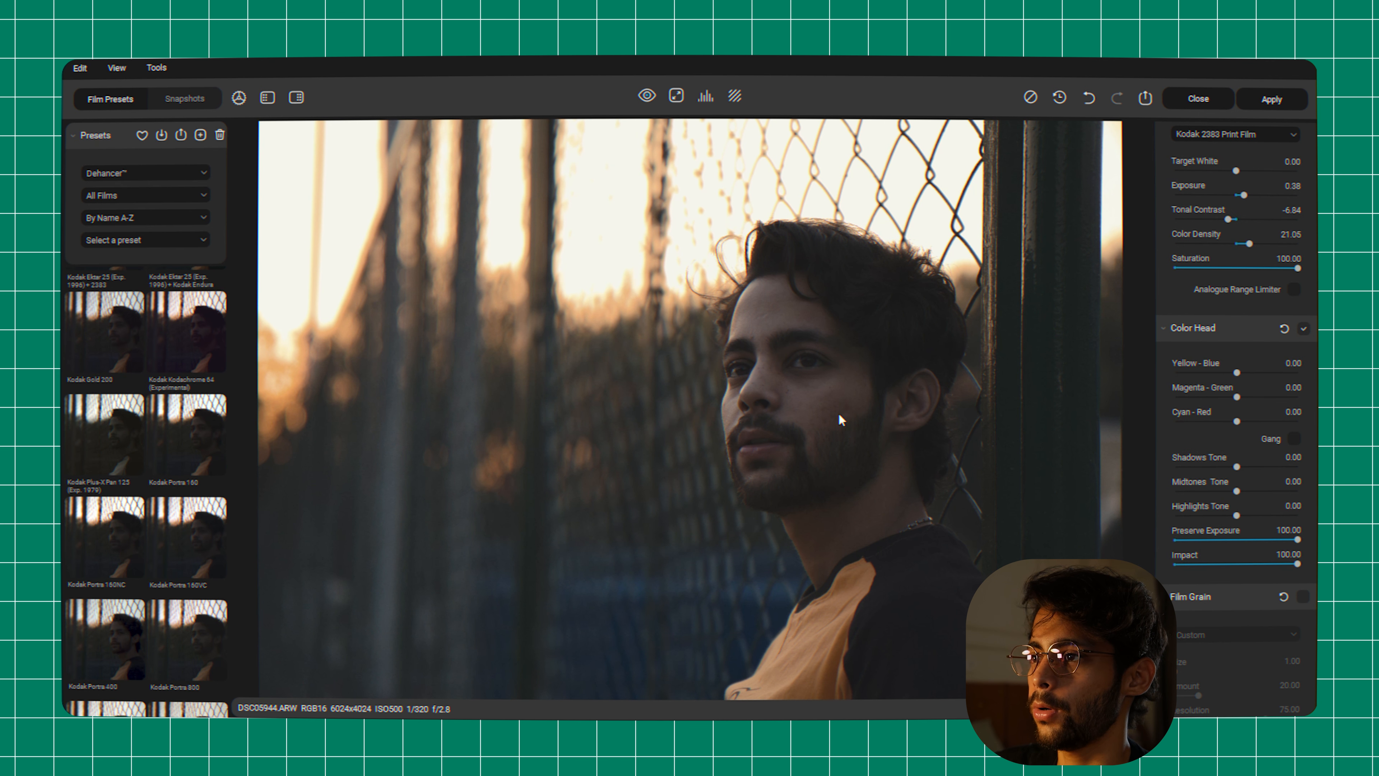
{"action": "scroll", "coordinate": [839, 413], "scroll_direction": "up", "scroll_amount": 5}
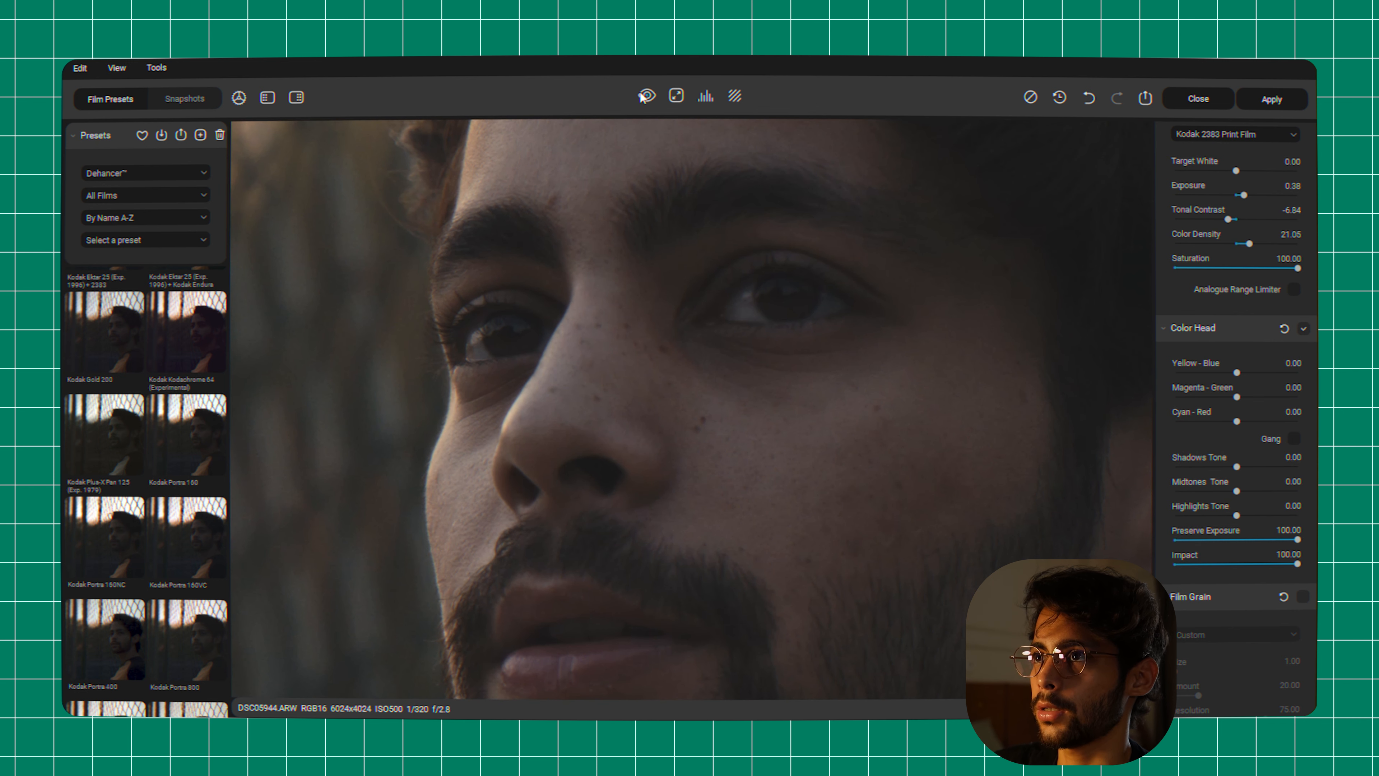
{"action": "left_click", "coordinate": [677, 96]}
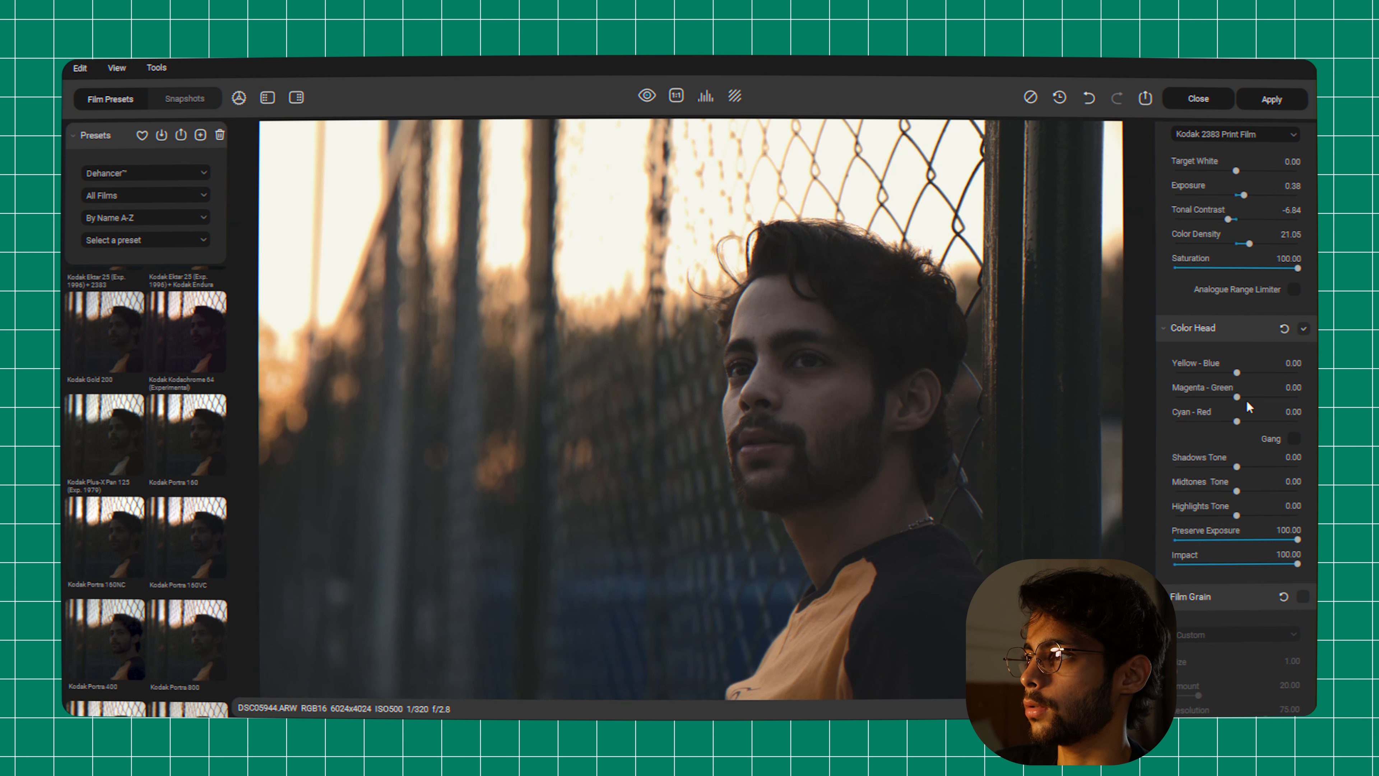
{"action": "left_click_drag", "start_coordinate": [1238, 466], "coordinate": [1244, 468]}
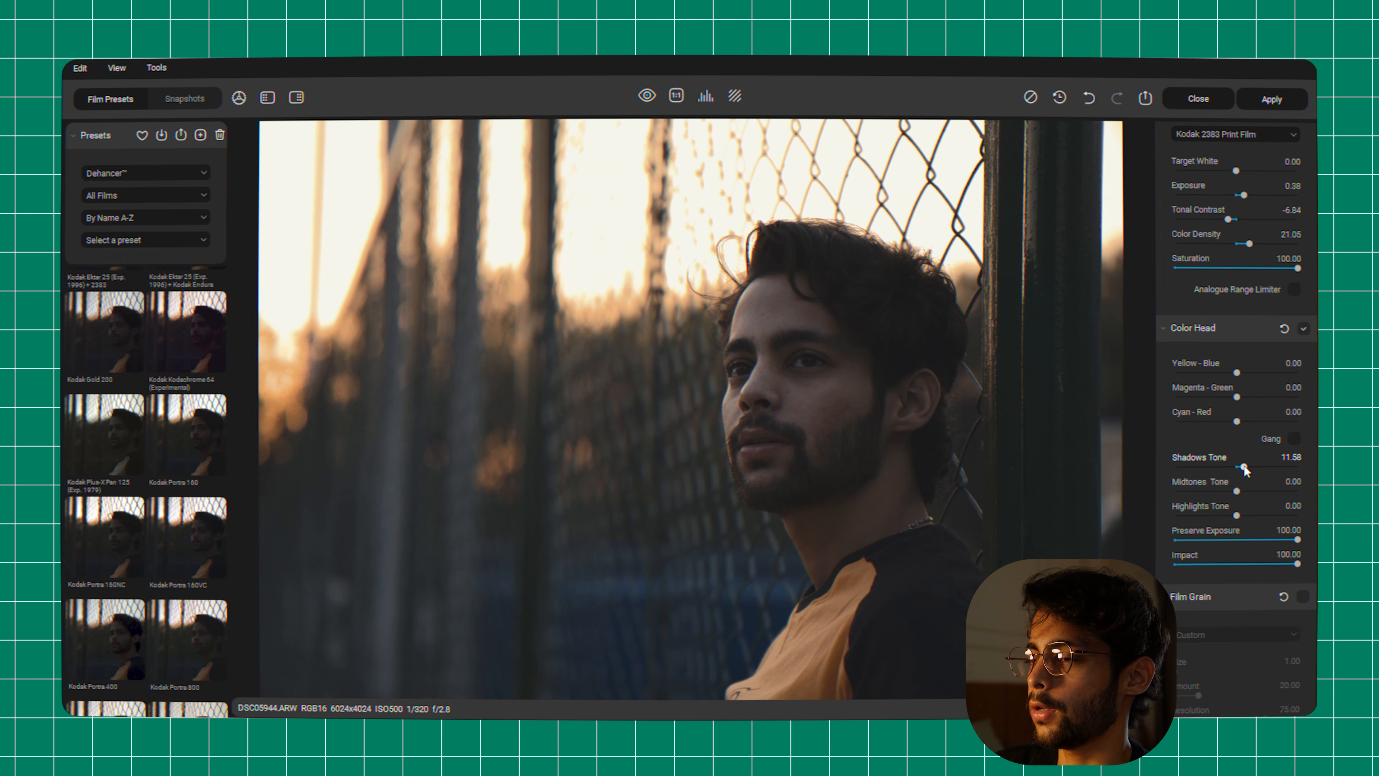
{"action": "left_click_drag", "start_coordinate": [1243, 467], "coordinate": [1257, 471]}
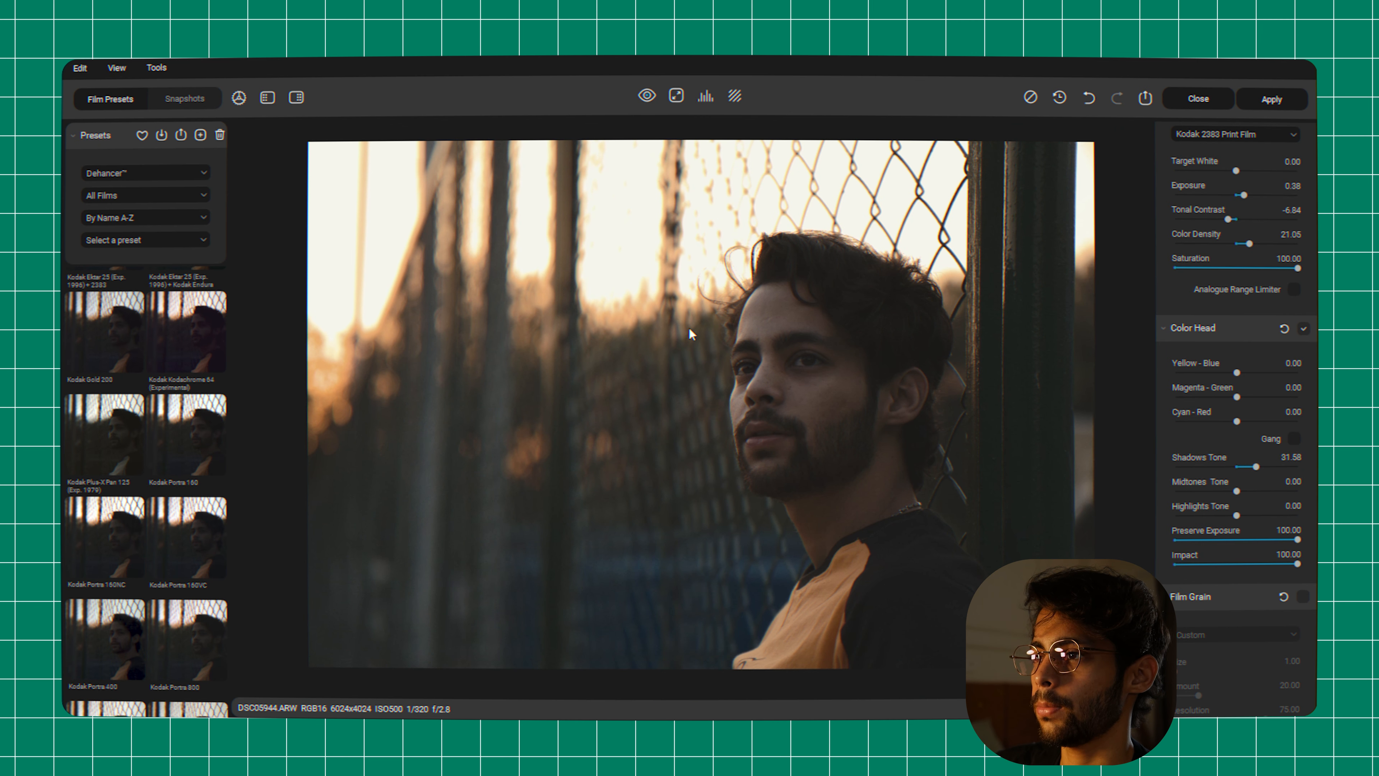
{"action": "left_click_drag", "start_coordinate": [1238, 491], "coordinate": [1254, 493]}
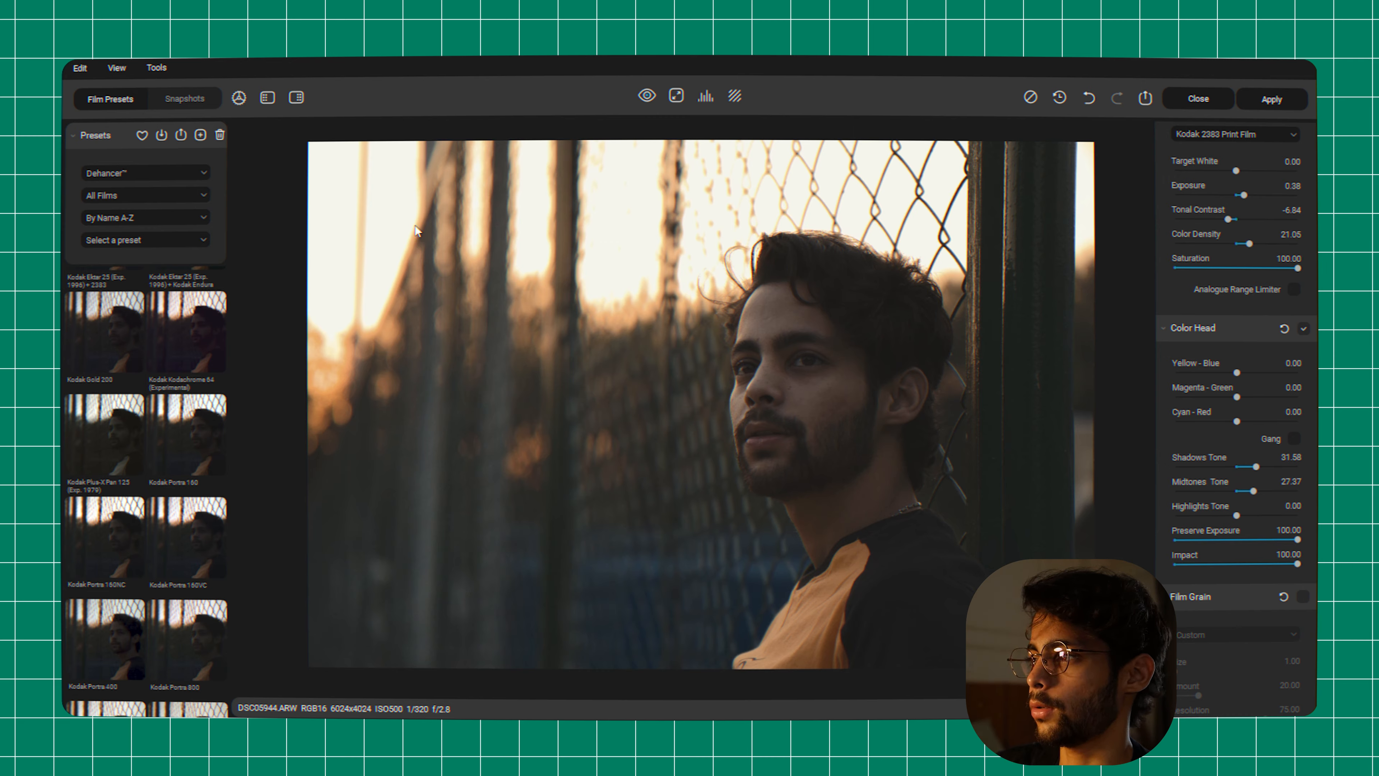
Enable Film Grain with the 35 mm ISO 250 preset and inspect the grain on the face
{"action": "scroll", "coordinate": [1264, 517], "scroll_direction": "down", "scroll_amount": 5}
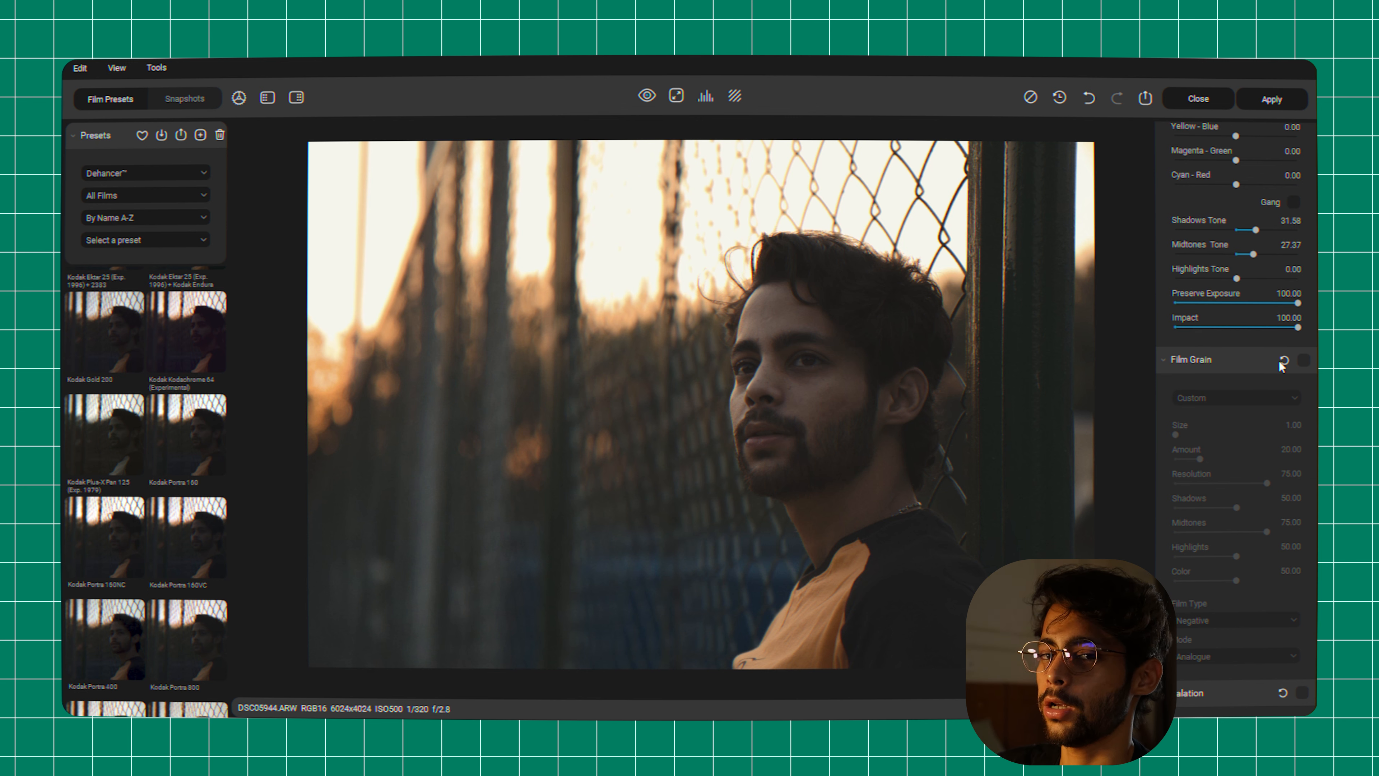
{"action": "left_click", "coordinate": [1304, 360]}
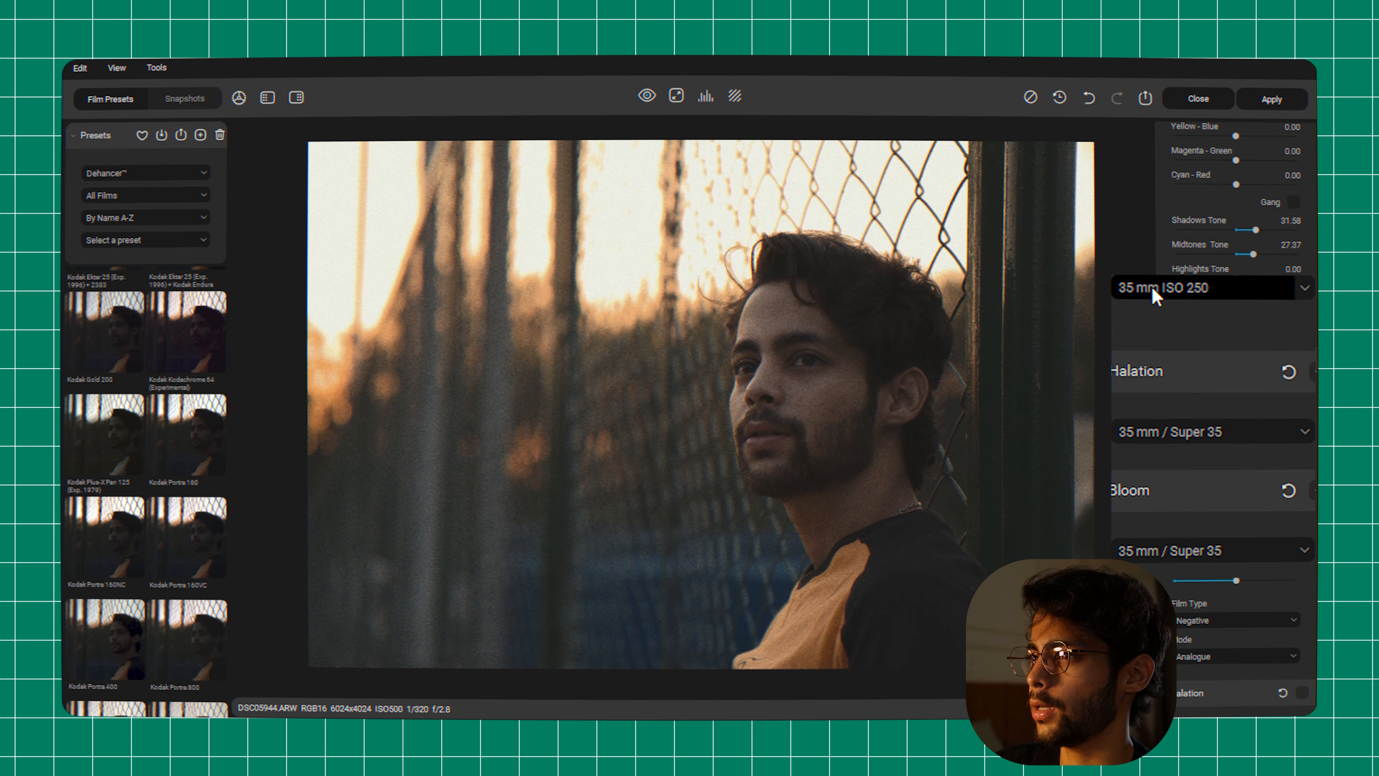
{"action": "left_click", "coordinate": [1154, 291]}
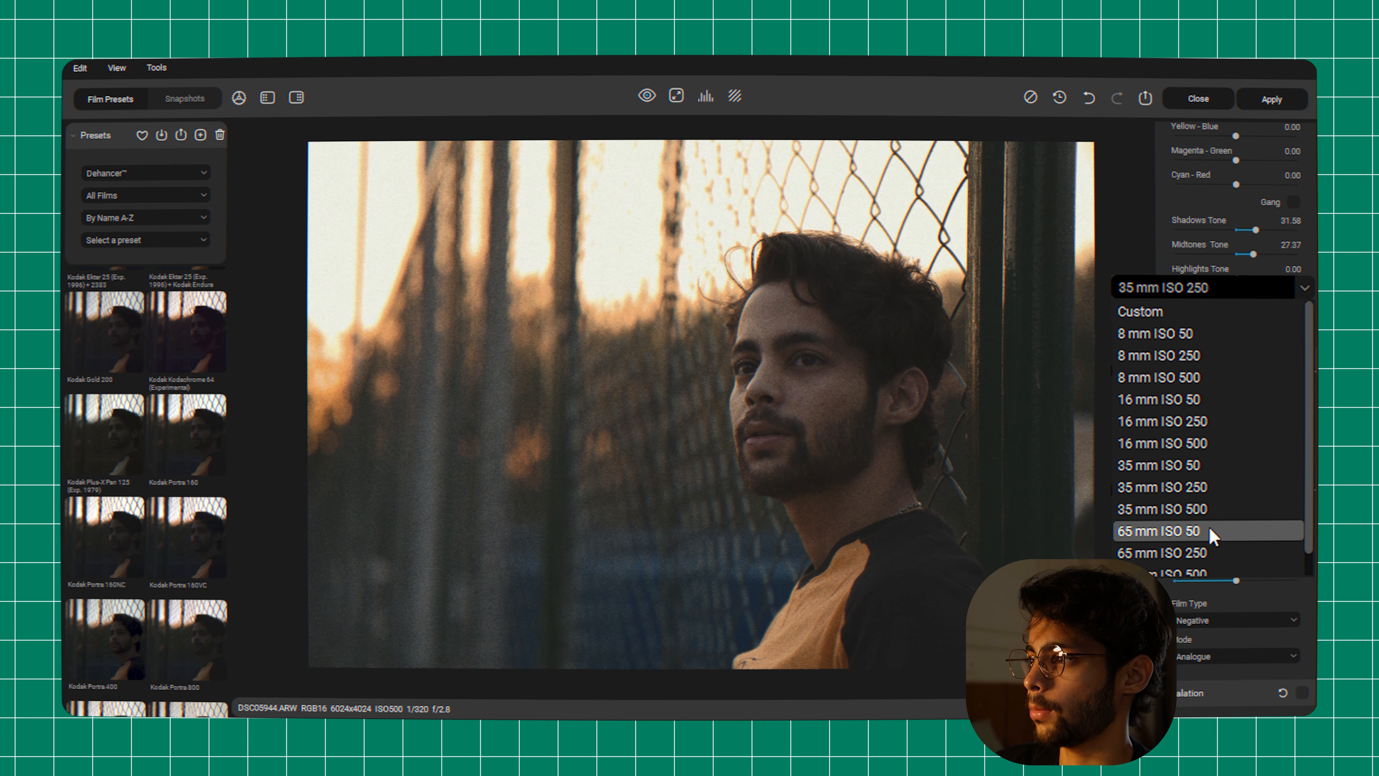
{"action": "scroll", "coordinate": [1214, 555], "scroll_direction": "down", "scroll_amount": 1}
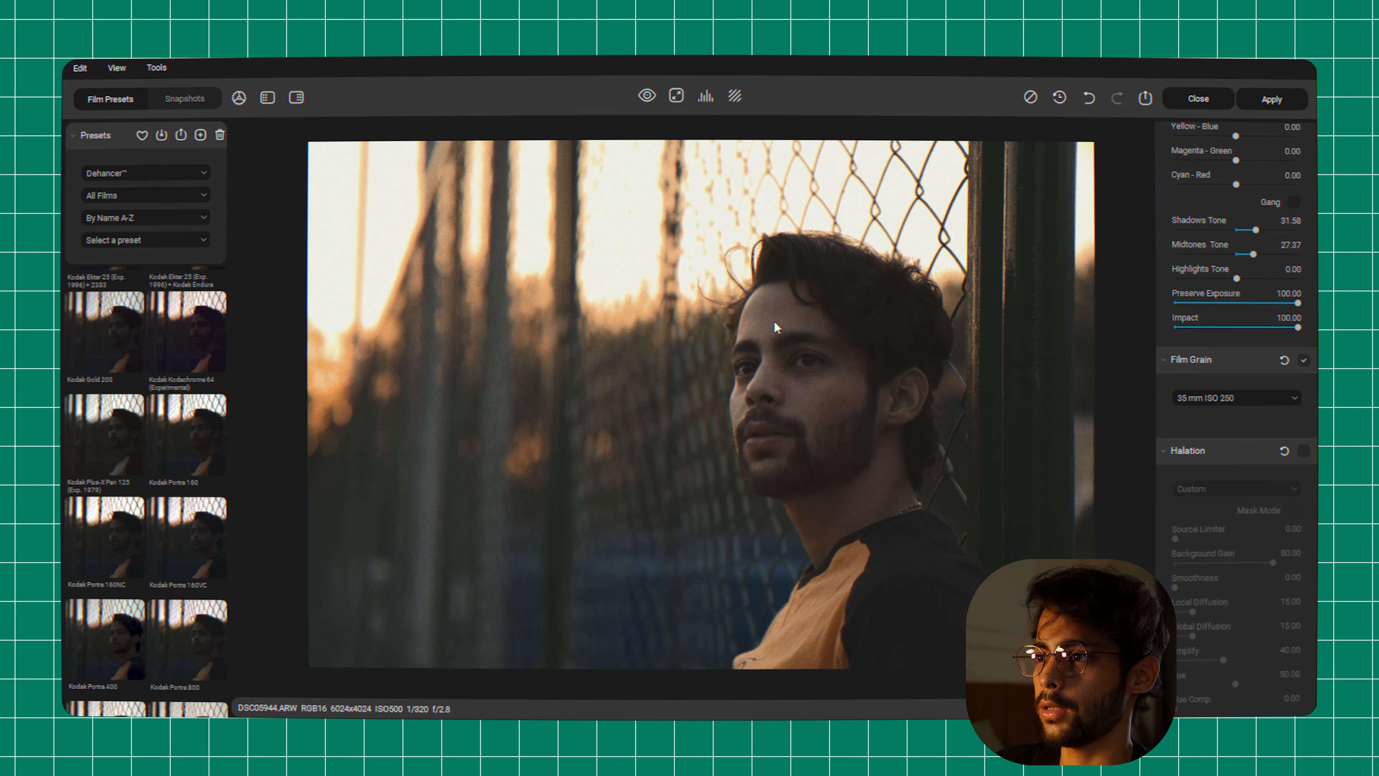
{"action": "scroll", "coordinate": [776, 327], "scroll_direction": "up", "scroll_amount": 3}
{"action": "scroll", "coordinate": [777, 328], "scroll_direction": "up", "scroll_amount": 2}
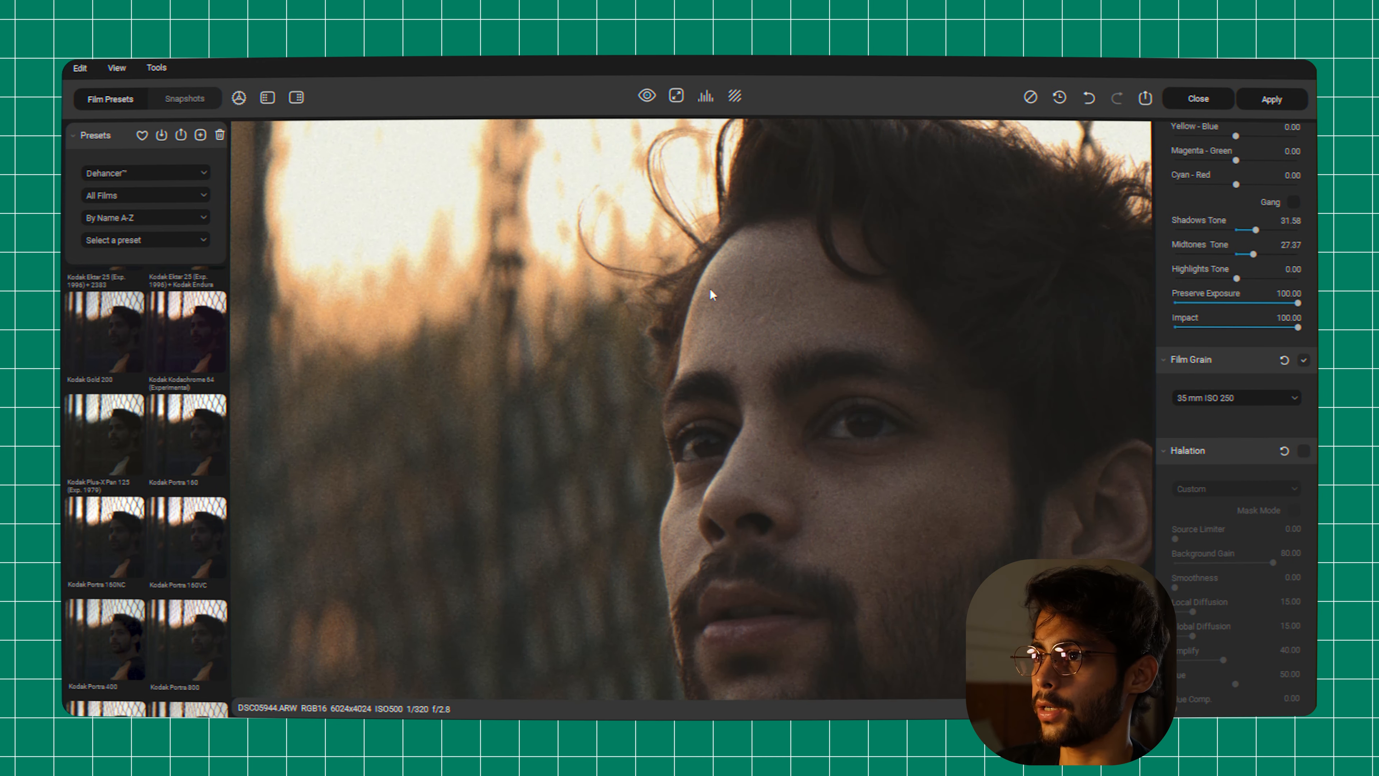
{"action": "left_click", "coordinate": [676, 96]}
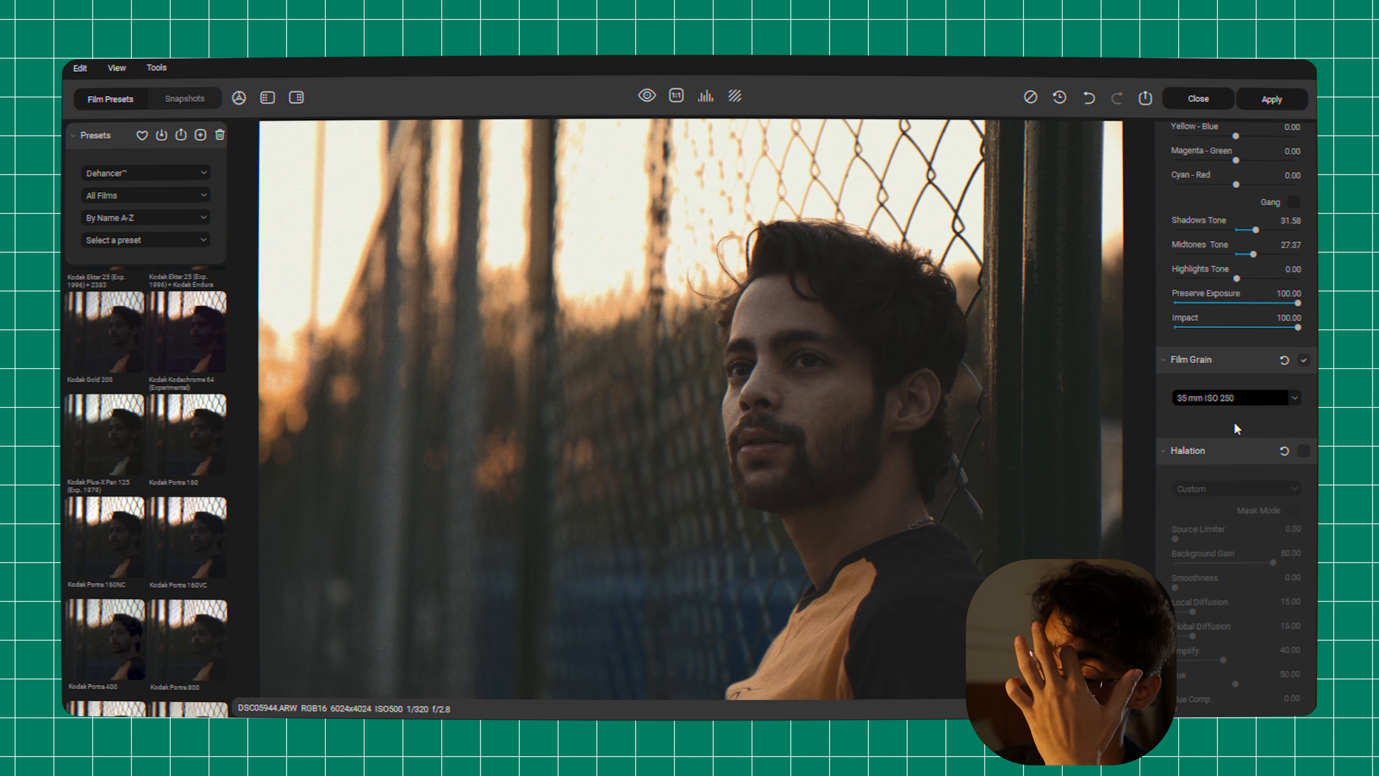
Look through the Film Grain presets and try the Custom option
{"action": "left_click", "coordinate": [1200, 398]}
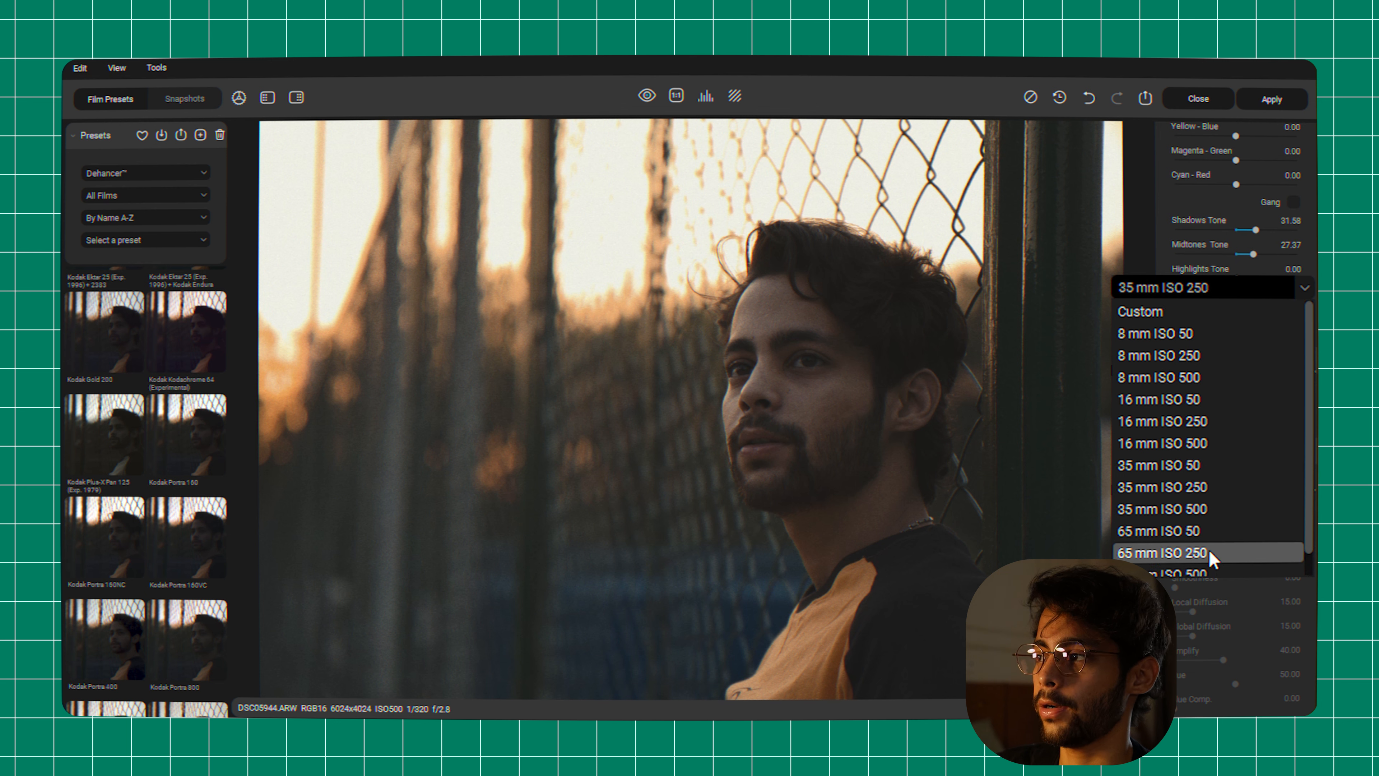
{"action": "scroll", "coordinate": [1216, 554], "scroll_direction": "down", "scroll_amount": 1}
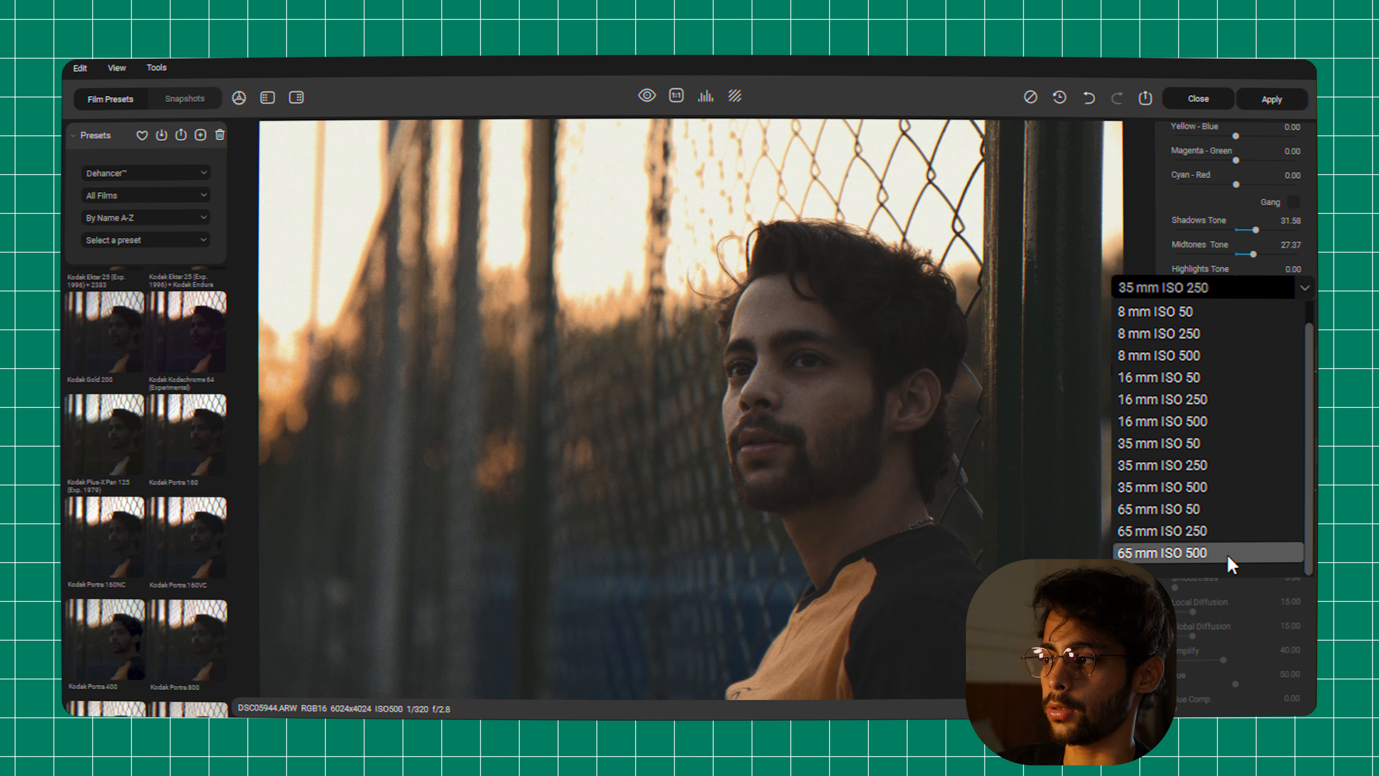
{"action": "left_click", "coordinate": [1235, 398]}
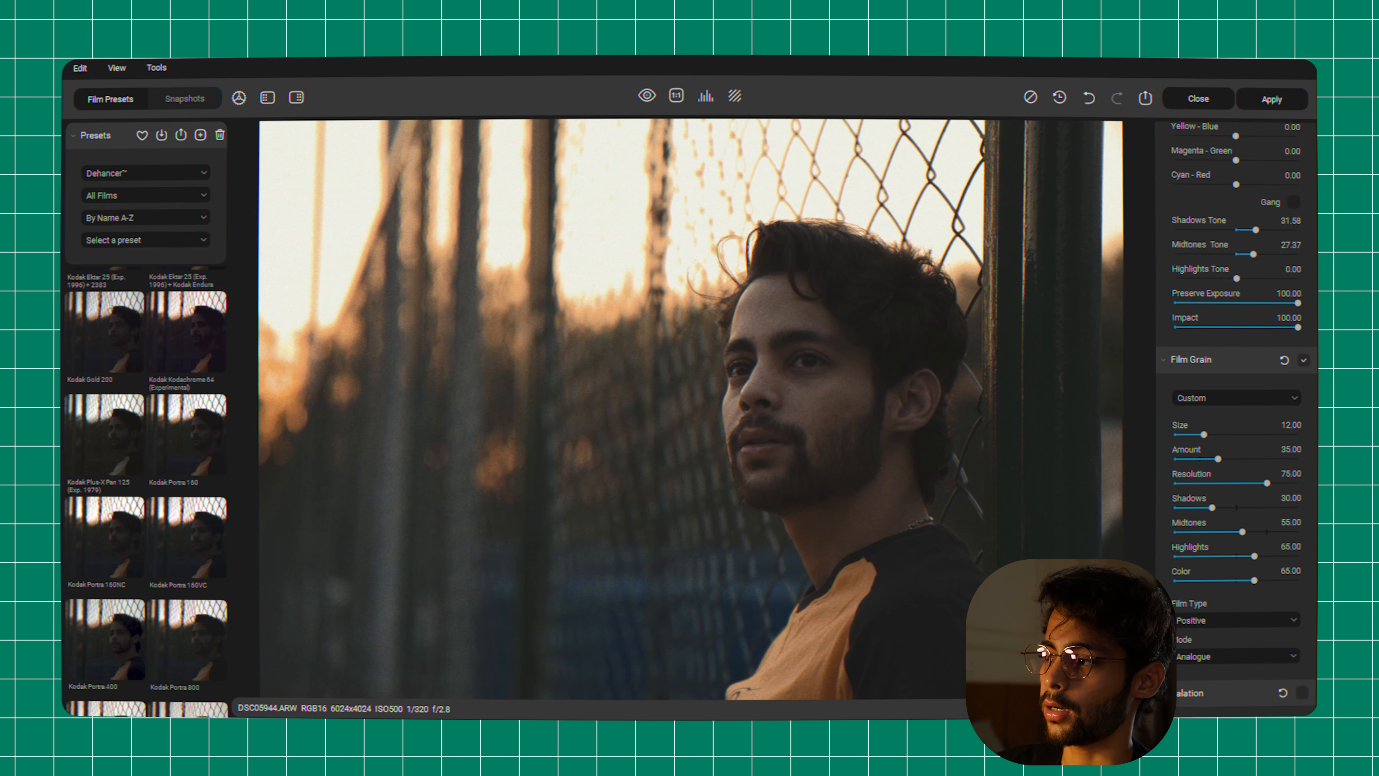
Enable Halation and choose the 35 mm / Super 35 preset
{"action": "scroll", "coordinate": [1287, 372], "scroll_direction": "down", "scroll_amount": 4}
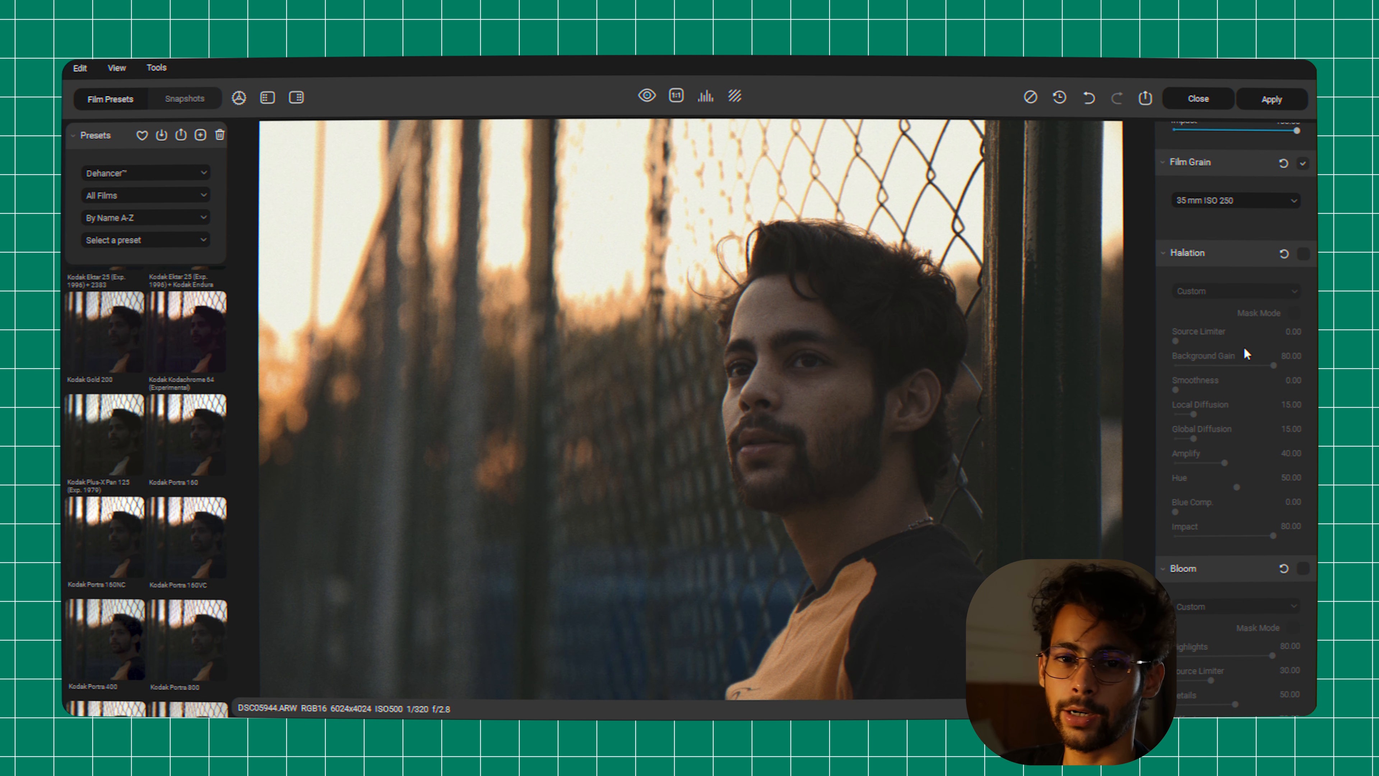
{"action": "left_click", "coordinate": [1303, 254]}
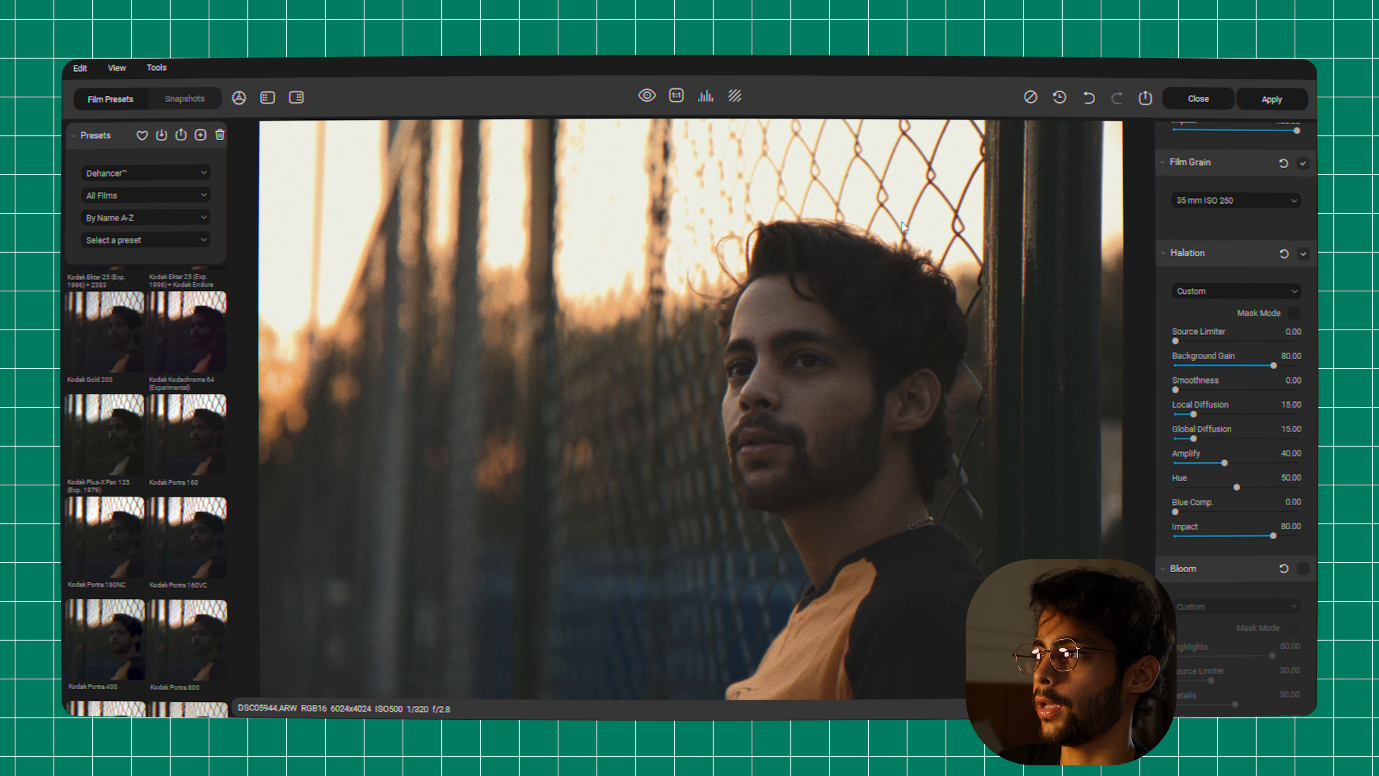
{"action": "left_click", "coordinate": [712, 210]}
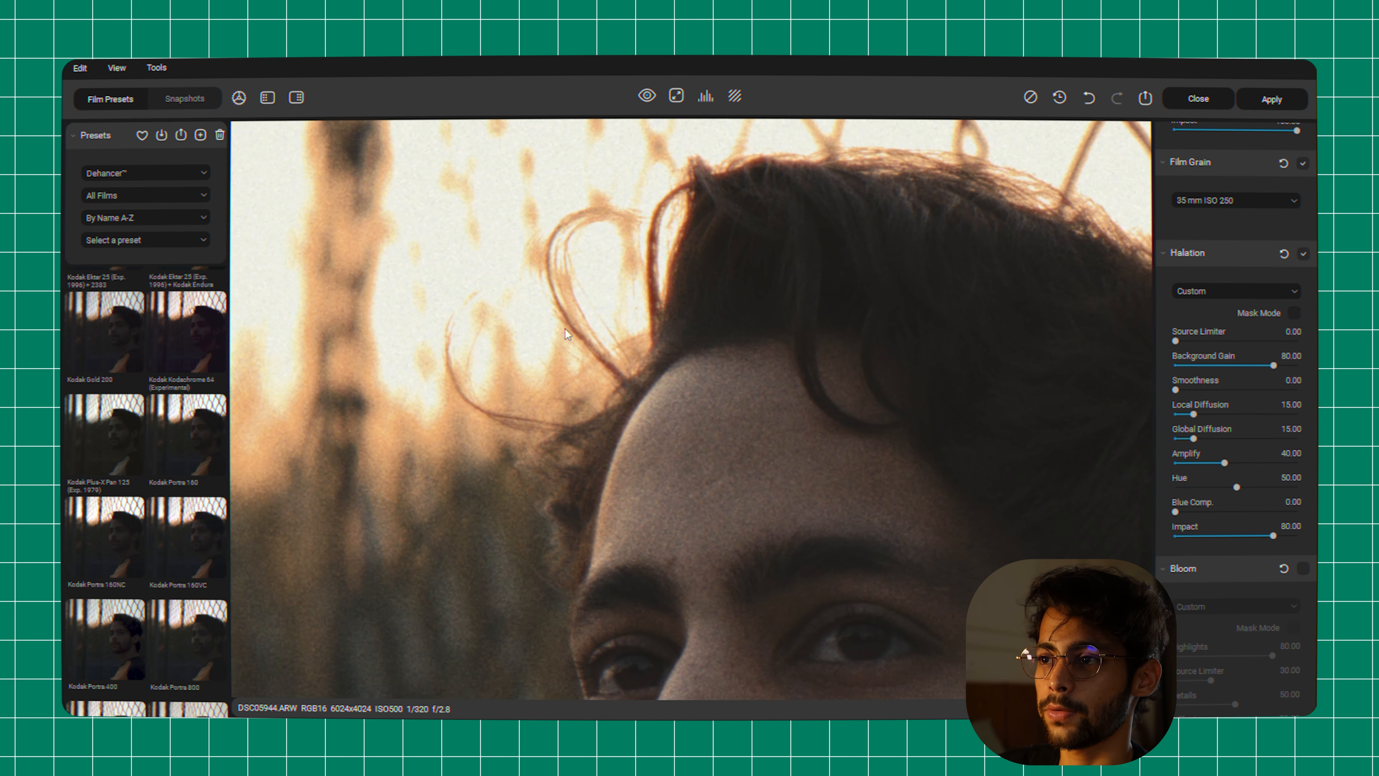
{"action": "left_click", "coordinate": [1233, 291]}
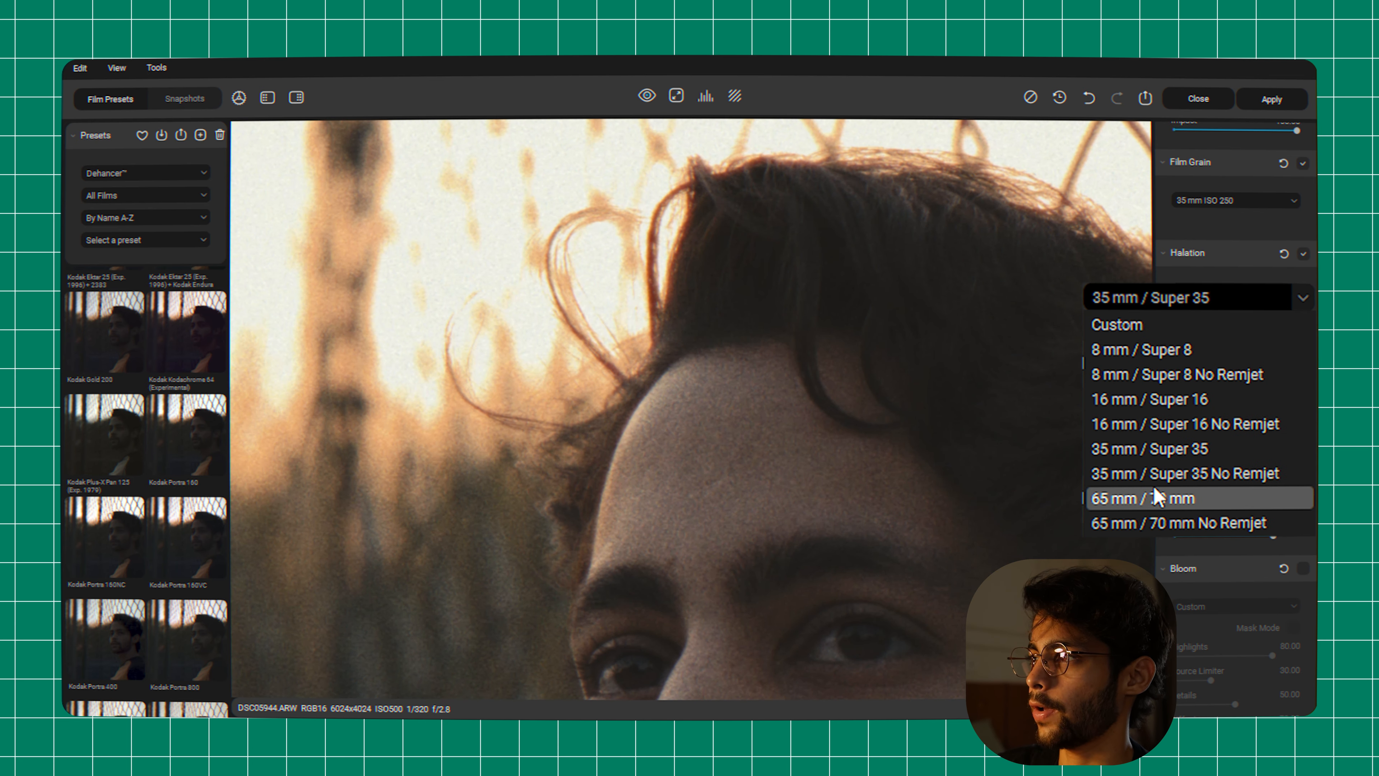
{"action": "left_click", "coordinate": [688, 360]}
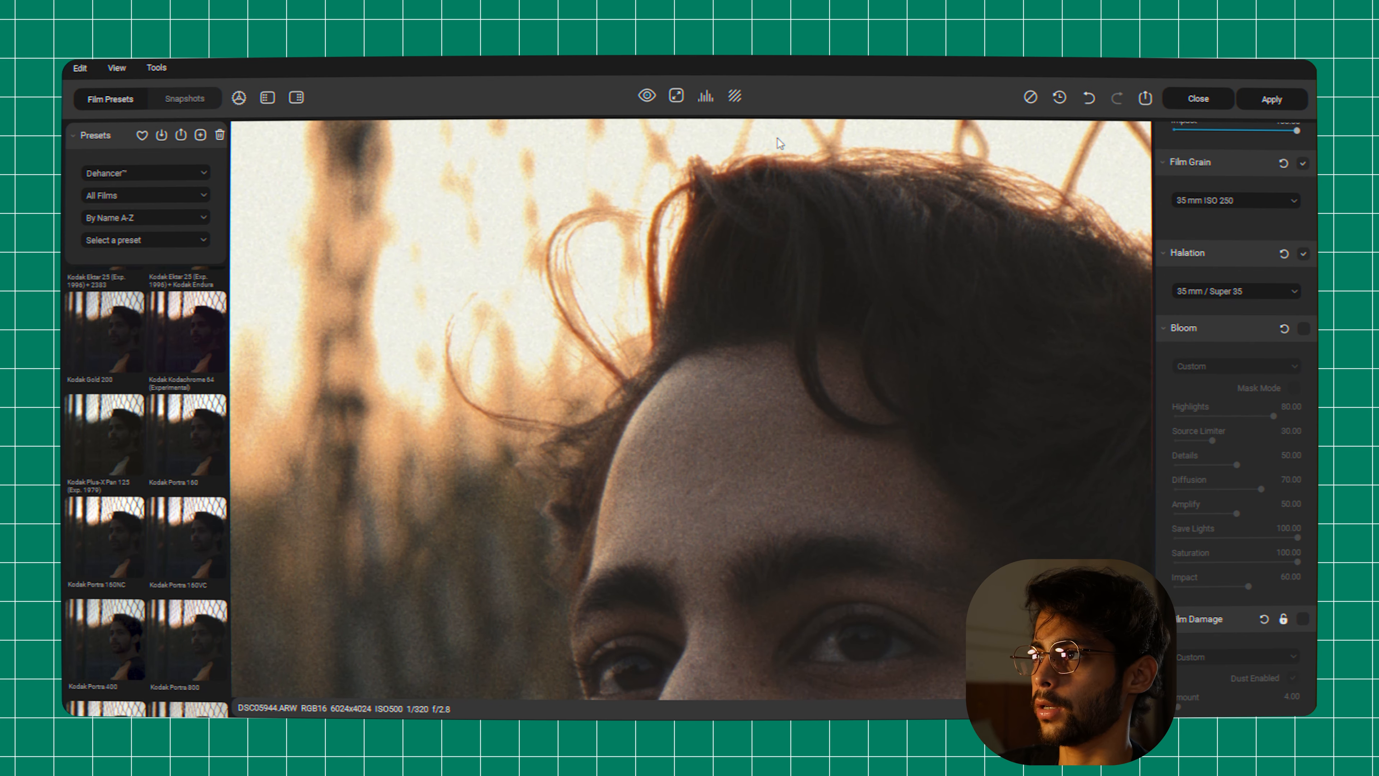
Compare Halation off and on over the fence wires, and try the 65 mm / 70 mm and 8 mm / Super 8 presets
{"action": "scroll", "coordinate": [907, 236], "scroll_direction": "down", "scroll_amount": 3}
{"action": "scroll", "coordinate": [908, 236], "scroll_direction": "up", "scroll_amount": 5}
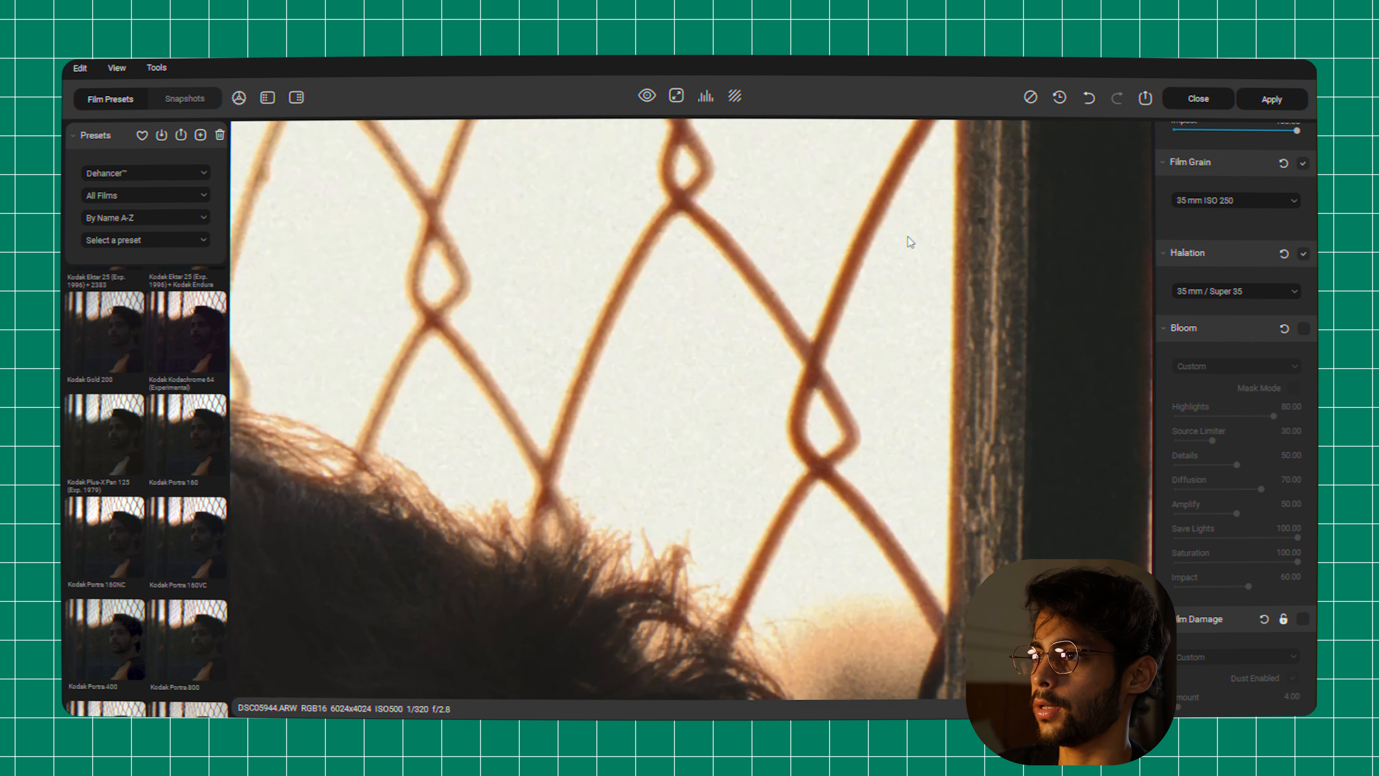
{"action": "left_click", "coordinate": [1305, 253]}
{"action": "left_click", "coordinate": [1305, 253]}
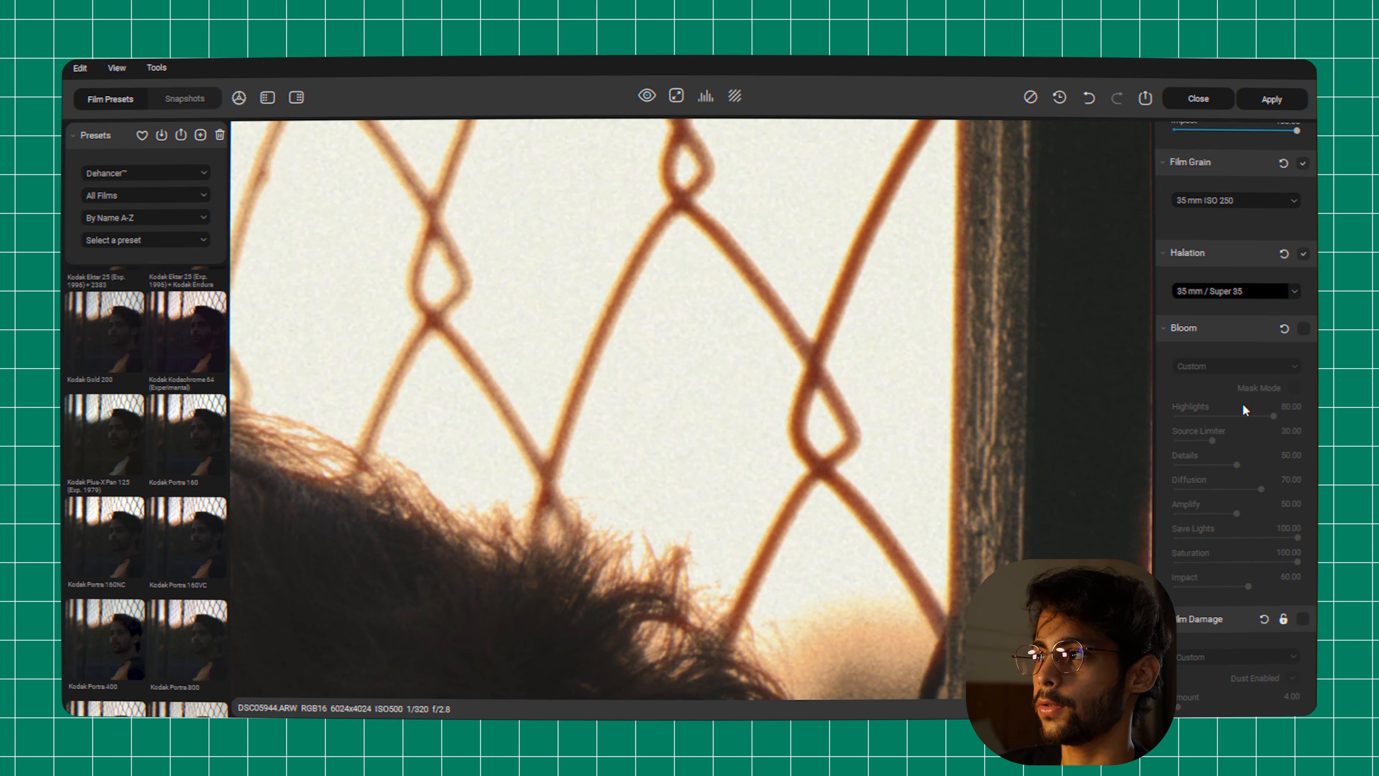
{"action": "scroll", "coordinate": [1274, 293], "scroll_direction": "down", "scroll_amount": 1}
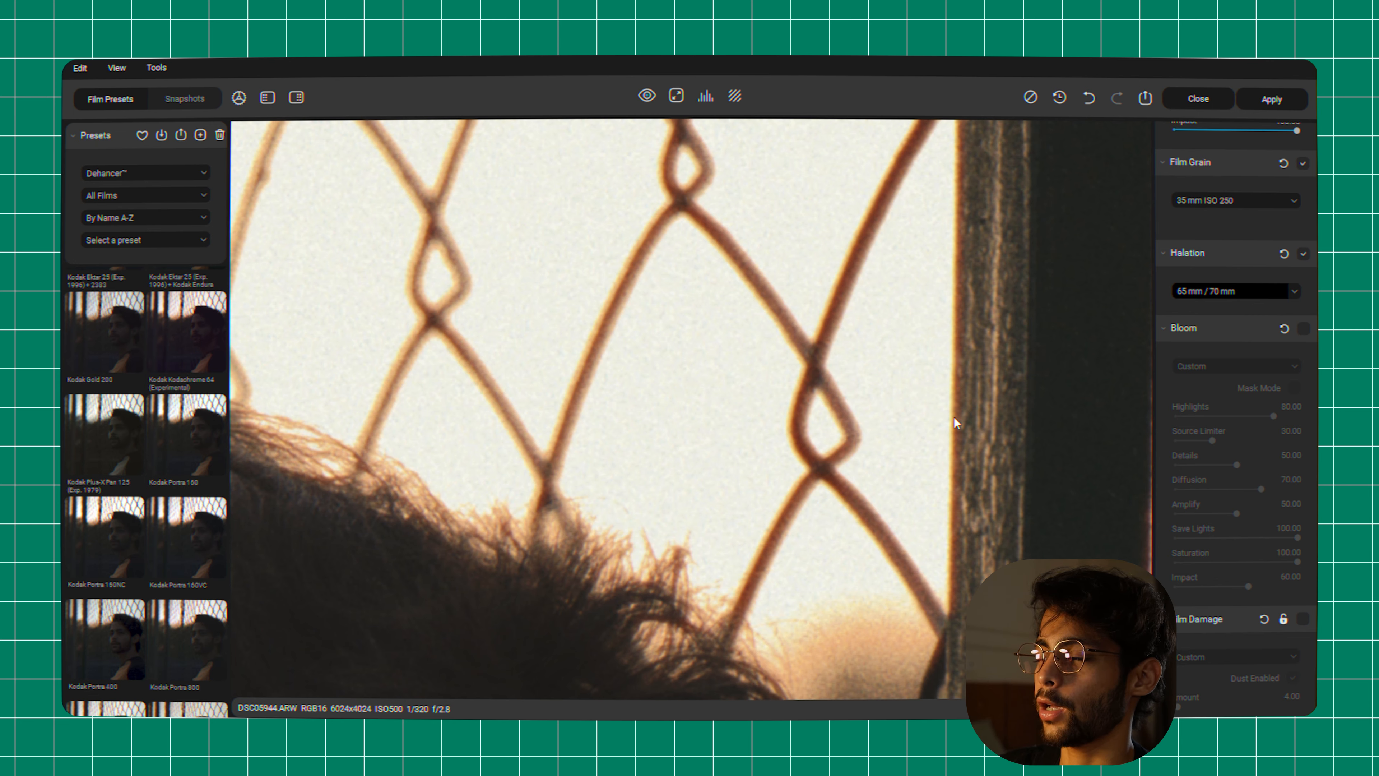
{"action": "scroll", "coordinate": [1236, 318], "scroll_direction": "up", "scroll_amount": 3}
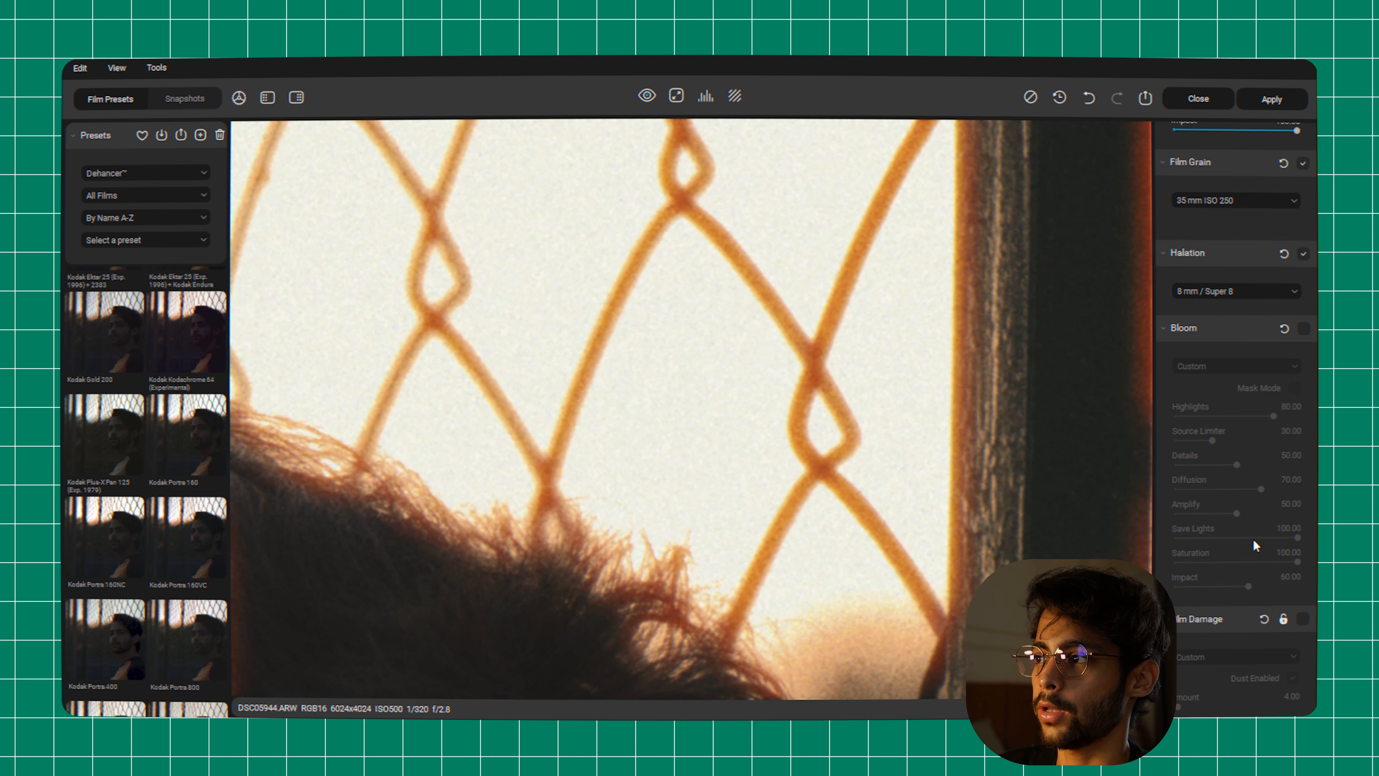
Enable Bloom and choose the 35 mm / Super 35 preset
{"action": "scroll", "coordinate": [974, 413], "scroll_direction": "down", "scroll_amount": 5}
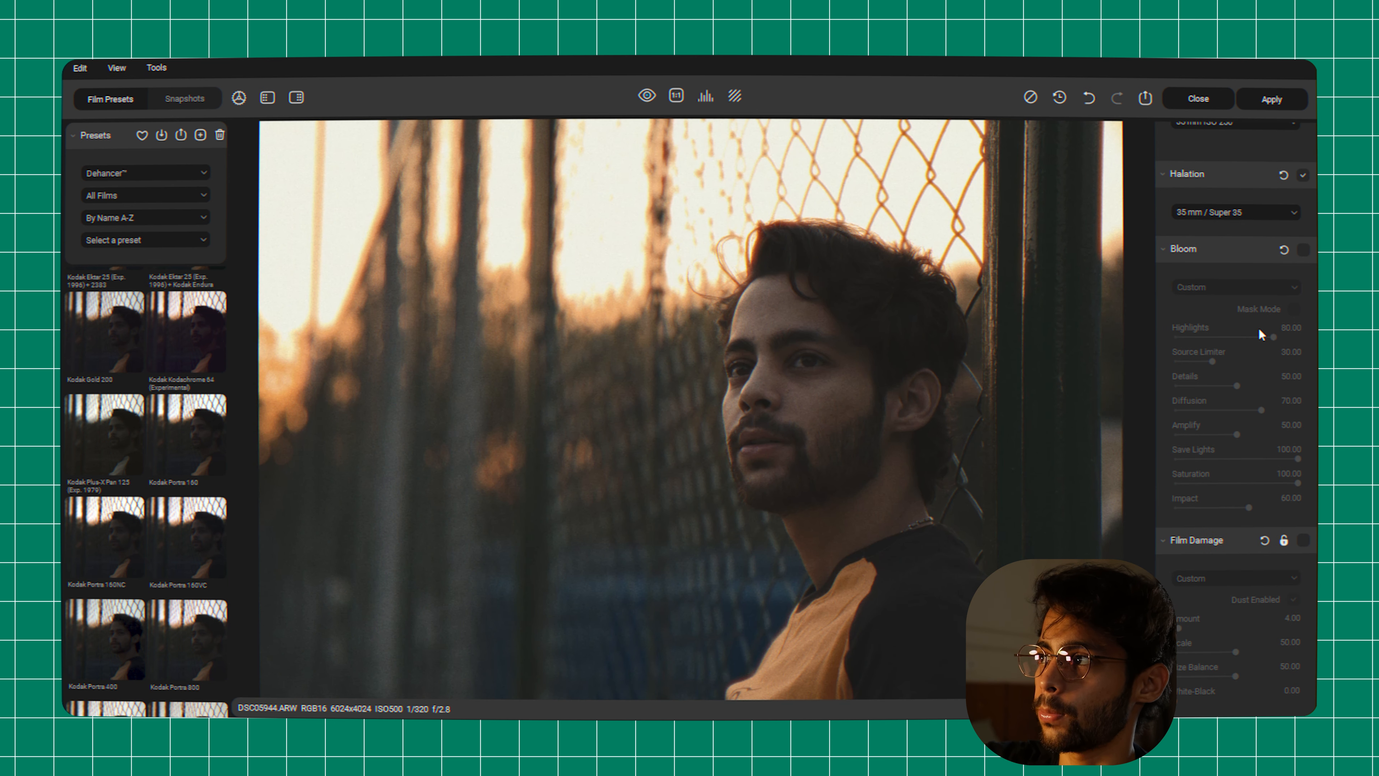
{"action": "left_click", "coordinate": [1304, 249]}
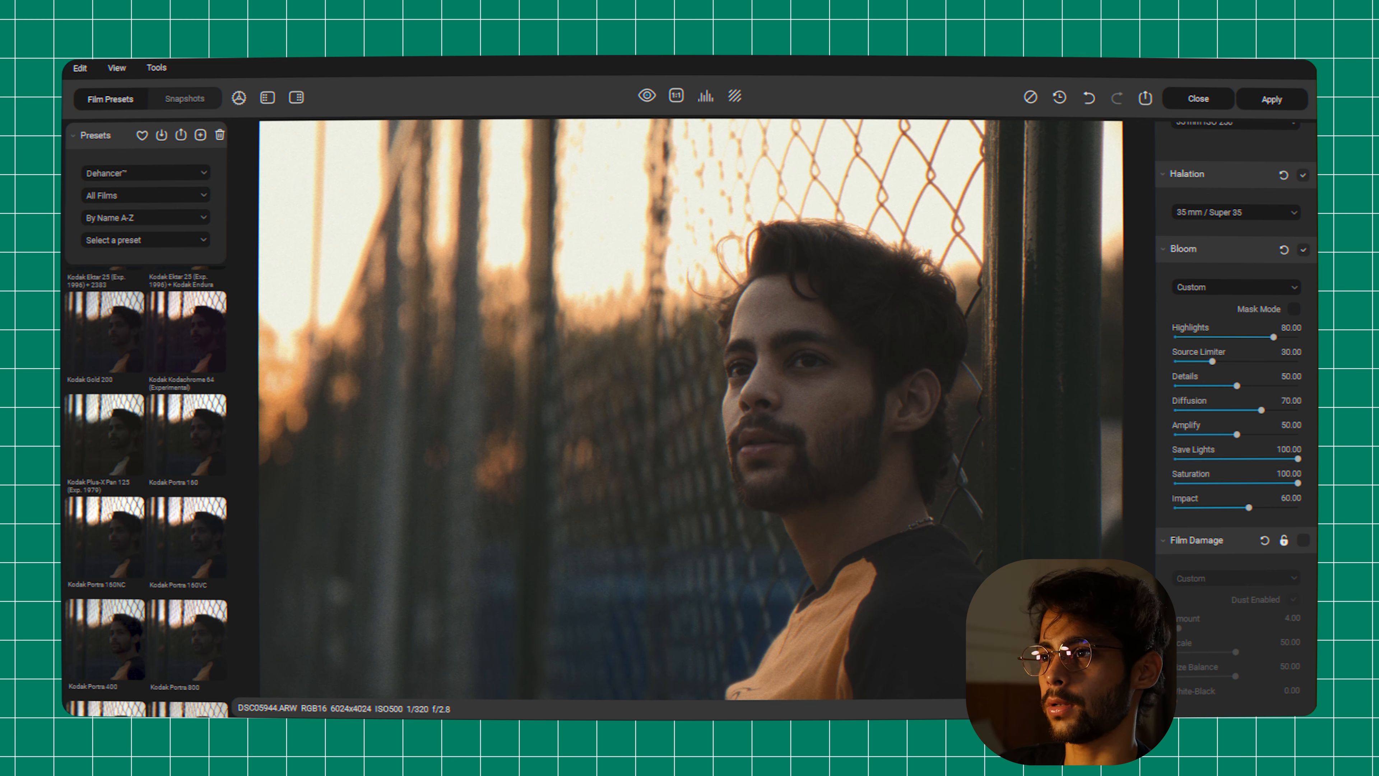
{"action": "left_click", "coordinate": [1236, 287]}
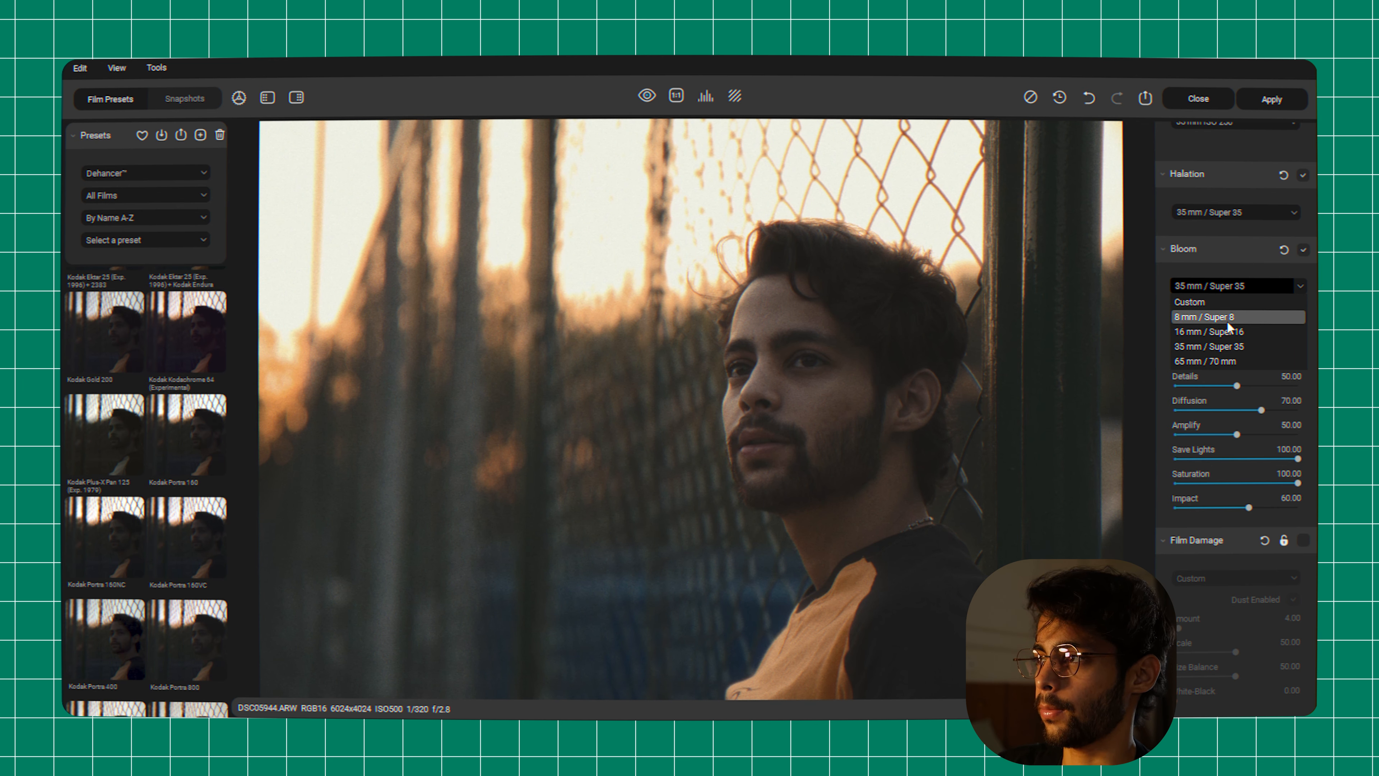
{"action": "left_click", "coordinate": [1210, 346]}
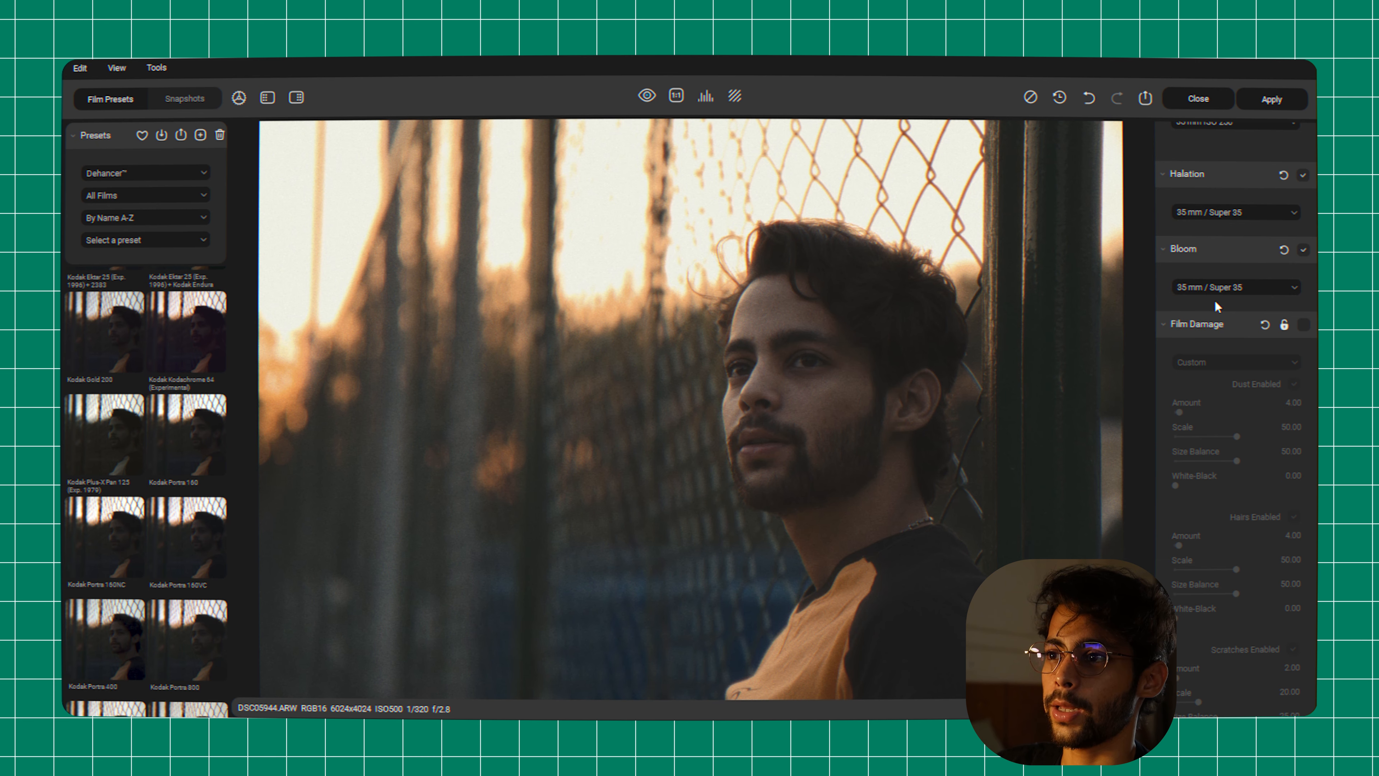
Compare the image with Bloom off and on in a close view of the bright background and hair
{"action": "left_click", "coordinate": [677, 235]}
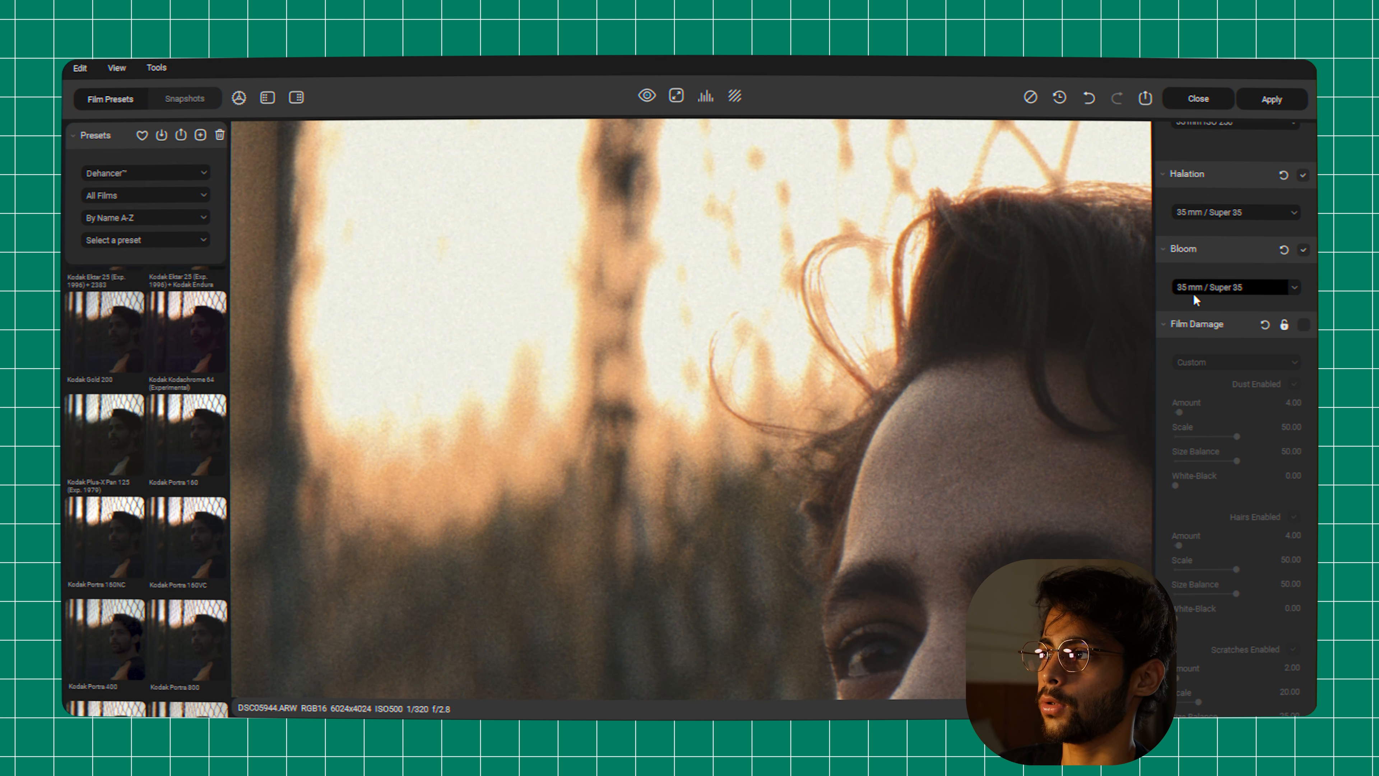
{"action": "left_click", "coordinate": [1303, 250]}
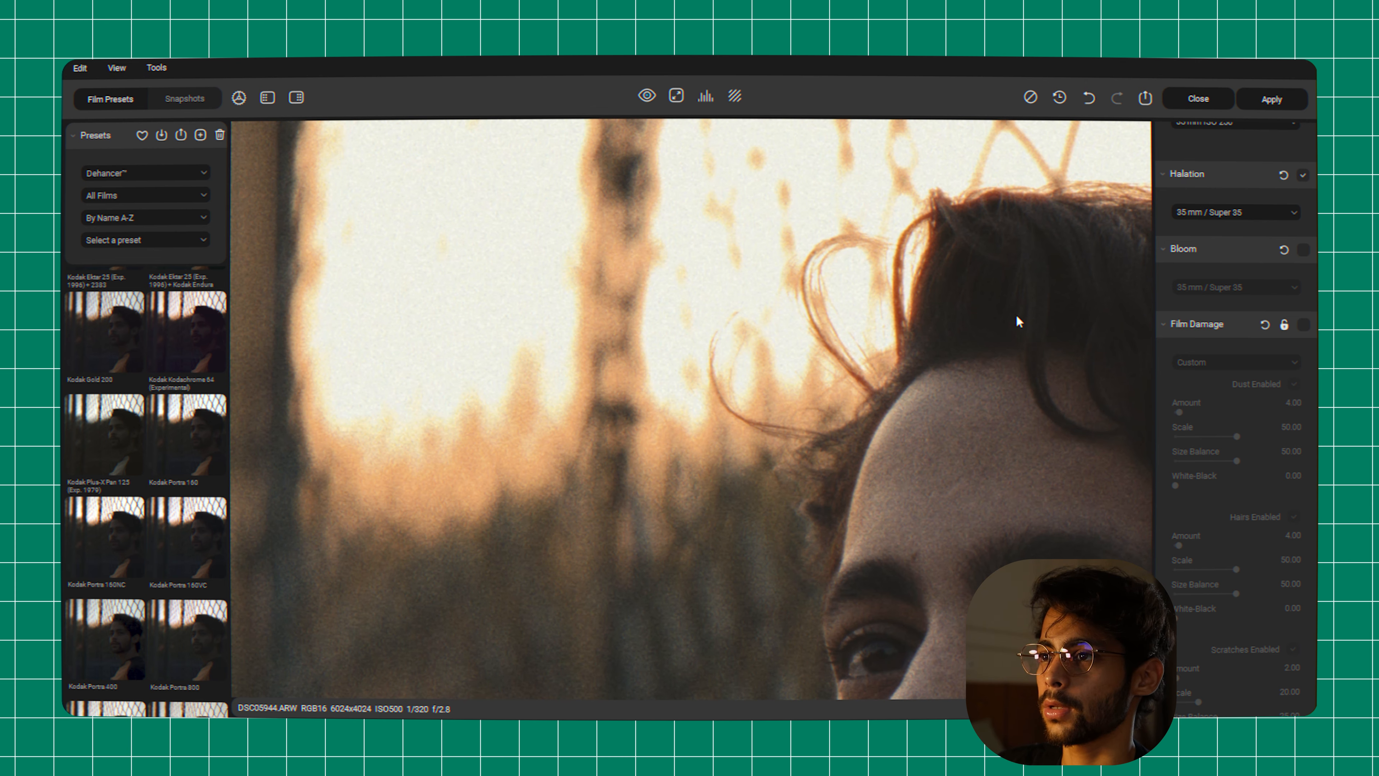
{"action": "key", "text": "ctrl+z"}
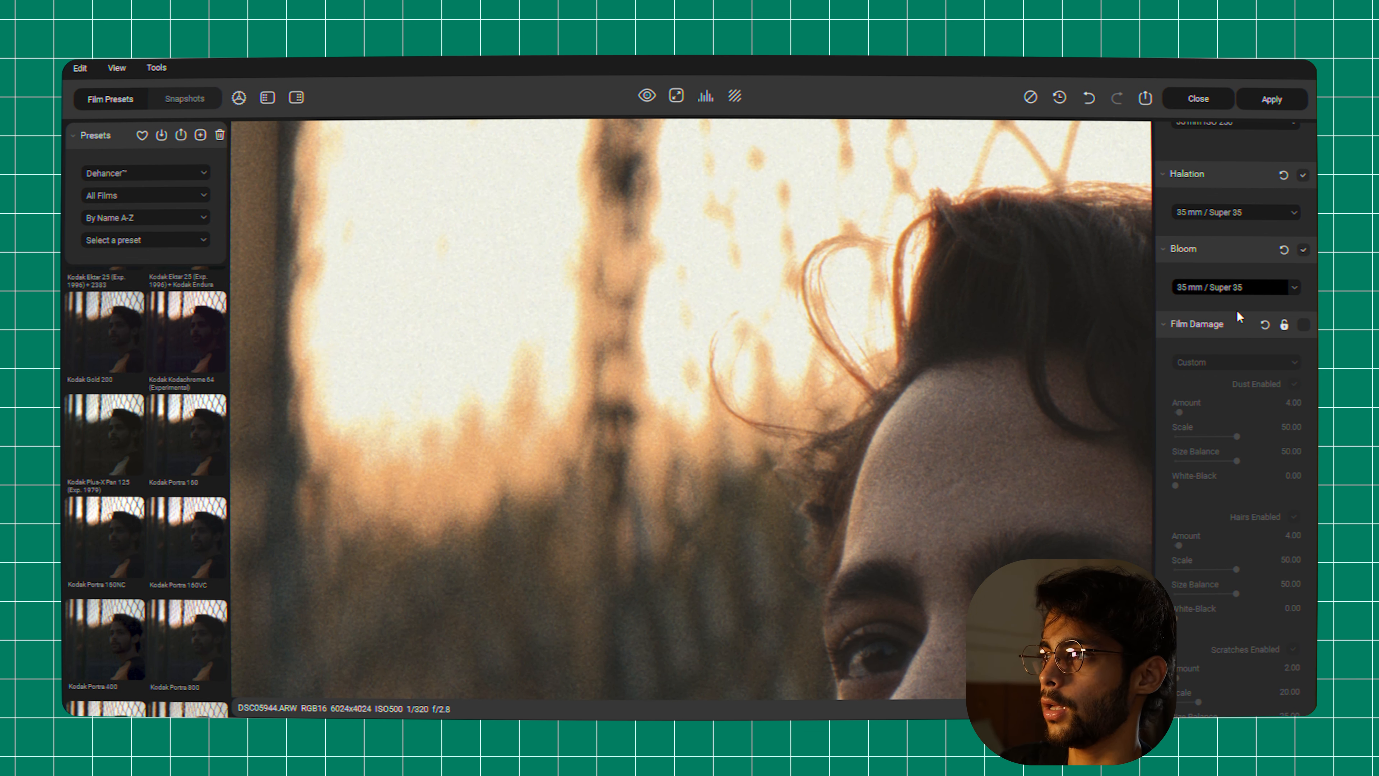
Try the 8 mm / Super 8 Bloom preset on the bright background and return to 35 mm / Super 35
{"action": "left_click", "coordinate": [1231, 288]}
{"action": "left_click", "coordinate": [1213, 318]}
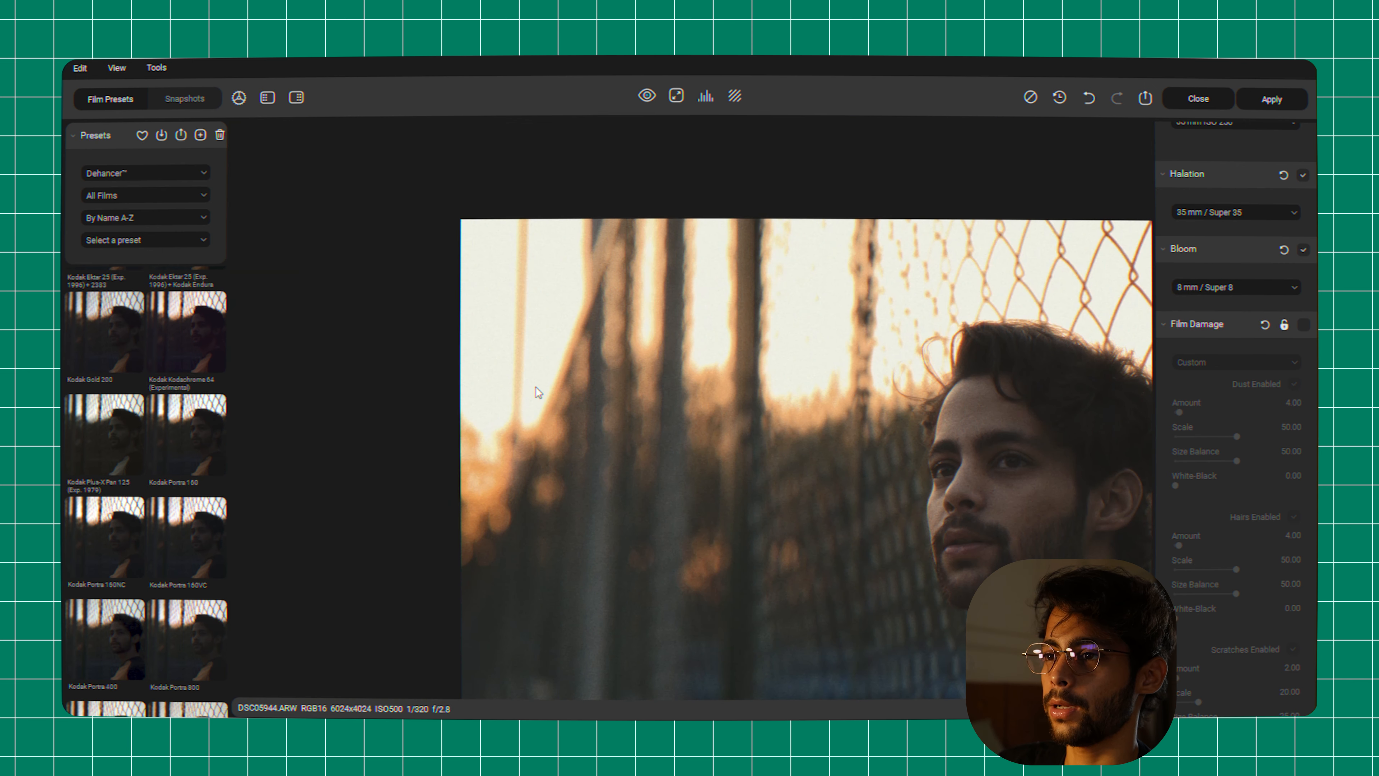
{"action": "scroll", "coordinate": [511, 434], "scroll_direction": "up", "scroll_amount": 5}
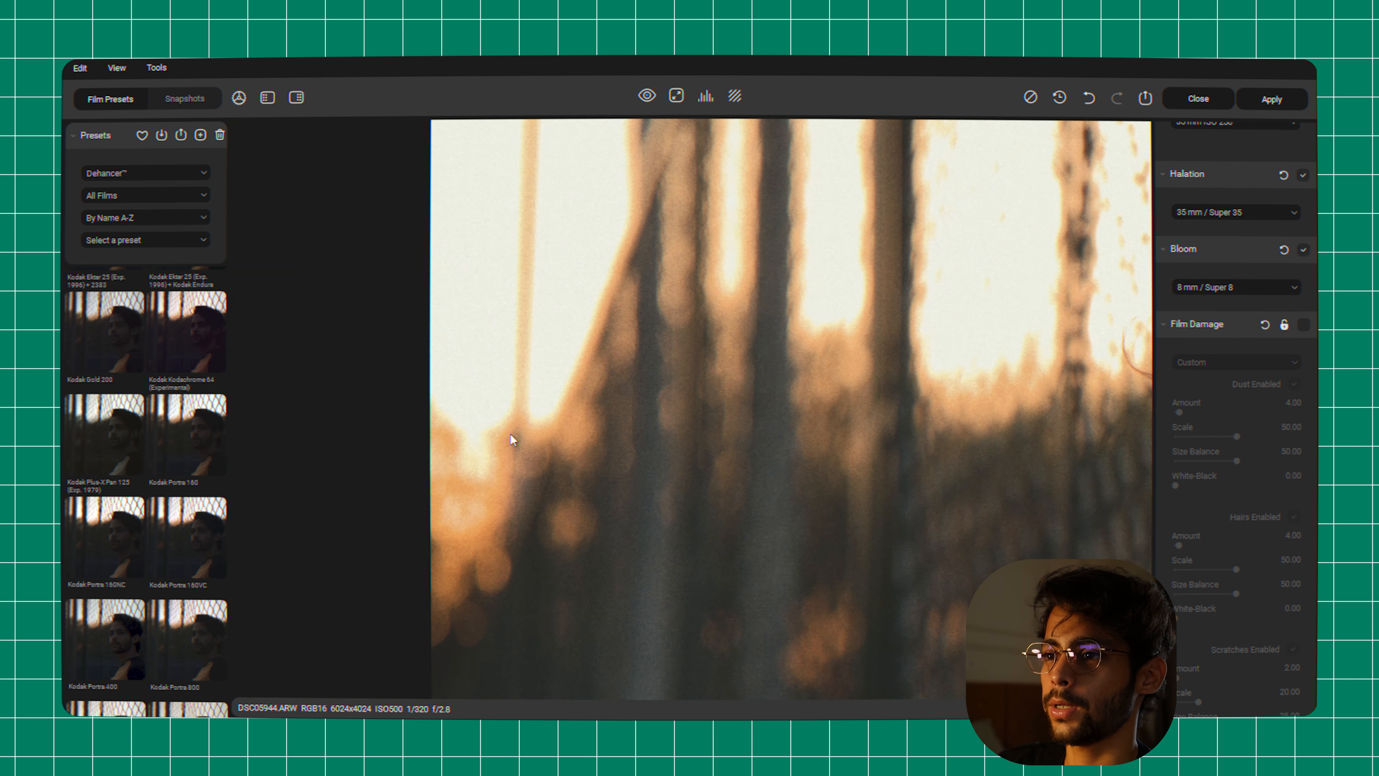
{"action": "scroll", "coordinate": [585, 400], "scroll_direction": "down", "scroll_amount": 4}
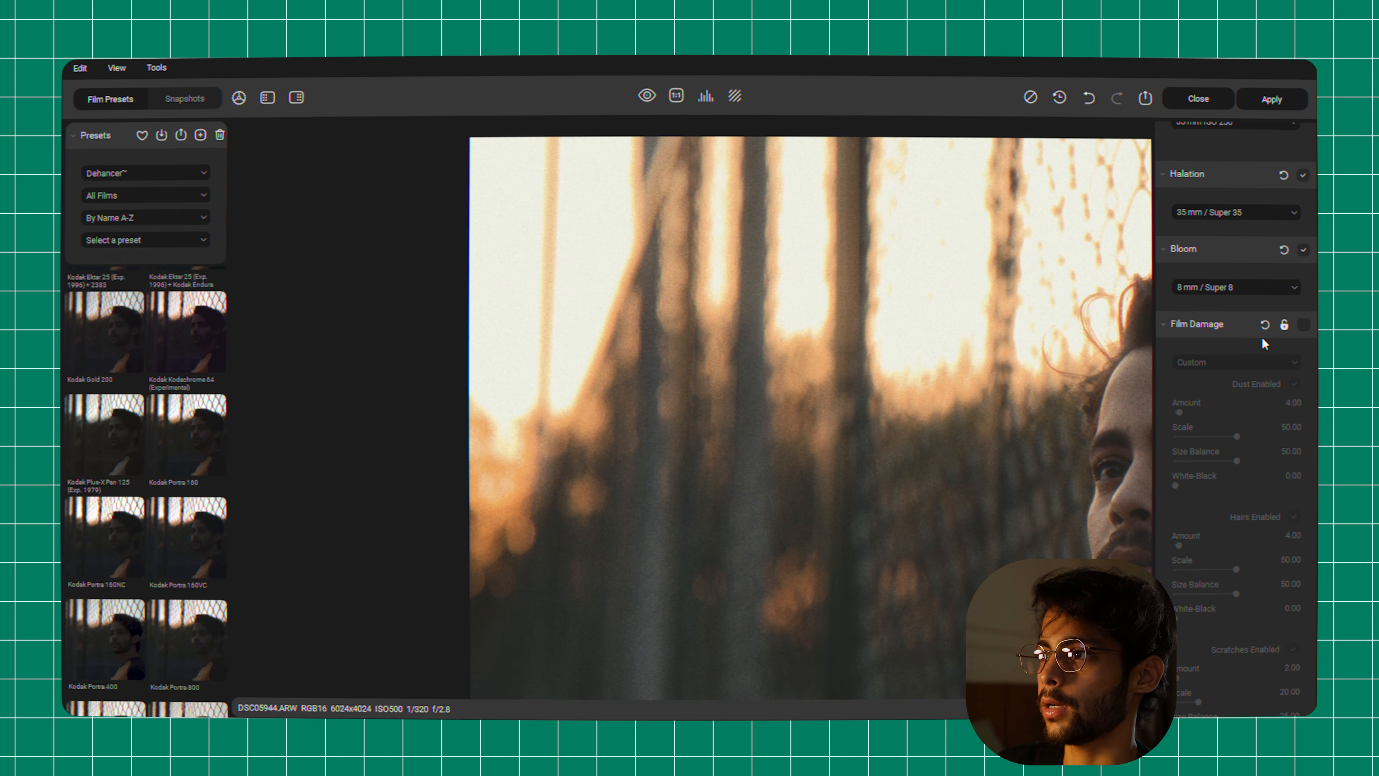
{"action": "left_click", "coordinate": [1236, 287]}
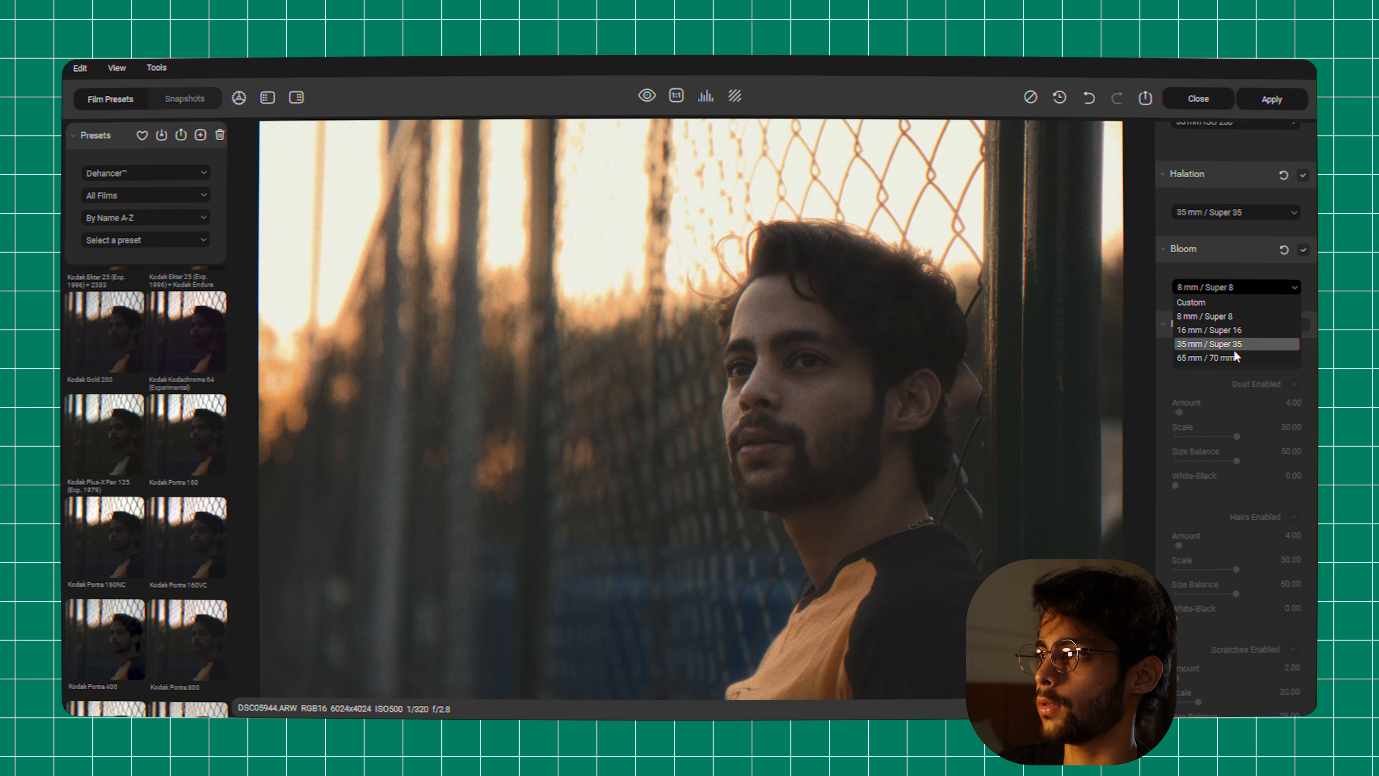
{"action": "left_click", "coordinate": [1236, 352]}
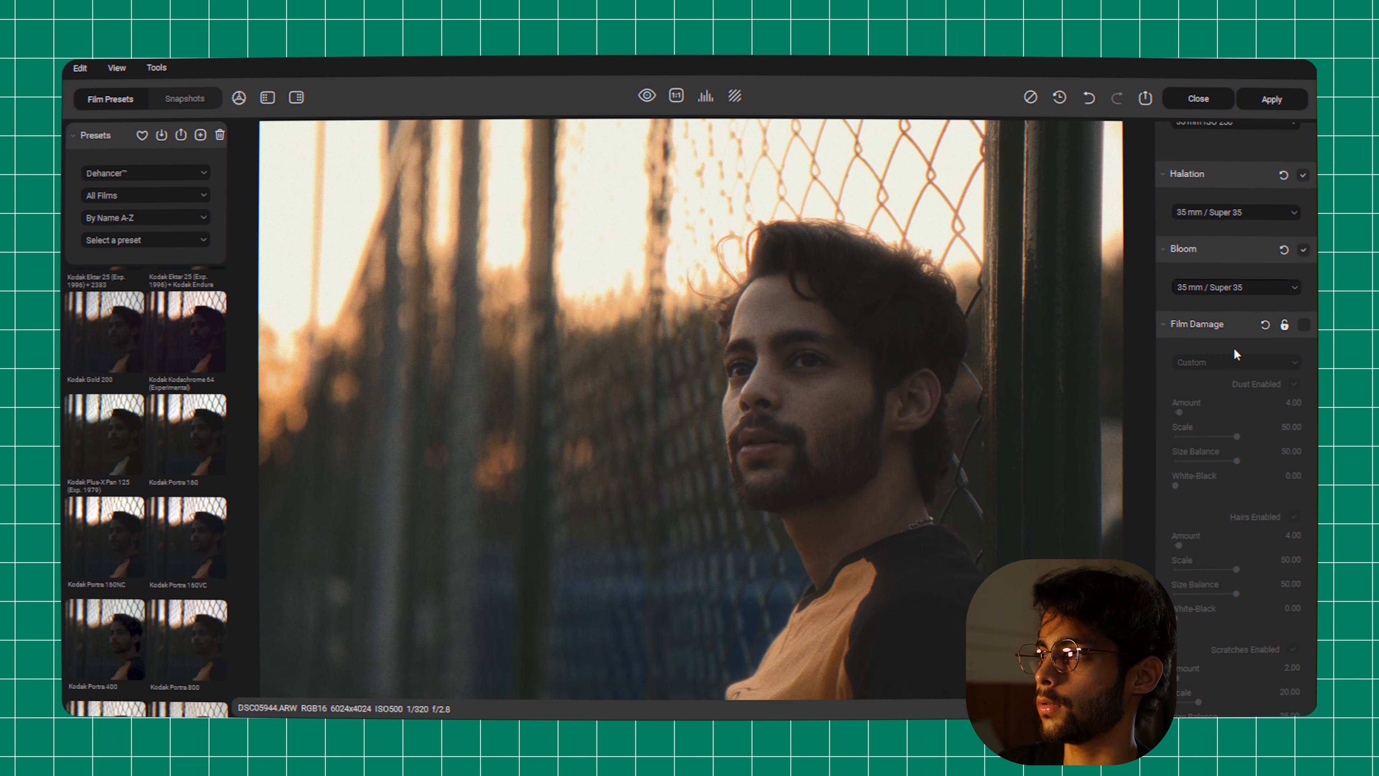
Enable Film Damage with the Custom option and inspect the dust specks on the neck
{"action": "scroll", "coordinate": [726, 433], "scroll_direction": "up", "scroll_amount": 5}
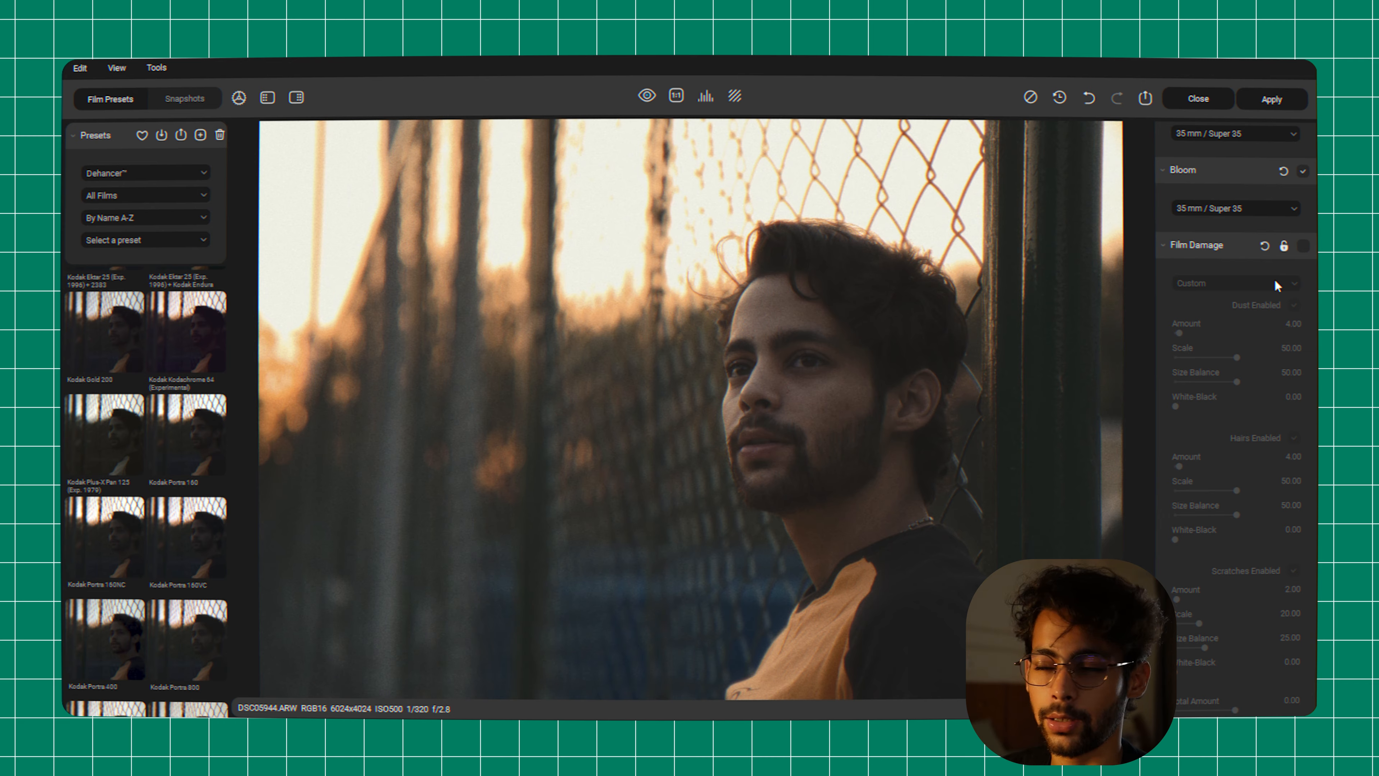
{"action": "left_click", "coordinate": [1304, 247]}
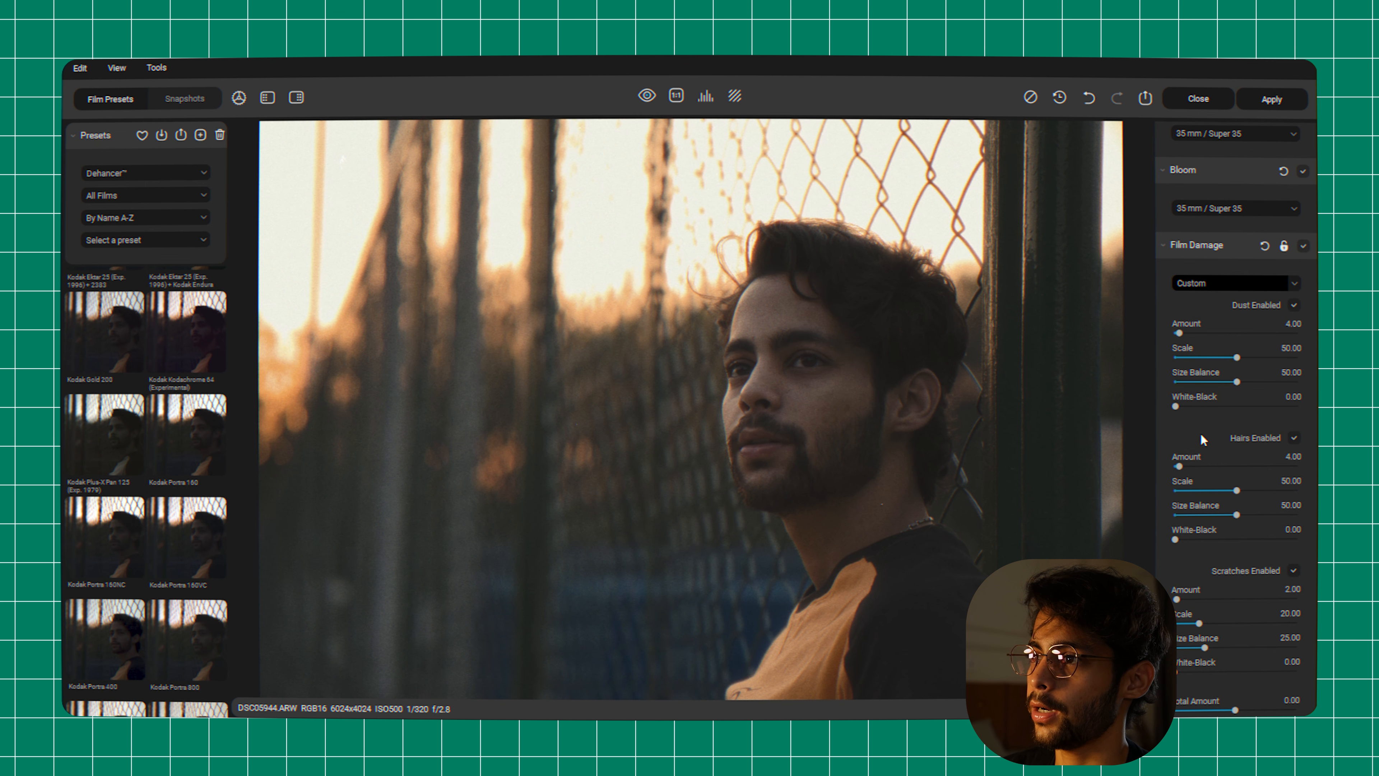
{"action": "left_click", "coordinate": [885, 517]}
{"action": "scroll", "coordinate": [887, 517], "scroll_direction": "up", "scroll_amount": 5}
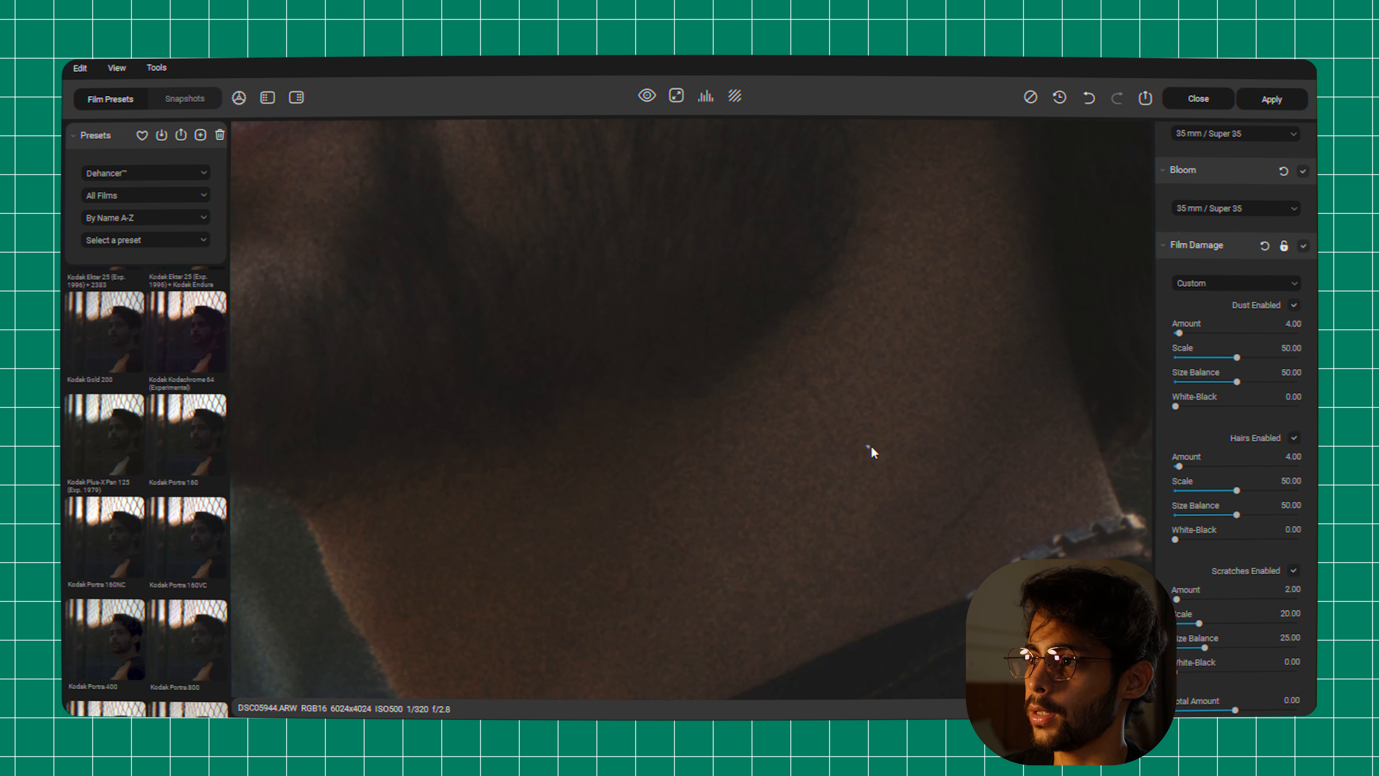
{"action": "scroll", "coordinate": [873, 447], "scroll_direction": "down", "scroll_amount": 8}
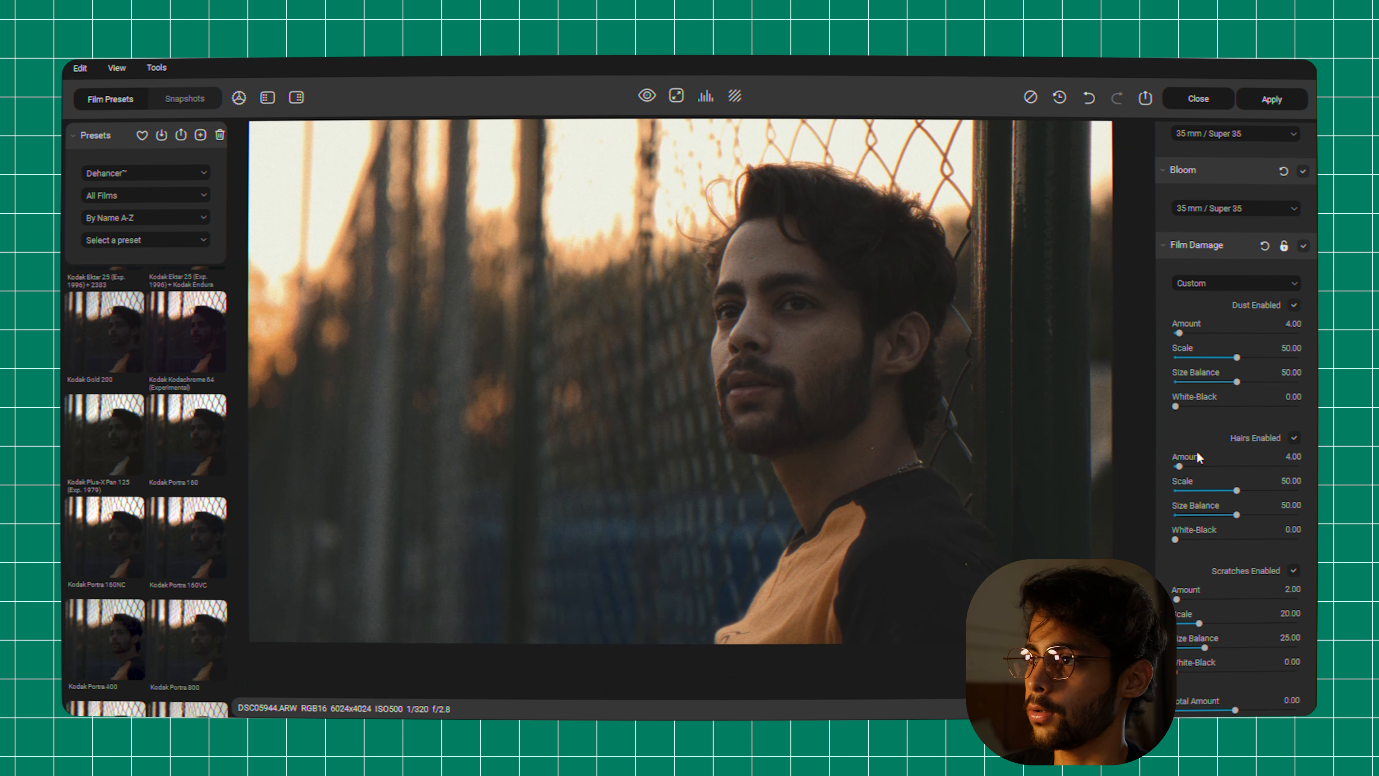
Try a Film Damage hairs amount of 32.34 across the portrait and turn the effect off
{"action": "left_click_drag", "start_coordinate": [1177, 466], "coordinate": [1208, 471]}
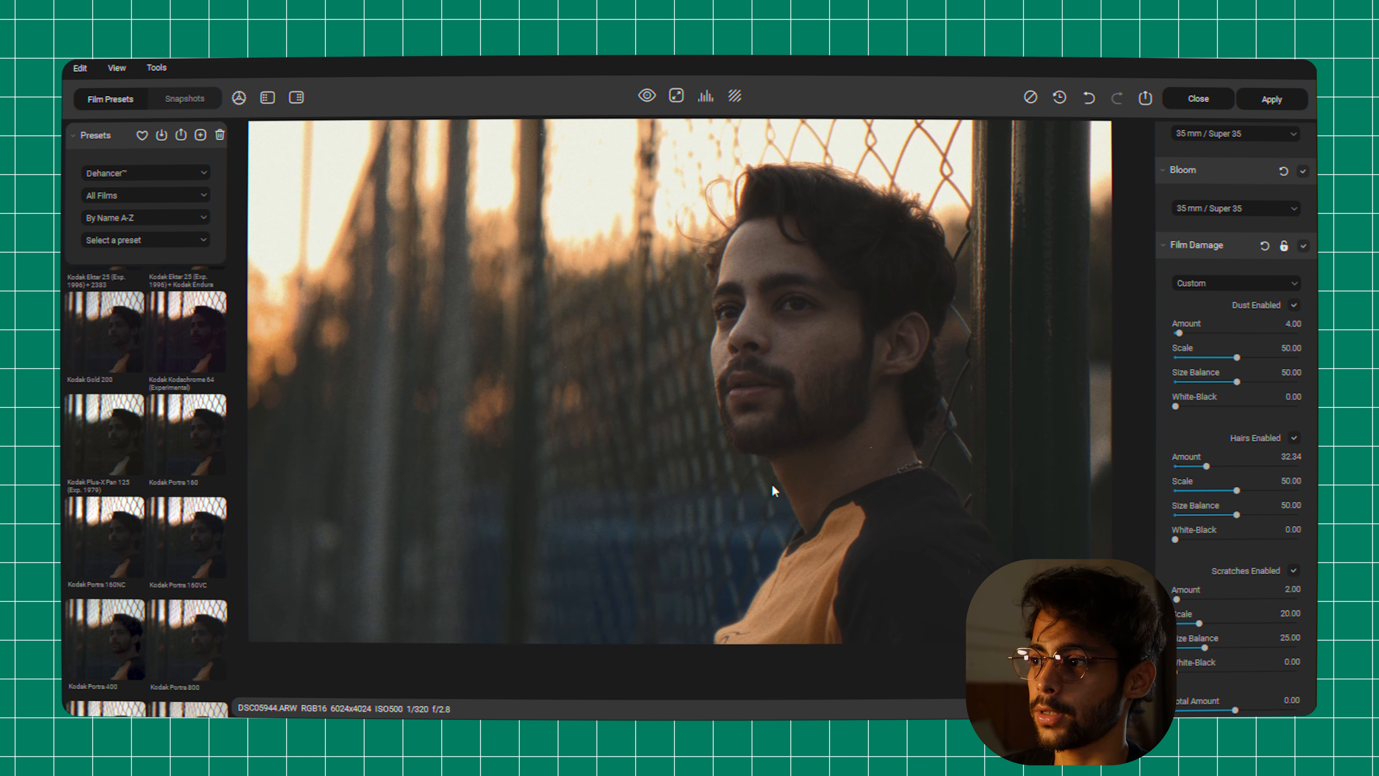
{"action": "scroll", "coordinate": [840, 550], "scroll_direction": "up", "scroll_amount": 8}
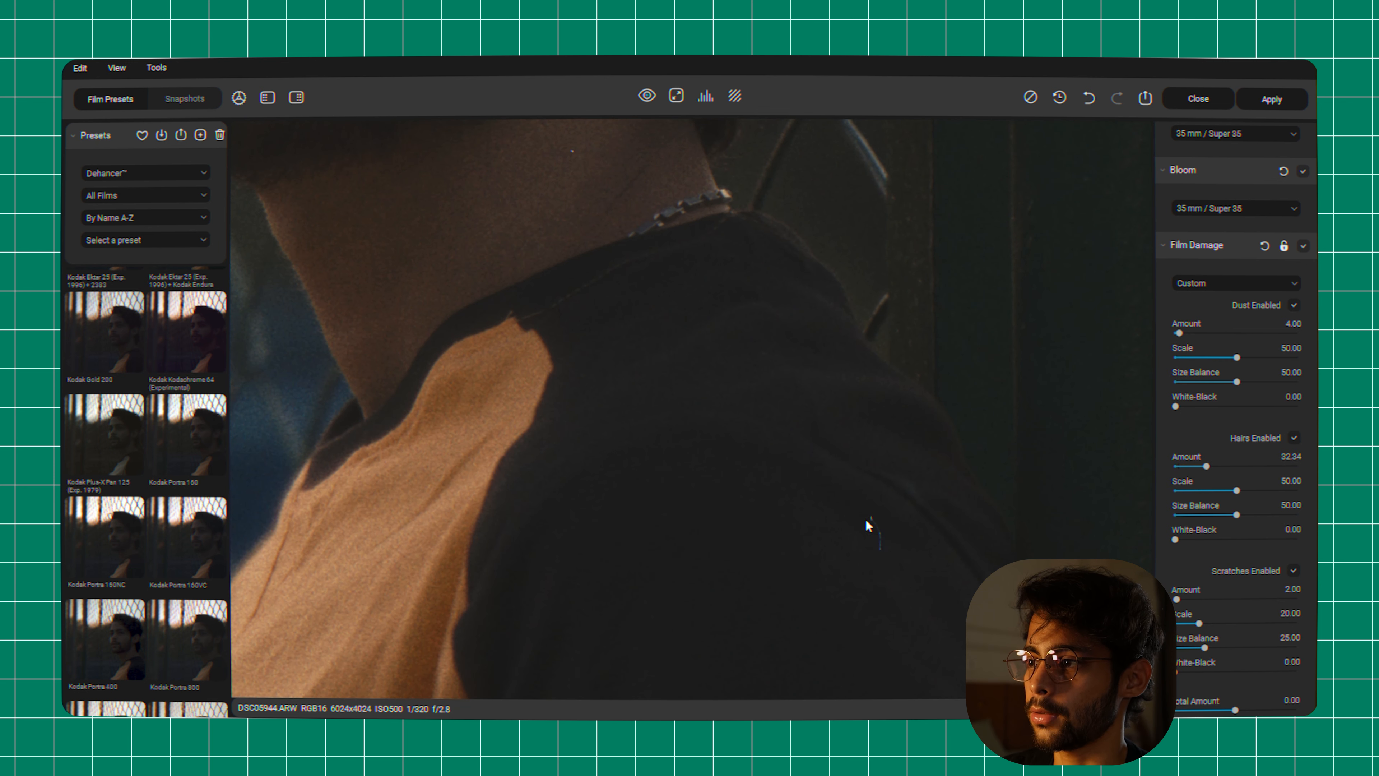
{"action": "scroll", "coordinate": [928, 514], "scroll_direction": "down", "scroll_amount": 5}
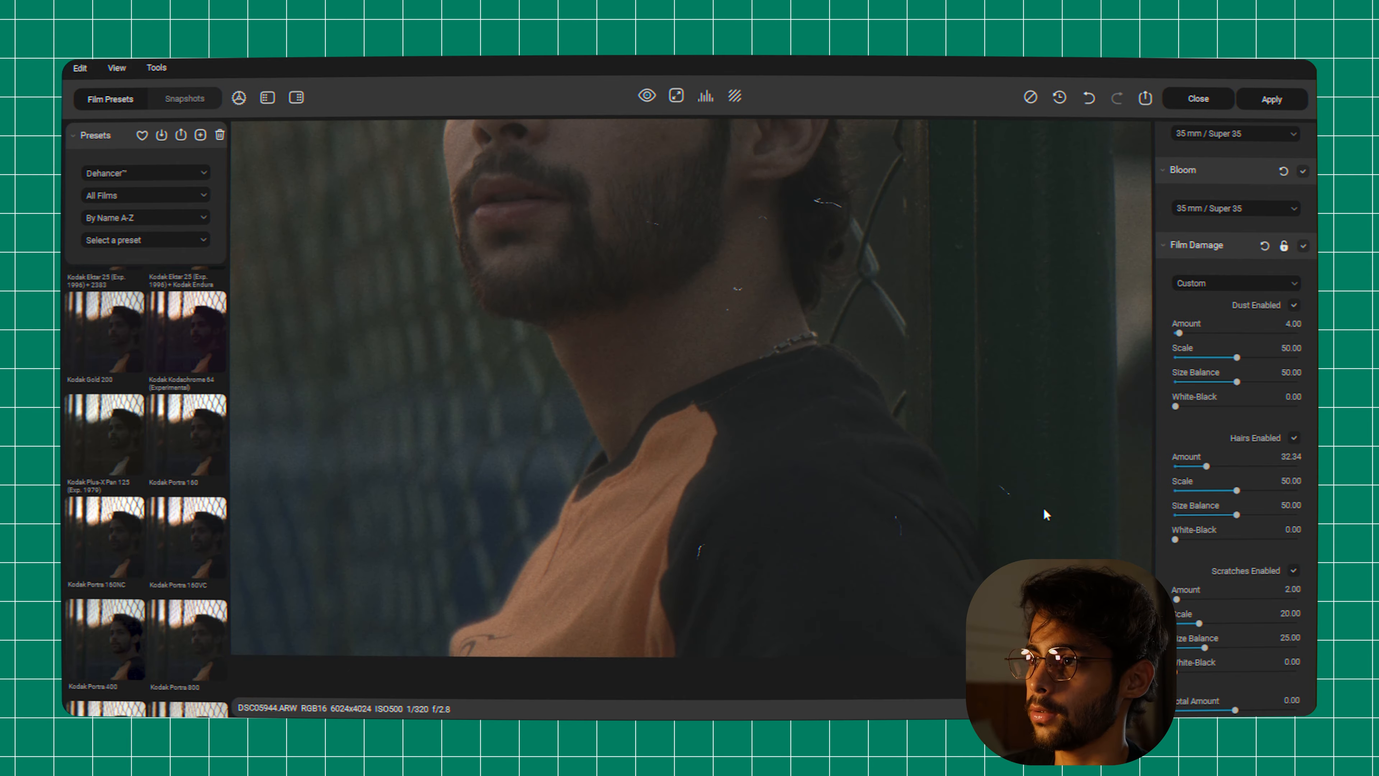
{"action": "scroll", "coordinate": [1027, 506], "scroll_direction": "down", "scroll_amount": 5}
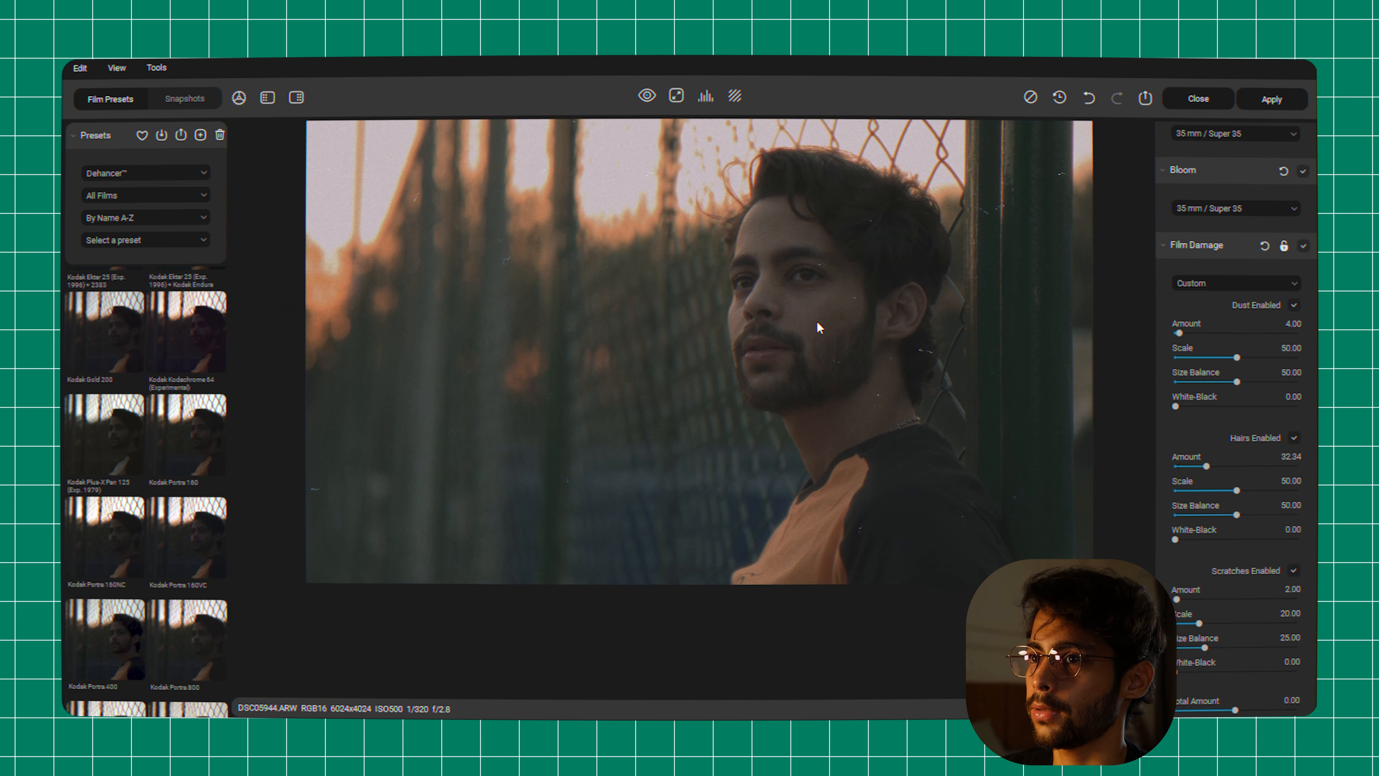
{"action": "scroll", "coordinate": [932, 431], "scroll_direction": "up", "scroll_amount": 1}
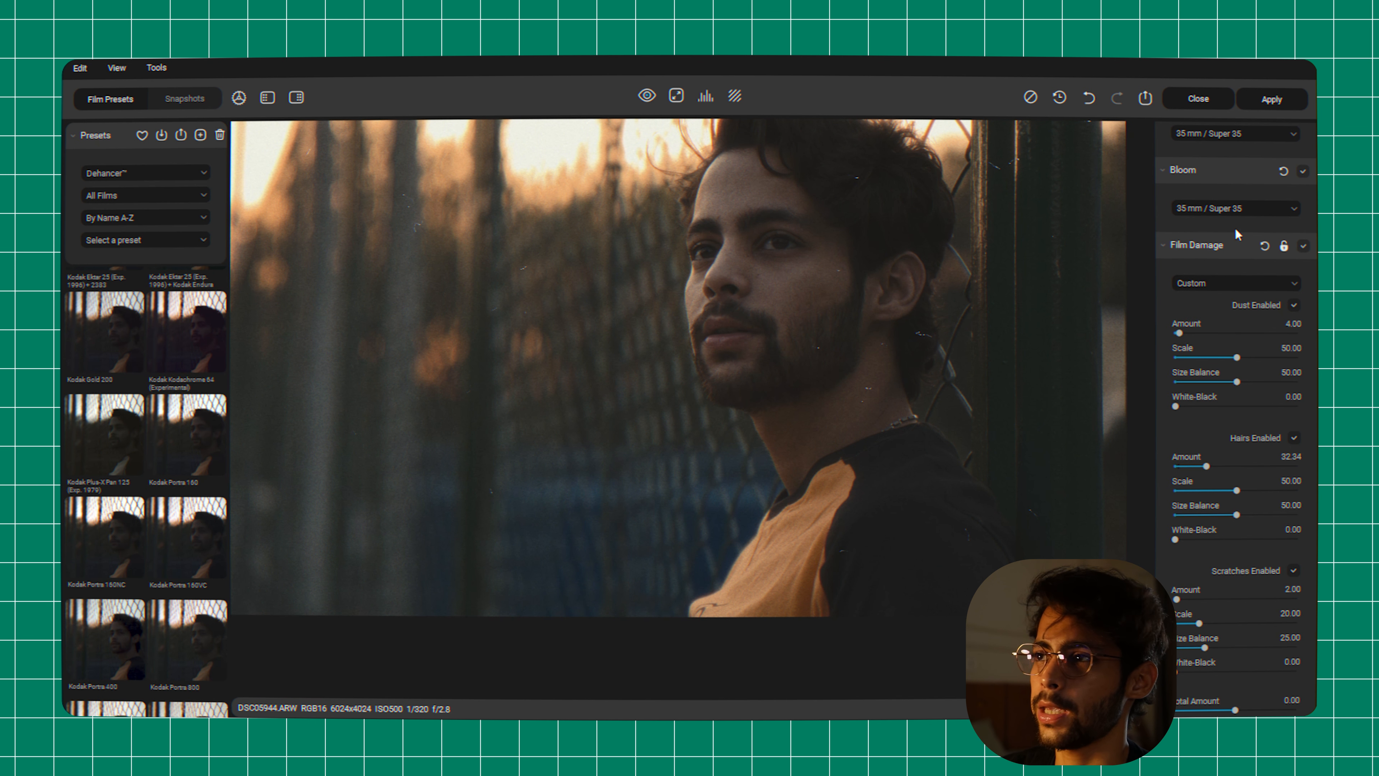
{"action": "left_click", "coordinate": [1302, 246]}
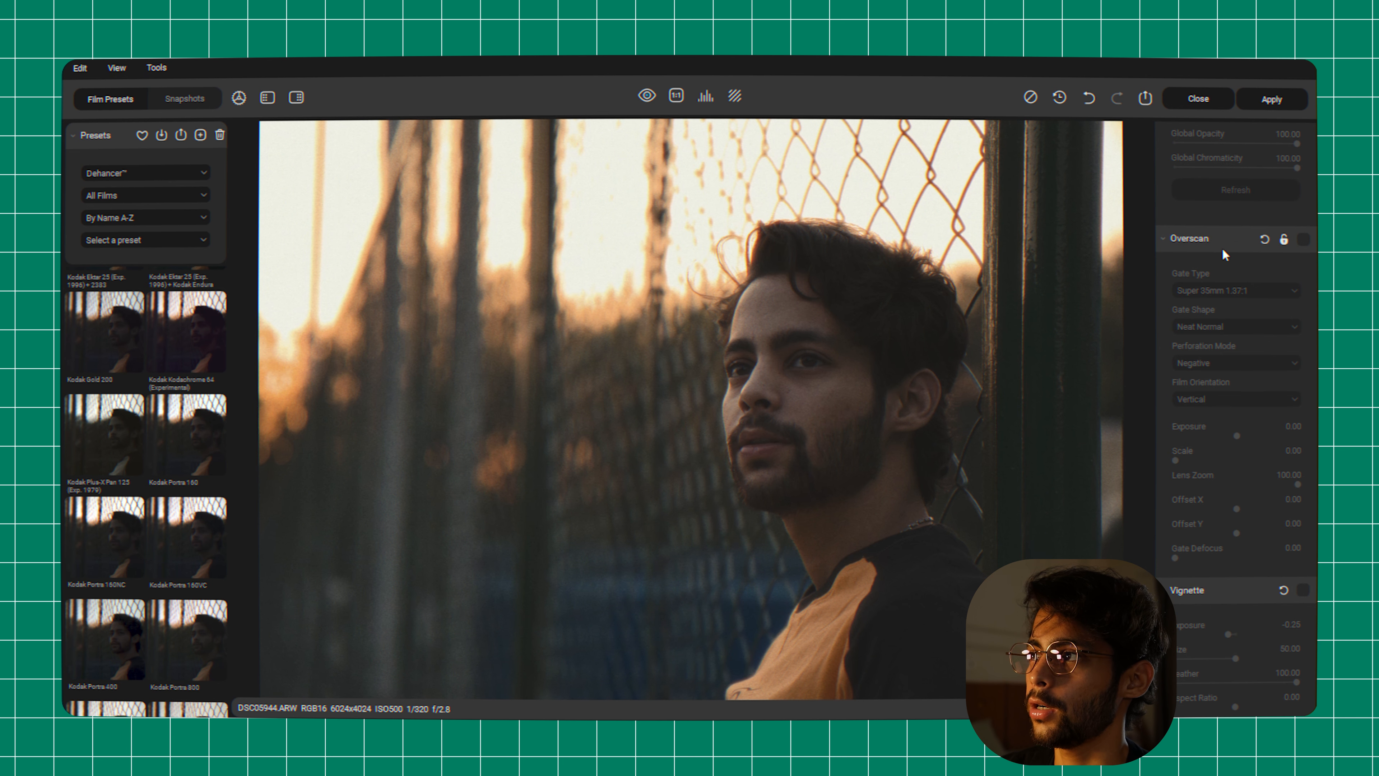
Try Overscan with the Ultra Panavision 65mm 2.76:1 gate type and turn it off
{"action": "left_click", "coordinate": [1302, 241]}
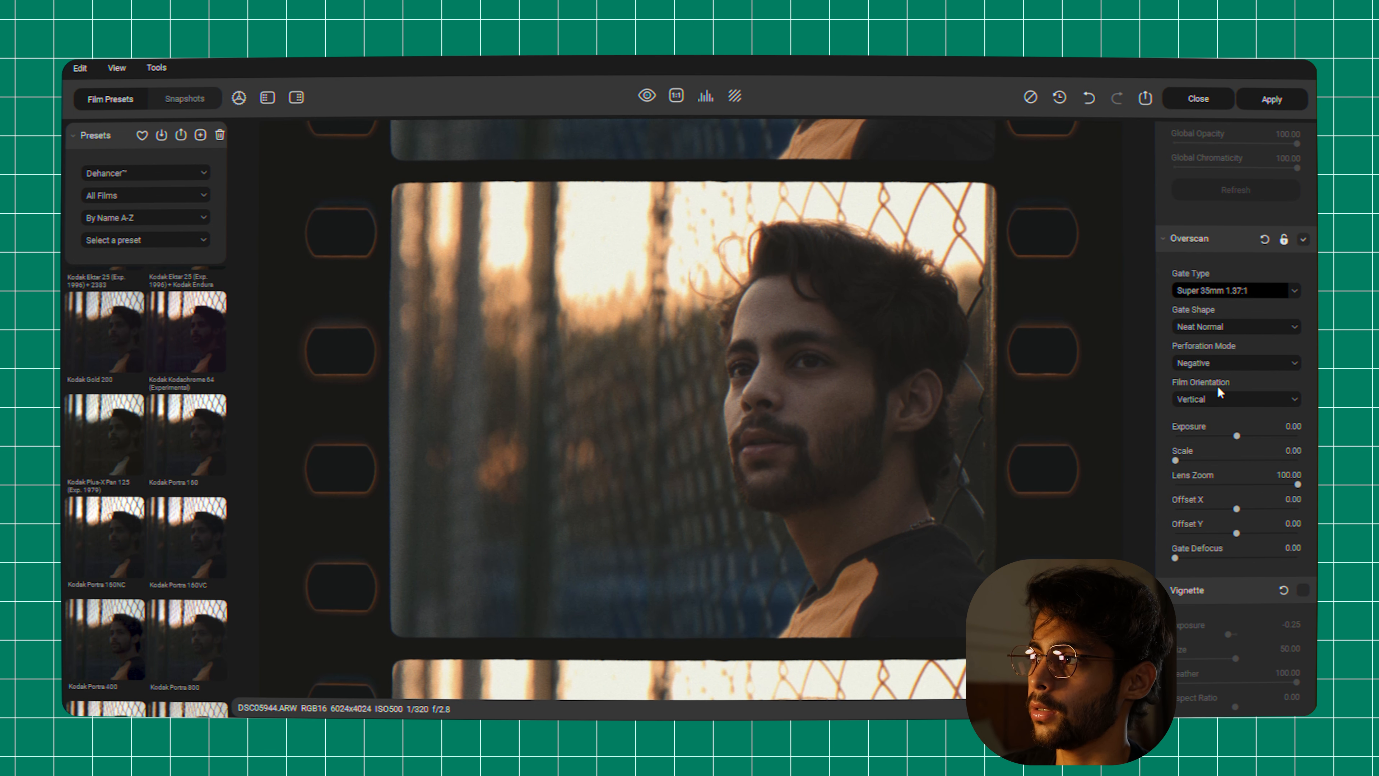
{"action": "left_click", "coordinate": [1220, 391]}
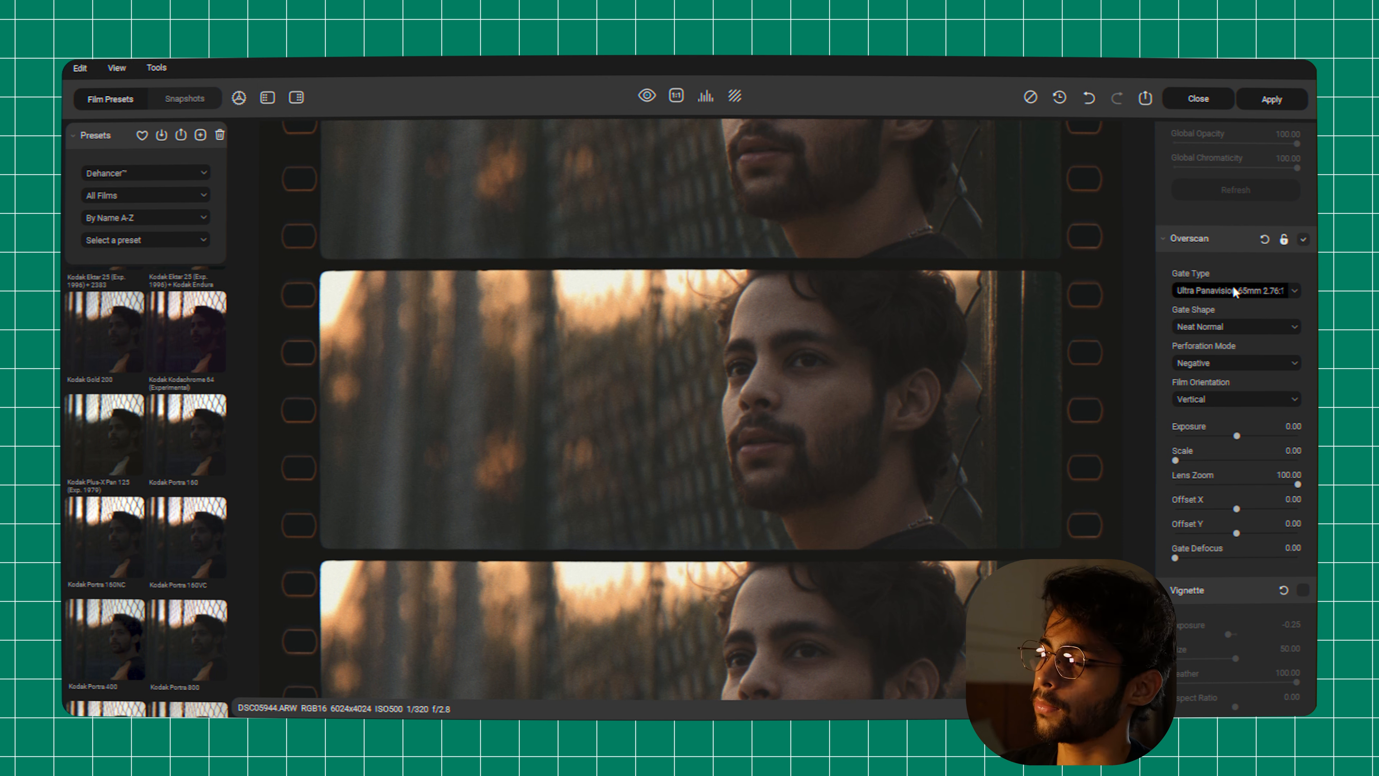
{"action": "left_click", "coordinate": [1303, 240]}
Try an overall output impact of 43.68 on the portrait and reset it to 100
{"action": "scroll", "coordinate": [1146, 461], "scroll_direction": "down", "scroll_amount": 3}
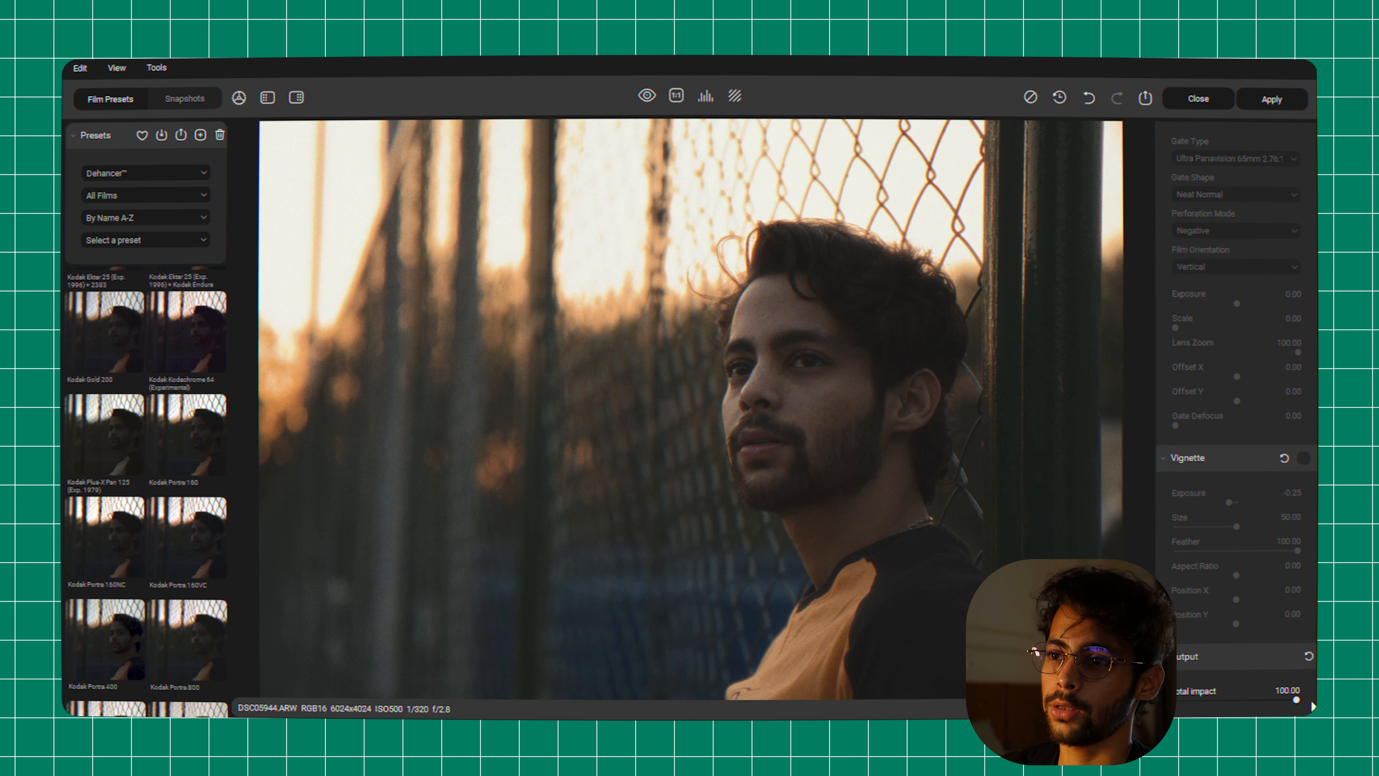
{"action": "left_click_drag", "start_coordinate": [1284, 702], "coordinate": [1229, 702]}
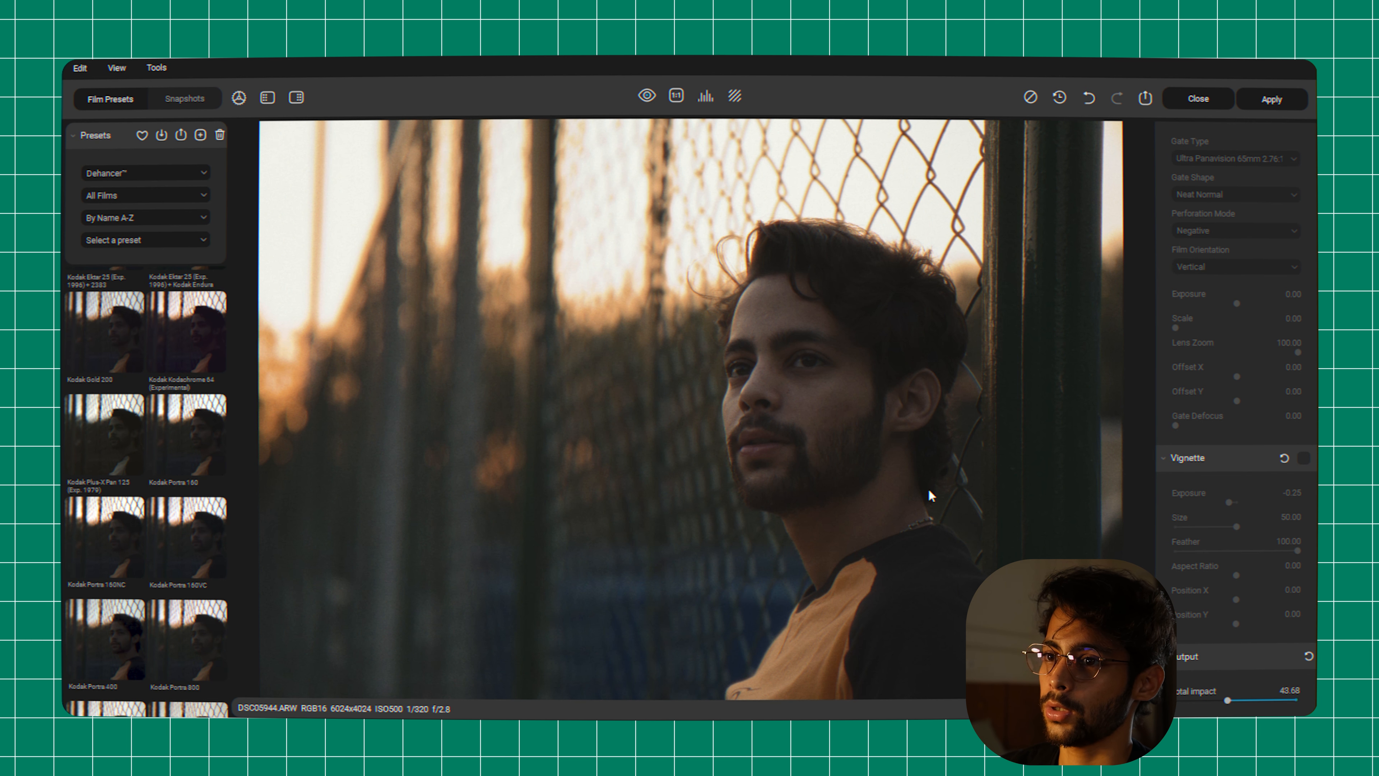
{"action": "scroll", "coordinate": [856, 449], "scroll_direction": "up", "scroll_amount": 5}
{"action": "scroll", "coordinate": [856, 448], "scroll_direction": "down", "scroll_amount": 5}
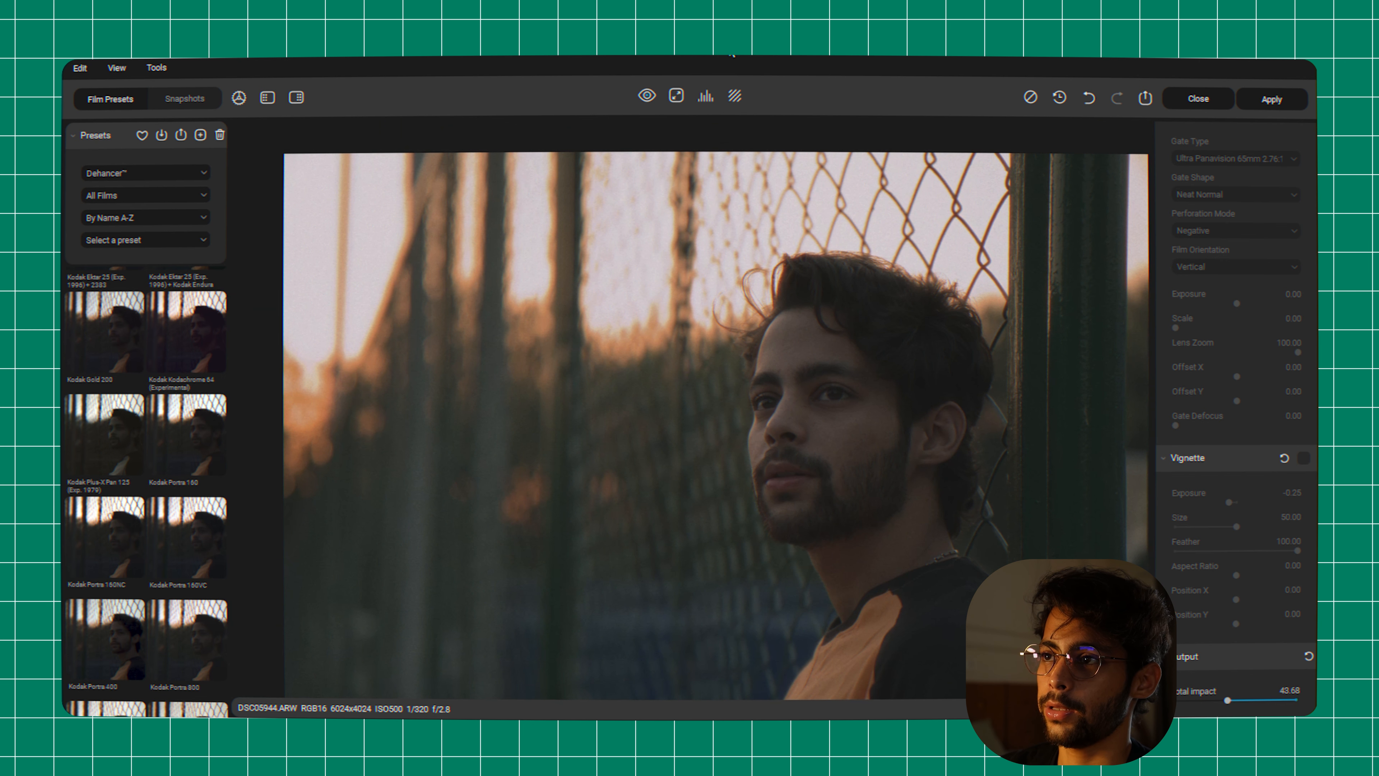
{"action": "left_click", "coordinate": [676, 96]}
{"action": "left_click", "coordinate": [1308, 656]}
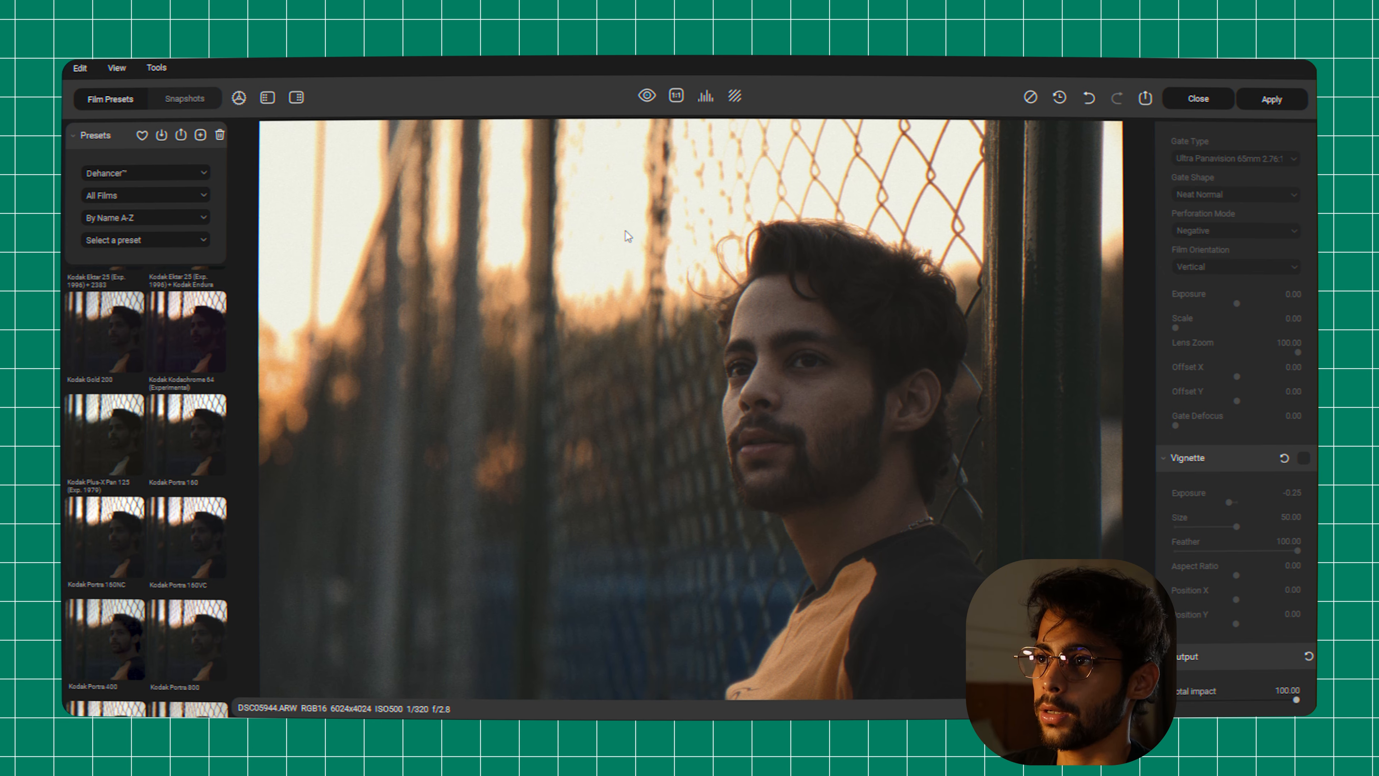
Save a snapshot of the current edit and return to the Film Emulation project's images
{"action": "key", "text": "ctrl+s"}
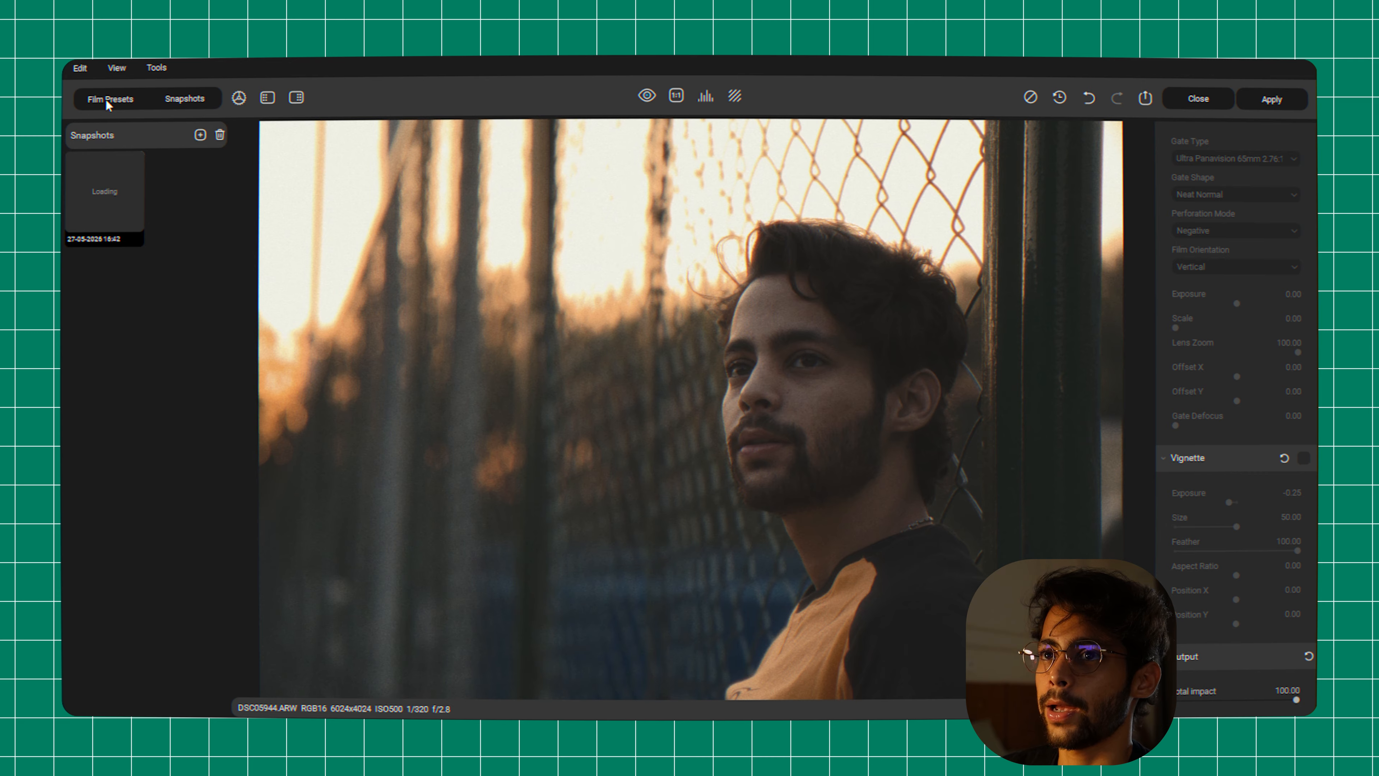
{"action": "key", "text": "Escape"}
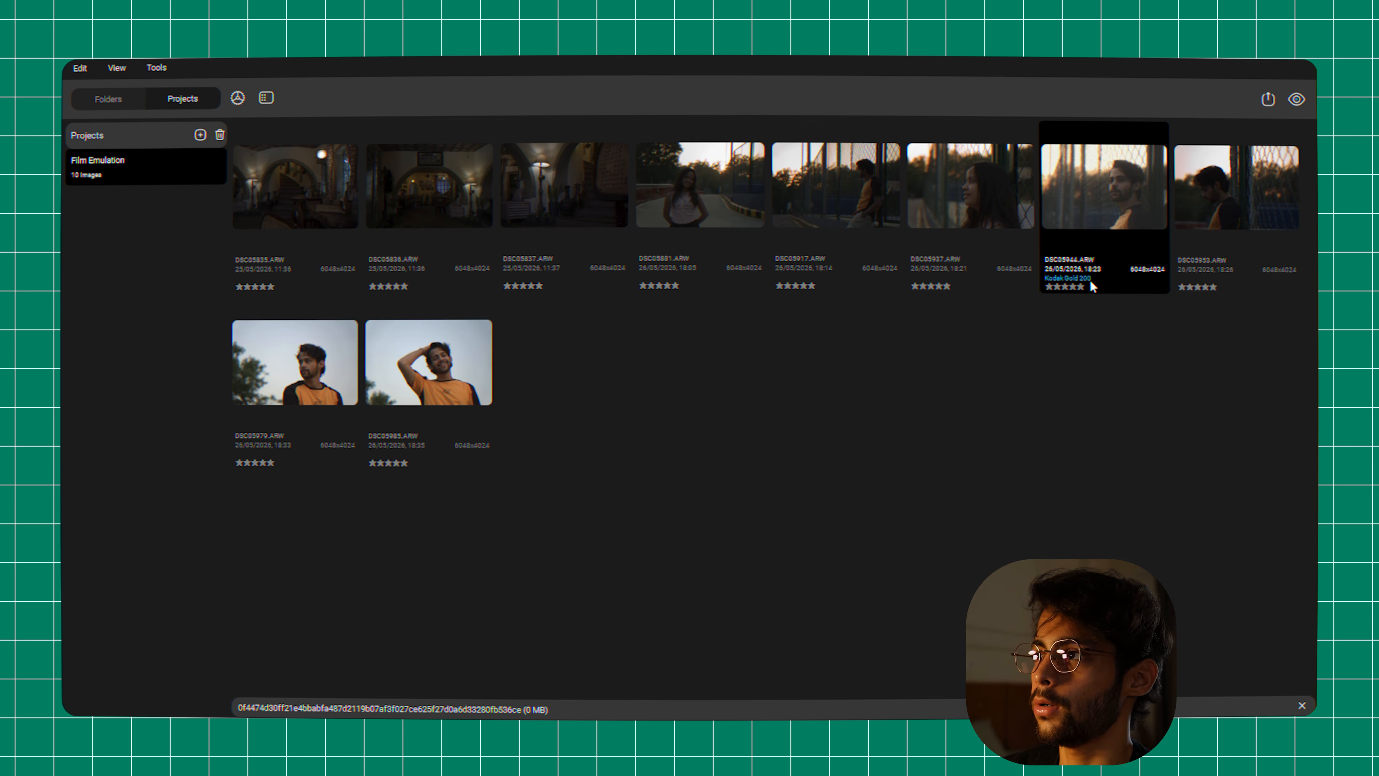
Open DSC05953.ARW with the pasted look, raise its Exposure Comp. to about 0.54 and ease it back slightly
{"action": "left_click", "coordinate": [935, 185]}
{"action": "double_click", "coordinate": [1170, 191]}
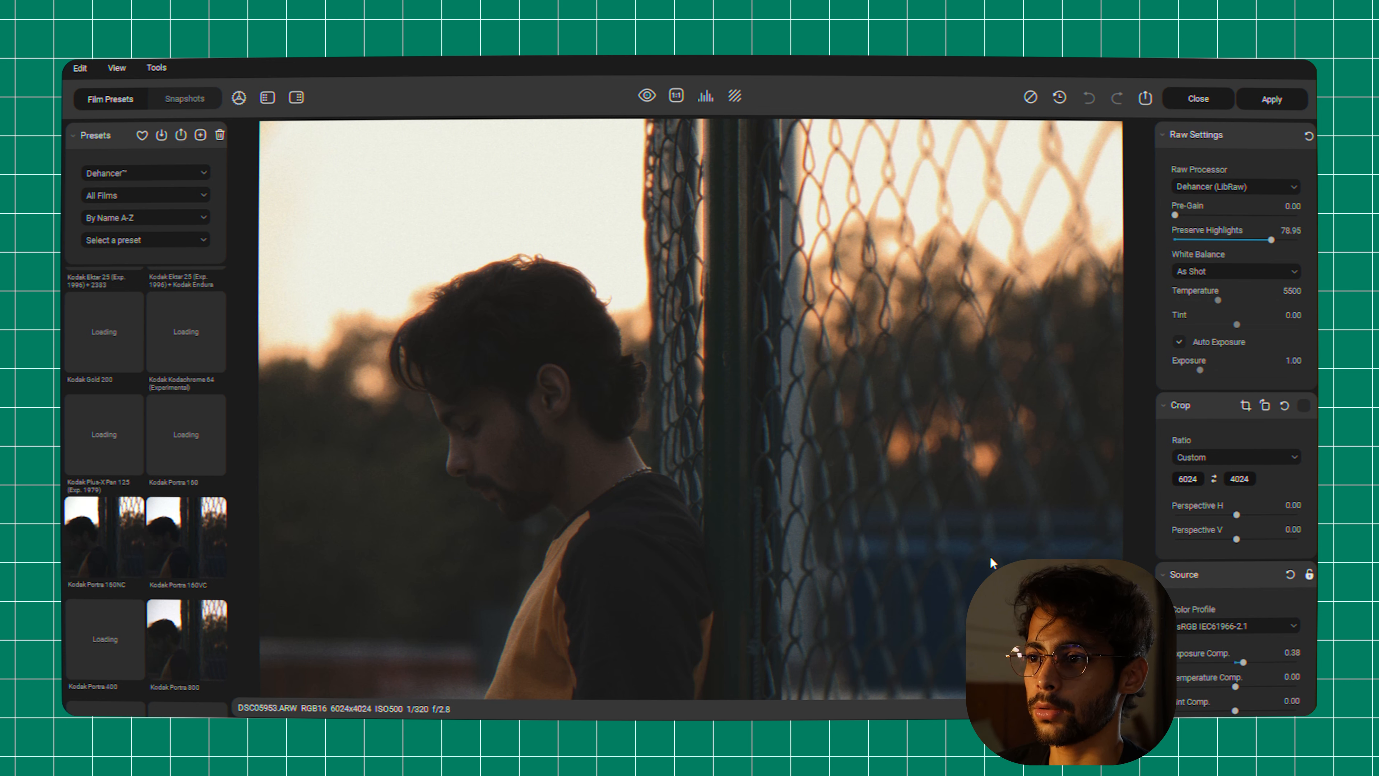
{"action": "scroll", "coordinate": [1282, 578], "scroll_direction": "down", "scroll_amount": 2}
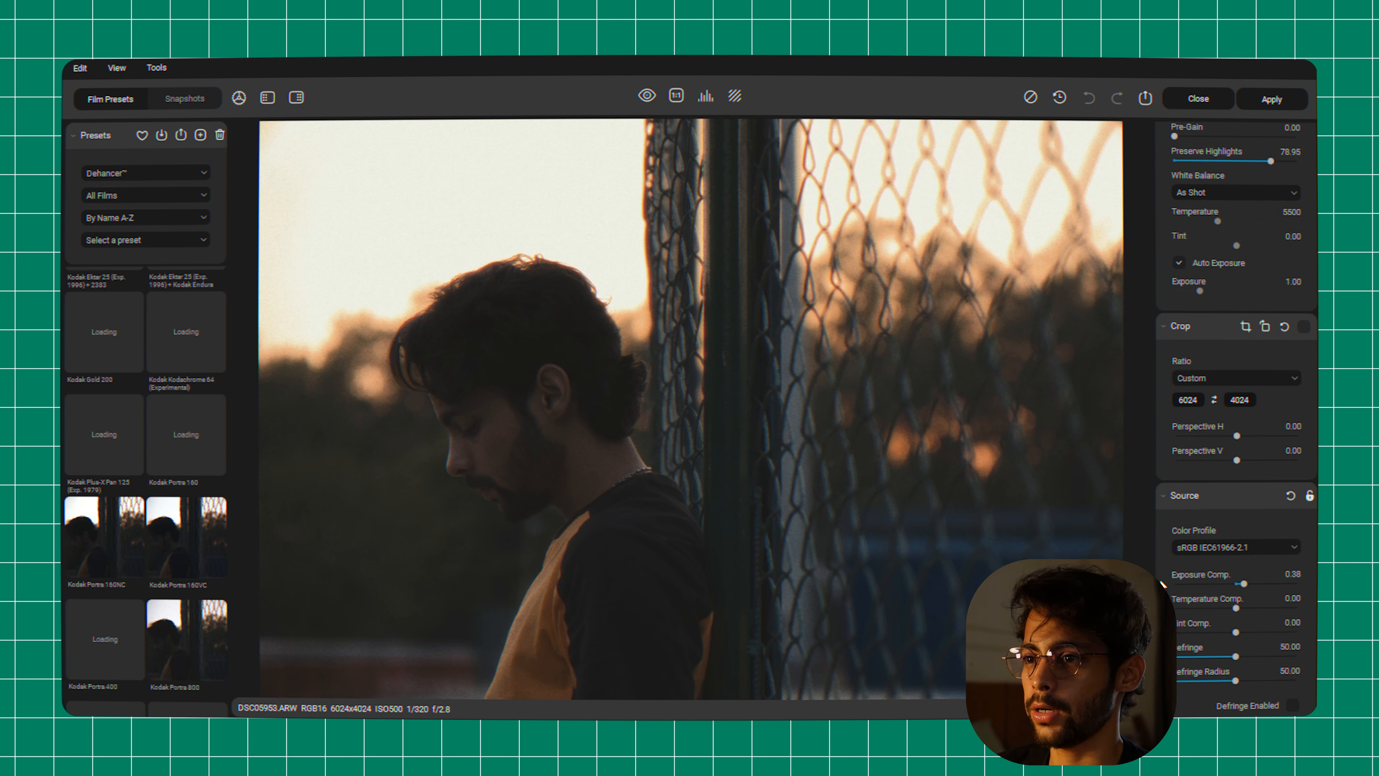
{"action": "left_click_drag", "start_coordinate": [1238, 585], "coordinate": [1248, 587]}
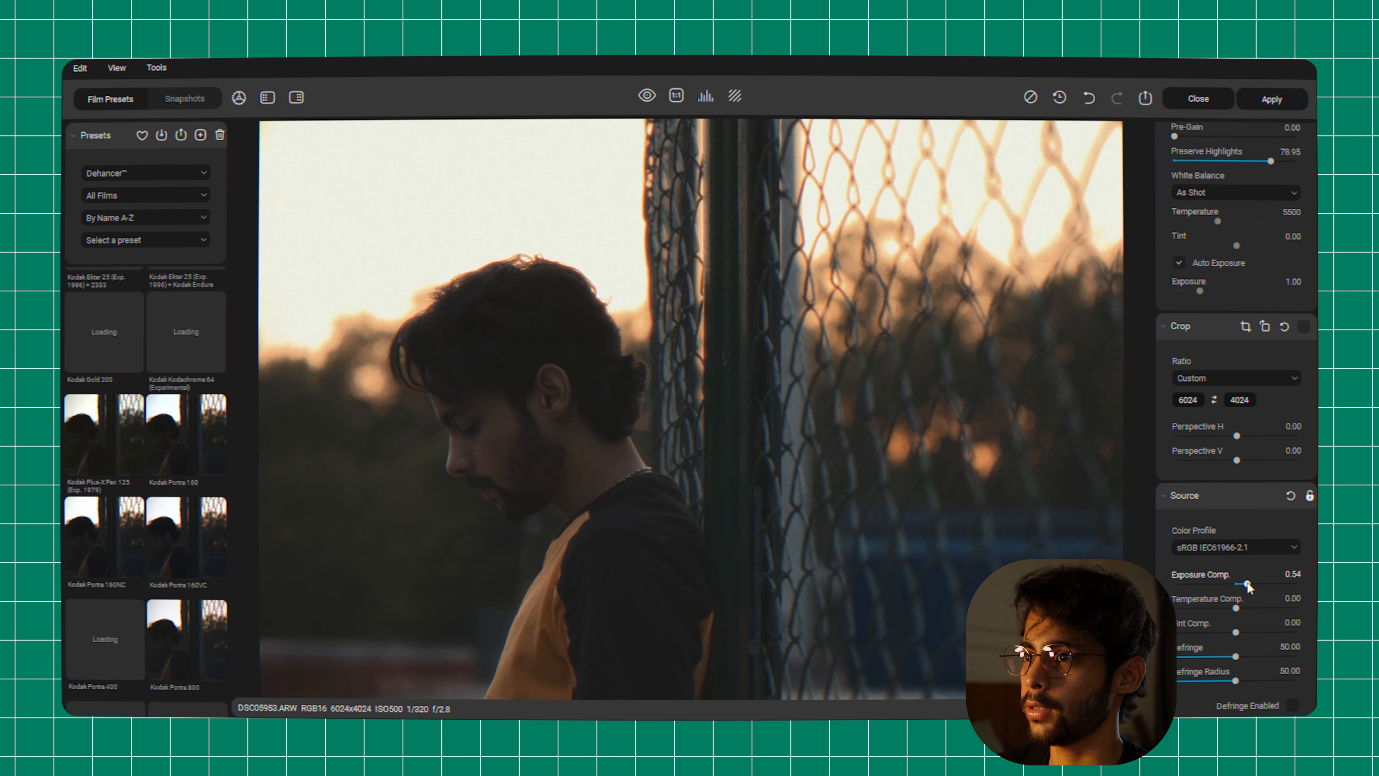
{"action": "left_click_drag", "start_coordinate": [1248, 585], "coordinate": [1246, 585]}
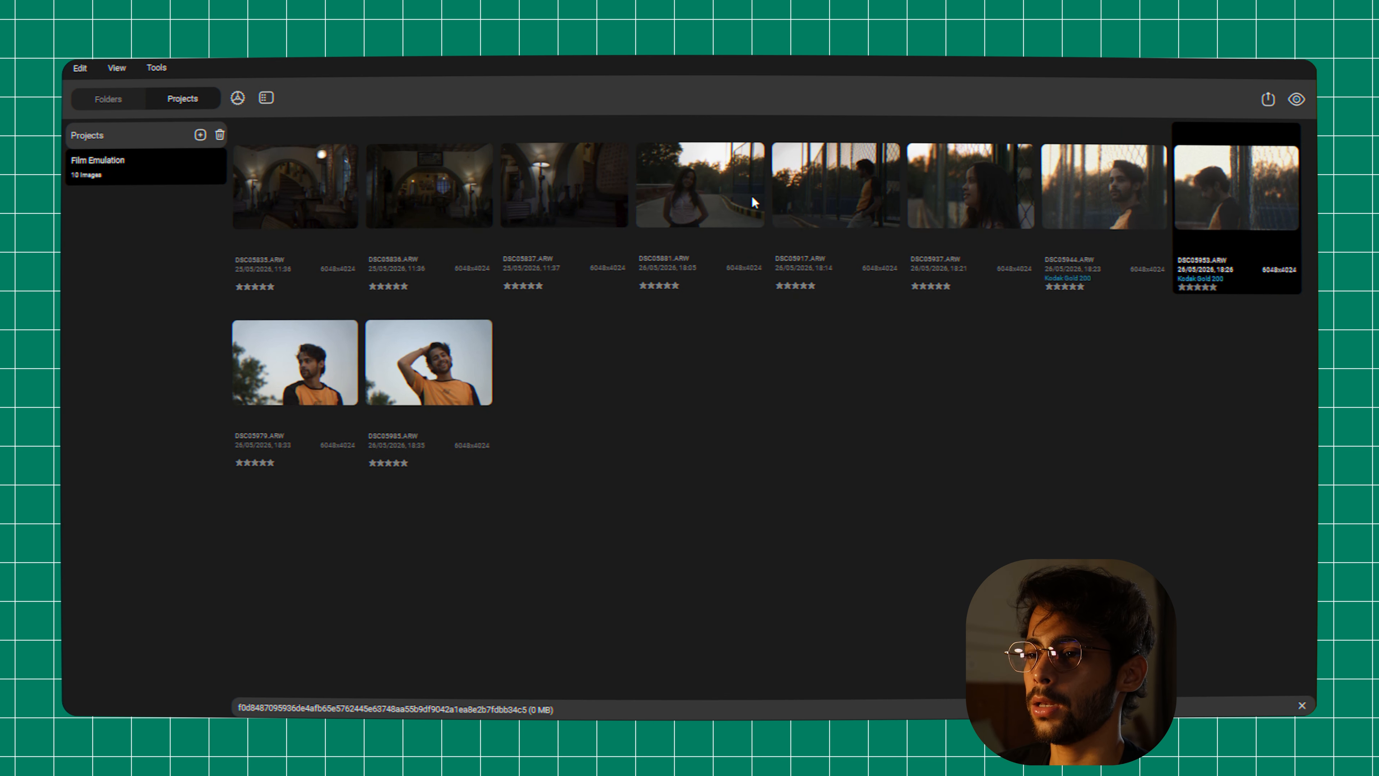
Select the three images from DSC05881.ARW to DSC05937.ARW and paste the copied edits to them
{"action": "left_click", "coordinate": [711, 218]}
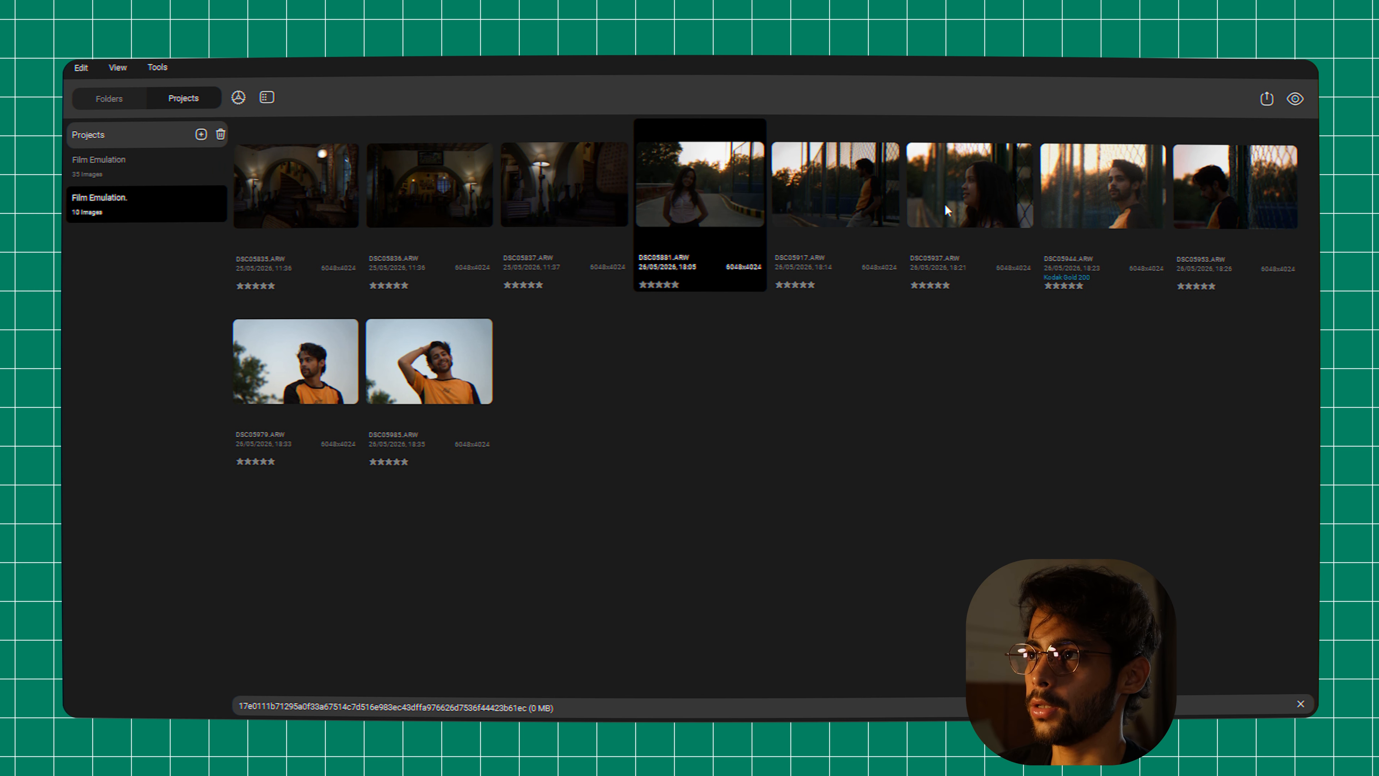
{"action": "left_click", "coordinate": [957, 205], "text": "shift"}
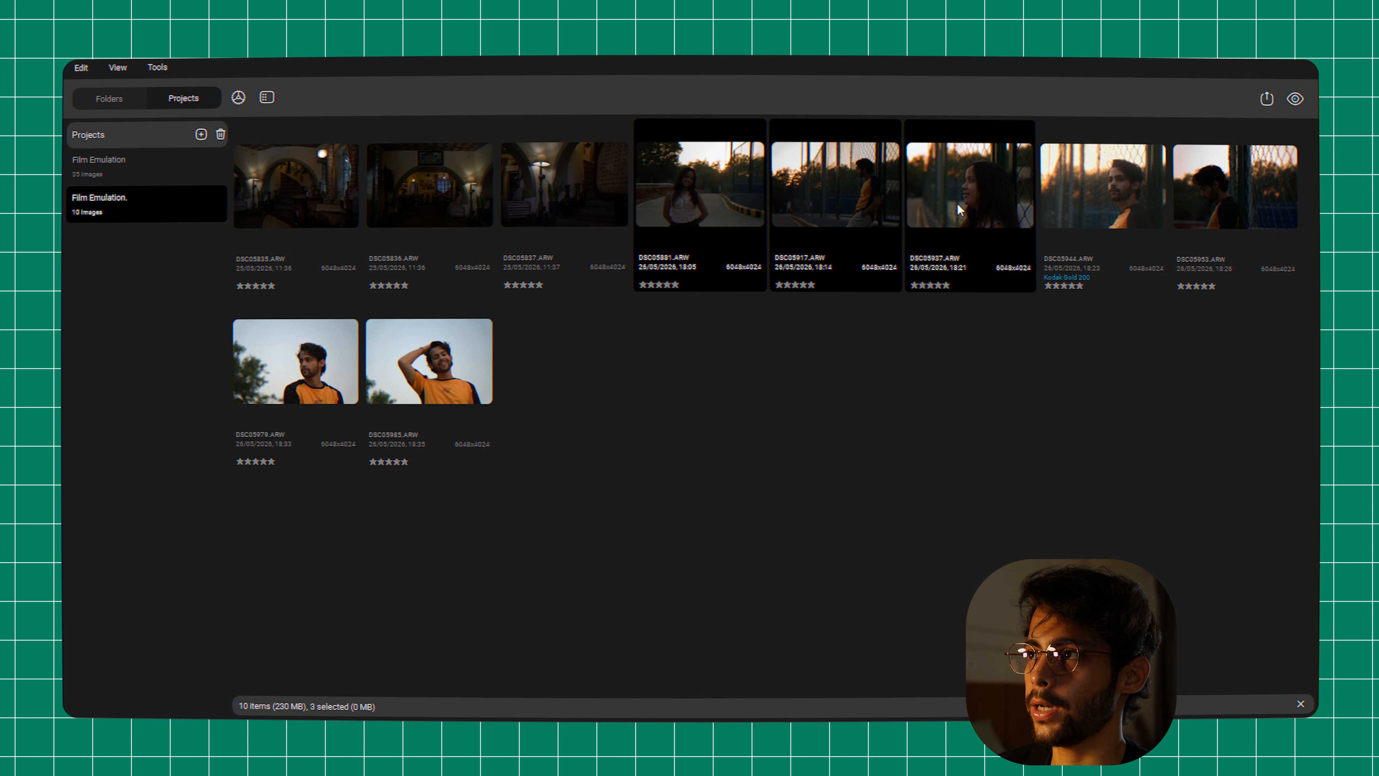
{"action": "right_click", "coordinate": [957, 205]}
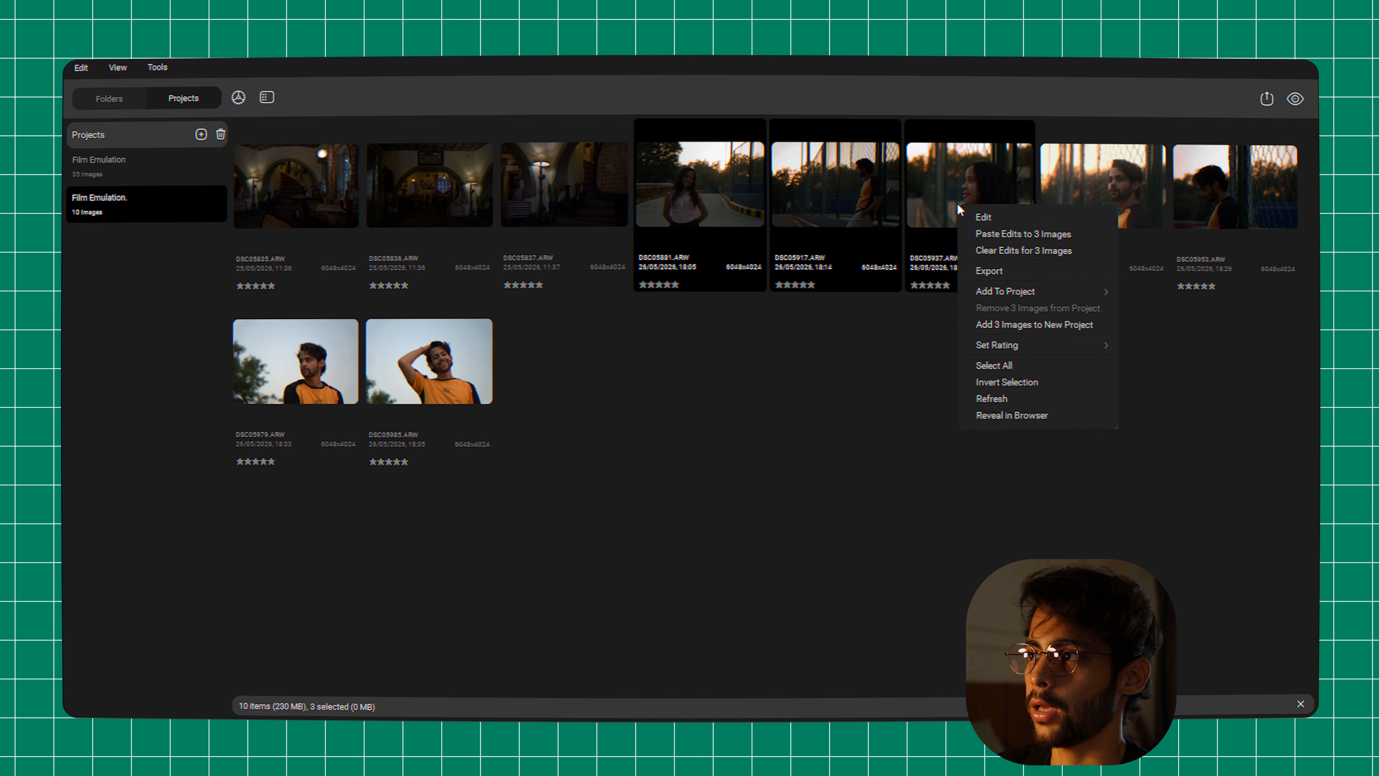
{"action": "left_click", "coordinate": [1048, 235]}
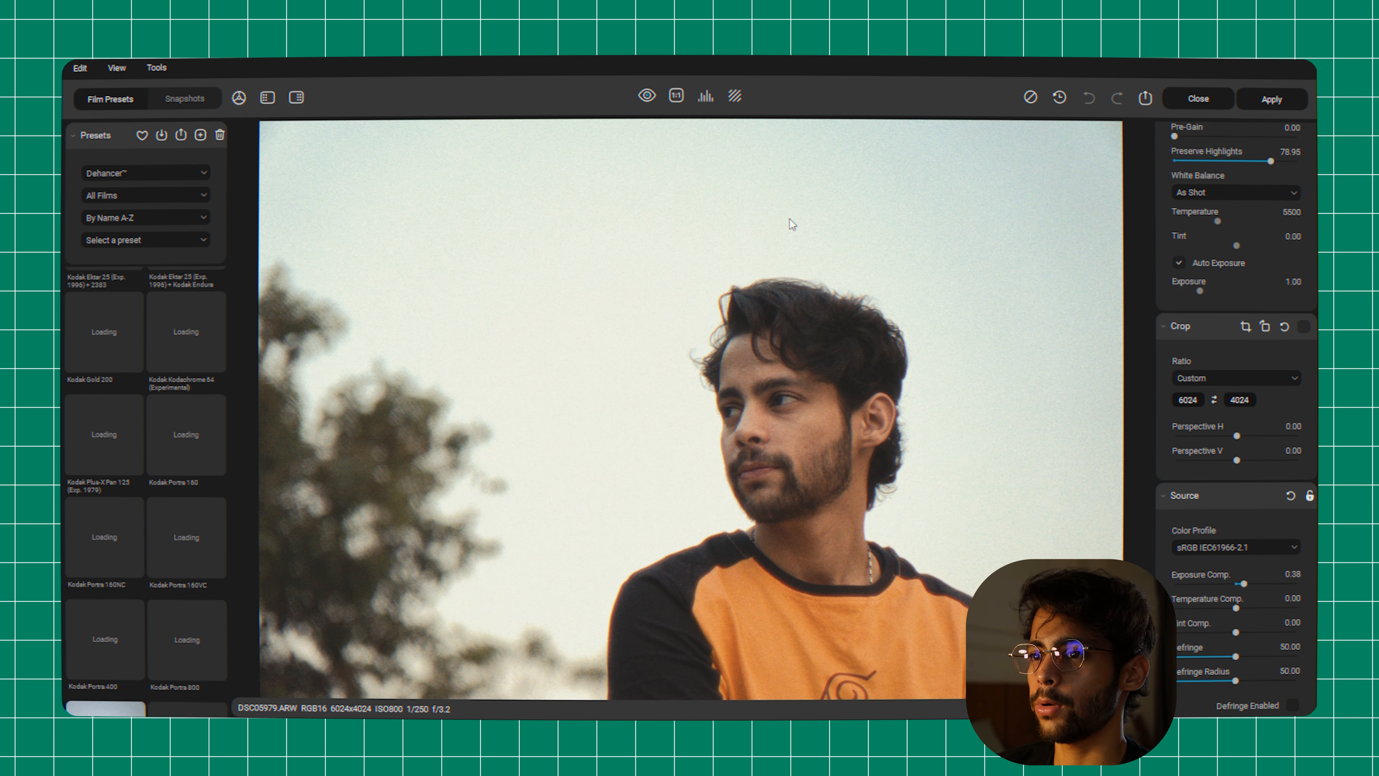
Lower the source Exposure Comp. of DSC05979.ARW to about 0.06
{"action": "scroll", "coordinate": [1239, 506], "scroll_direction": "down", "scroll_amount": 2}
{"action": "scroll", "coordinate": [1239, 506], "scroll_direction": "down", "scroll_amount": 1}
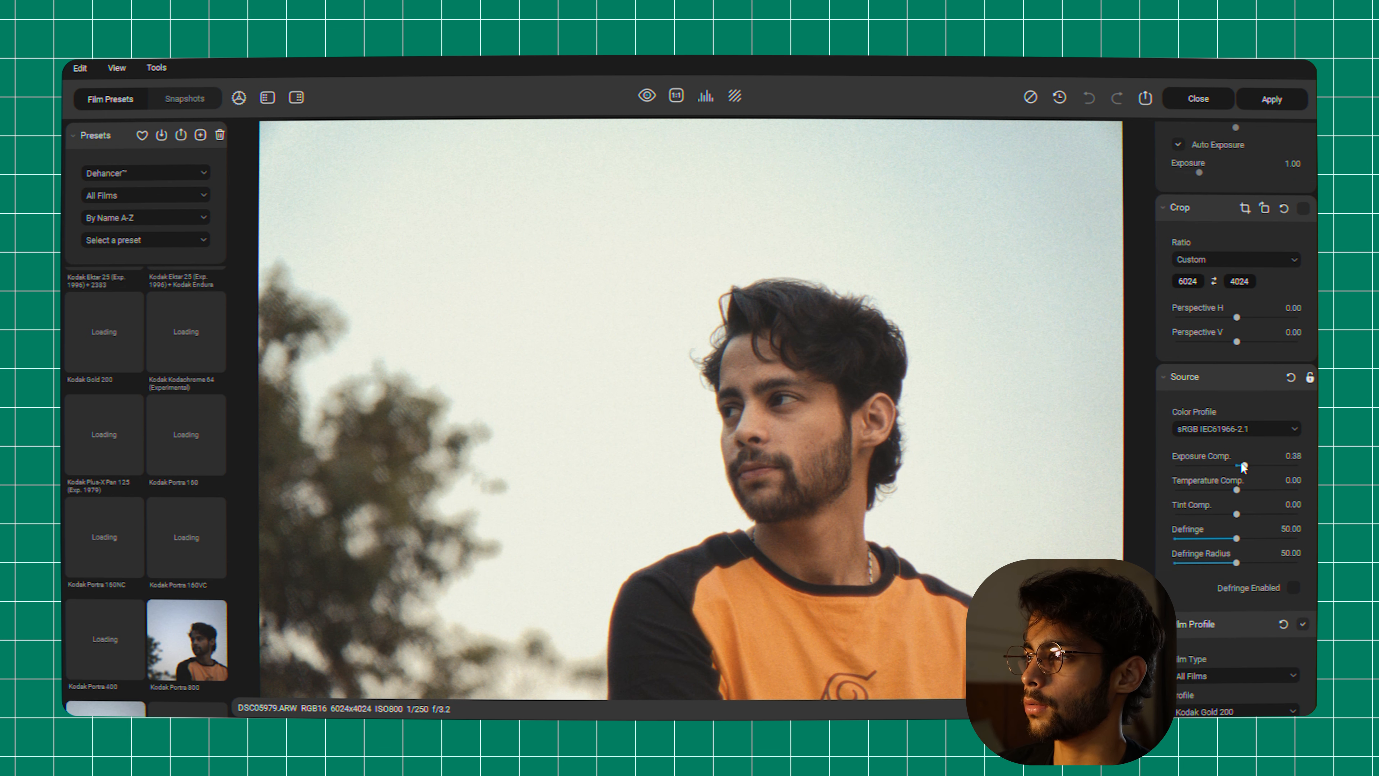
{"action": "left_click_drag", "start_coordinate": [1245, 467], "coordinate": [1242, 468]}
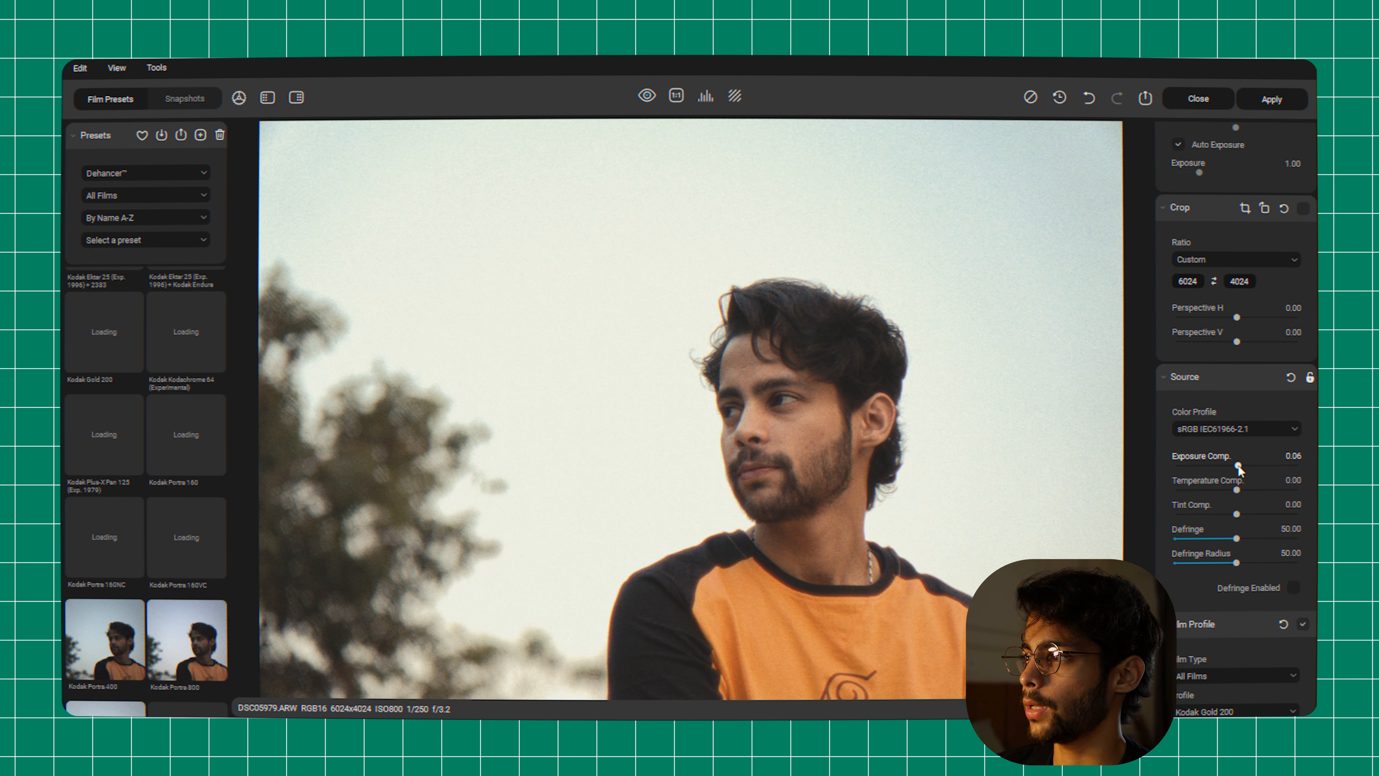
Look through the film profile, print, Color Head and Film Grain settings pasted onto DSC05979.ARW
{"action": "scroll", "coordinate": [1244, 479], "scroll_direction": "down", "scroll_amount": 10}
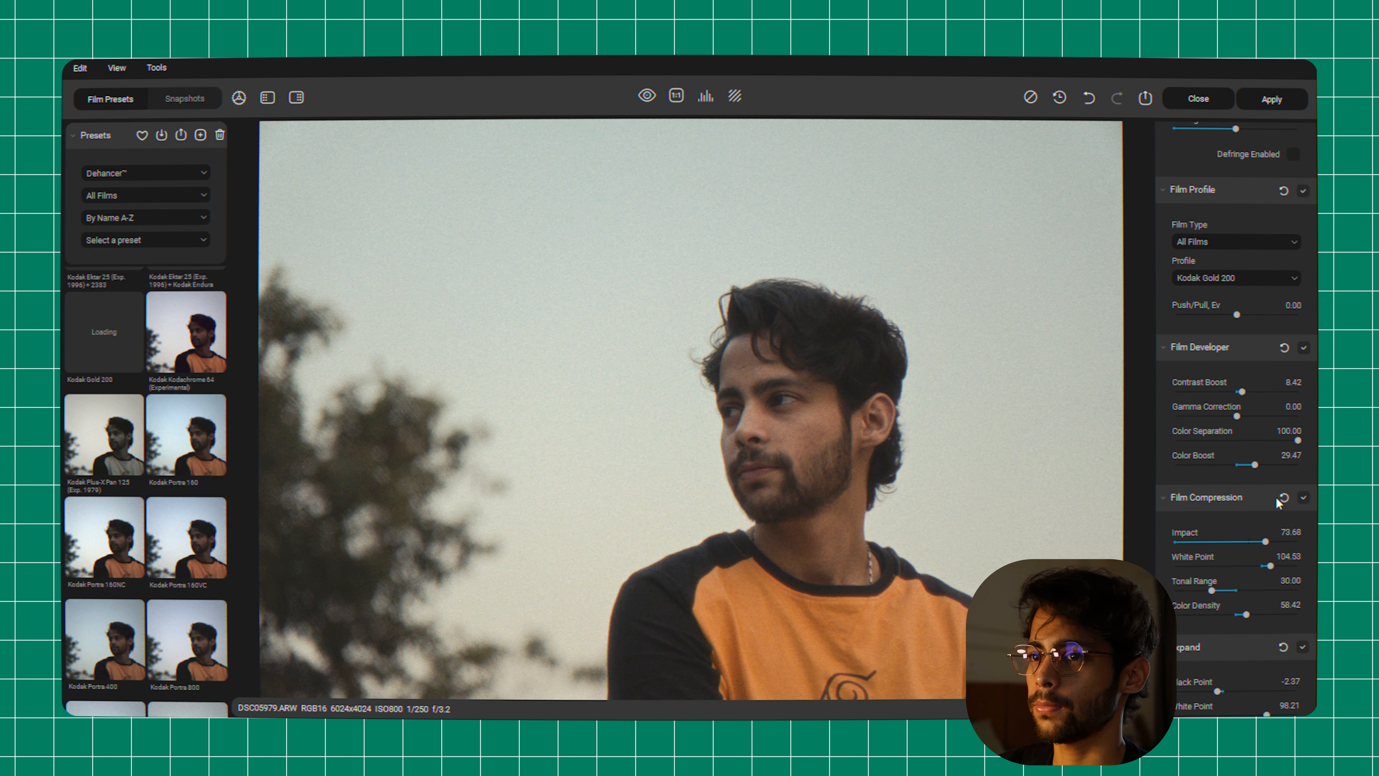
{"action": "scroll", "coordinate": [1249, 562], "scroll_direction": "down", "scroll_amount": 12}
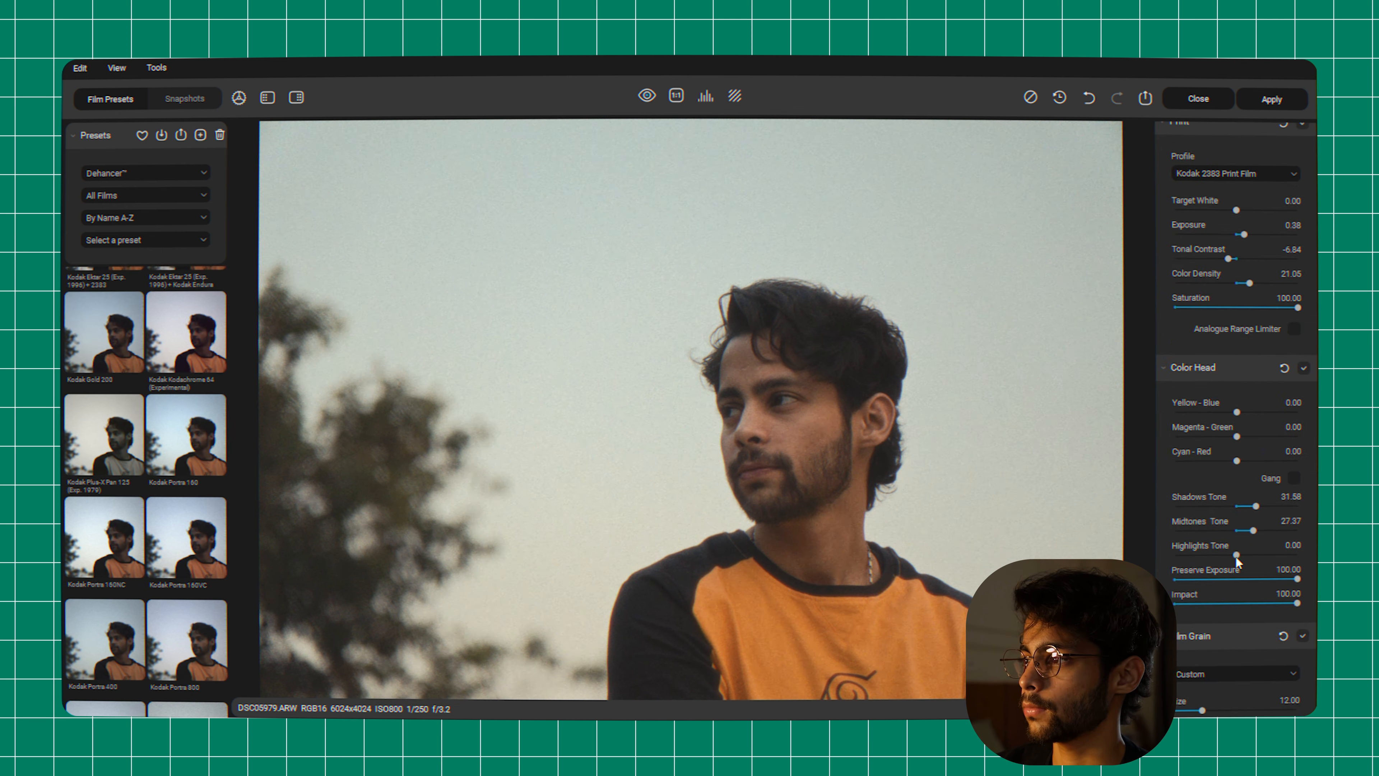
{"action": "scroll", "coordinate": [1246, 556], "scroll_direction": "down", "scroll_amount": 2}
{"action": "scroll", "coordinate": [1244, 551], "scroll_direction": "down", "scroll_amount": 12}
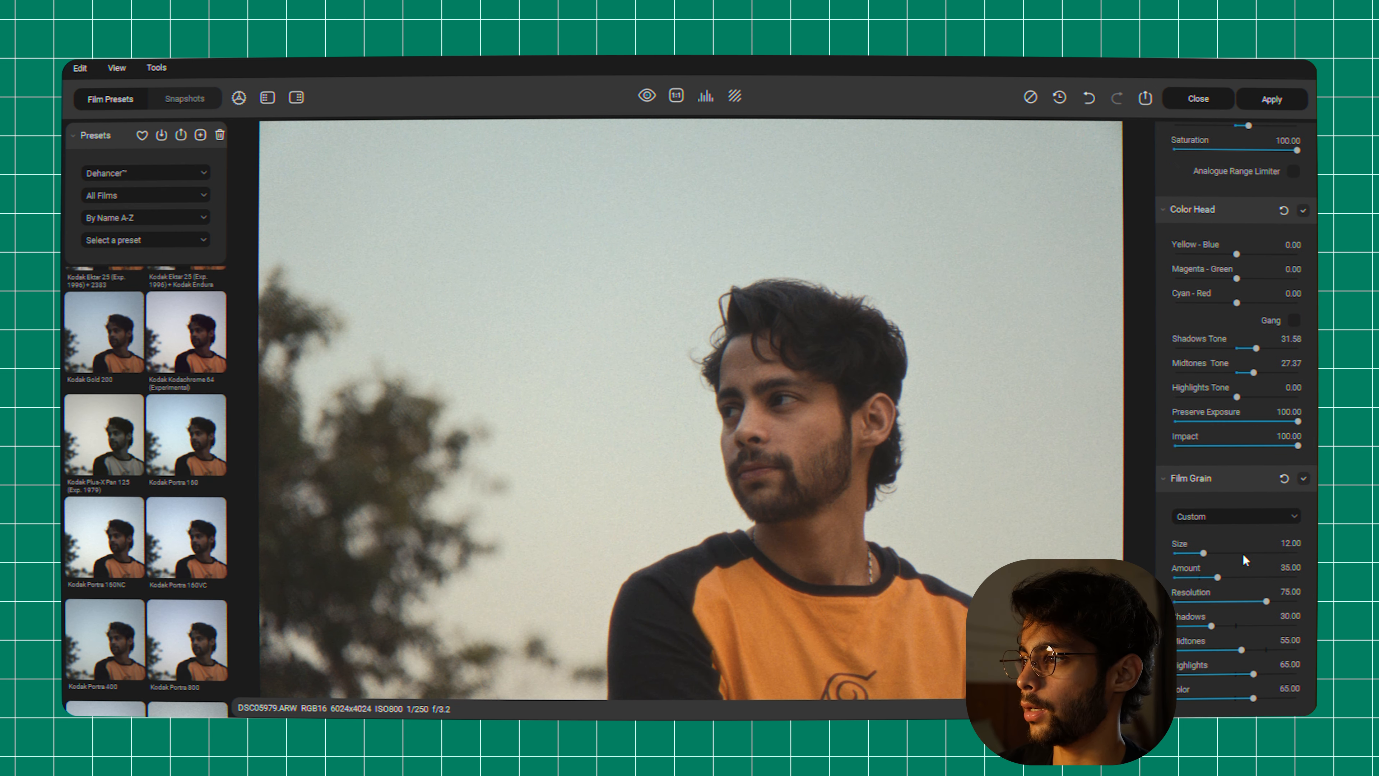